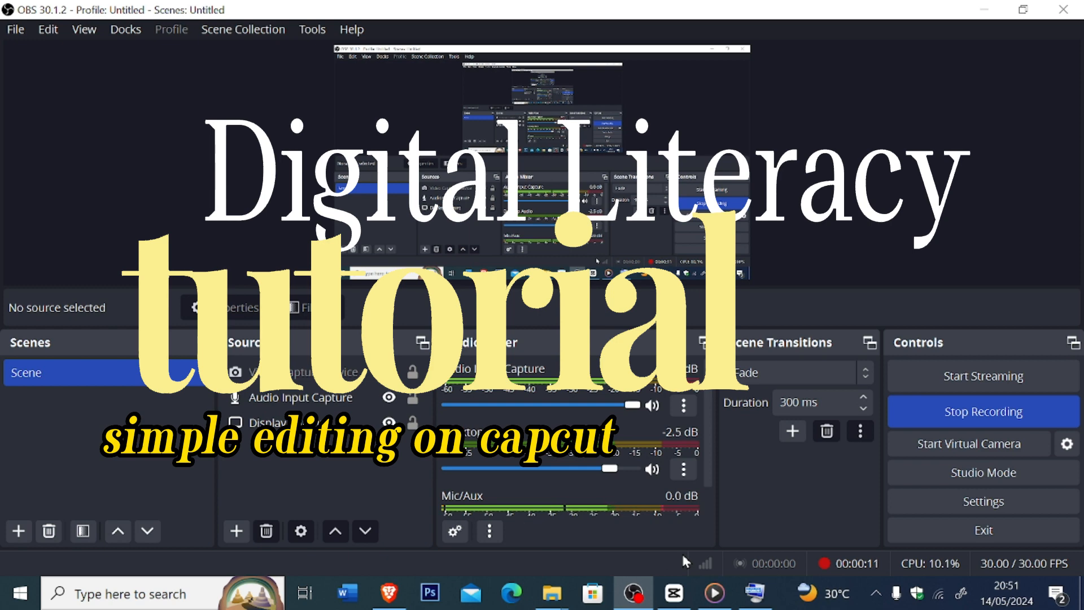
click(674, 594)
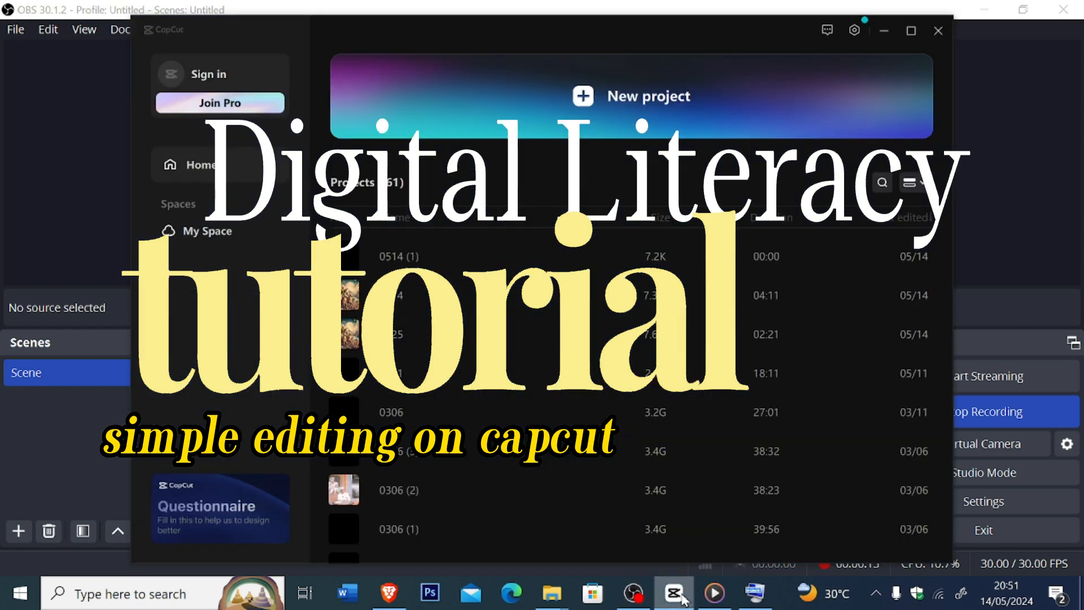
click(880, 38)
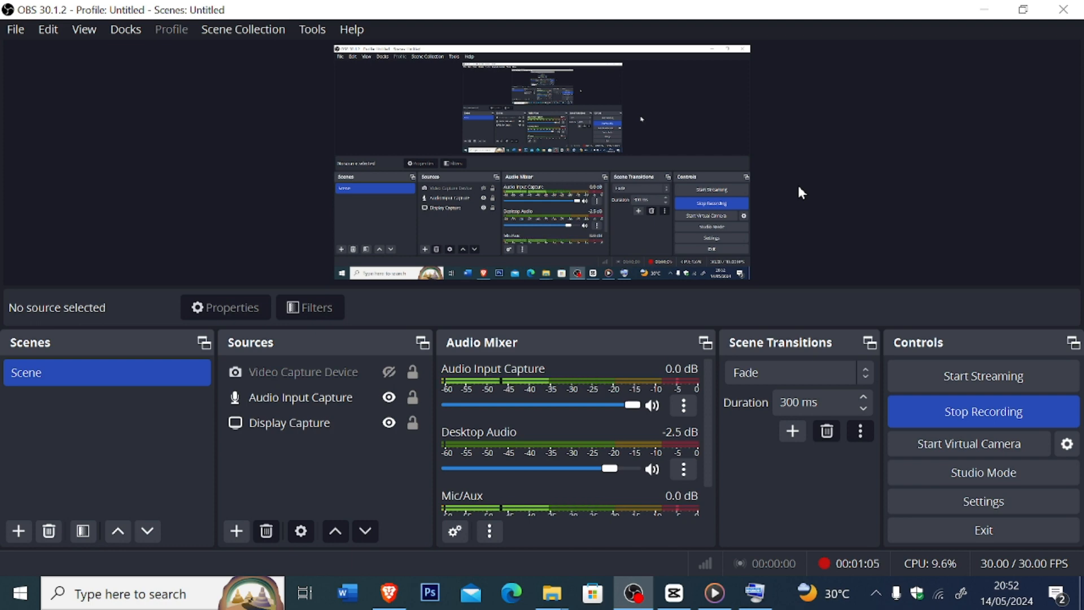
- Switch to the Praktek Capcut folder in File Explorer and preview the Ashabul Tumbnail image
mouse_move(558, 597)
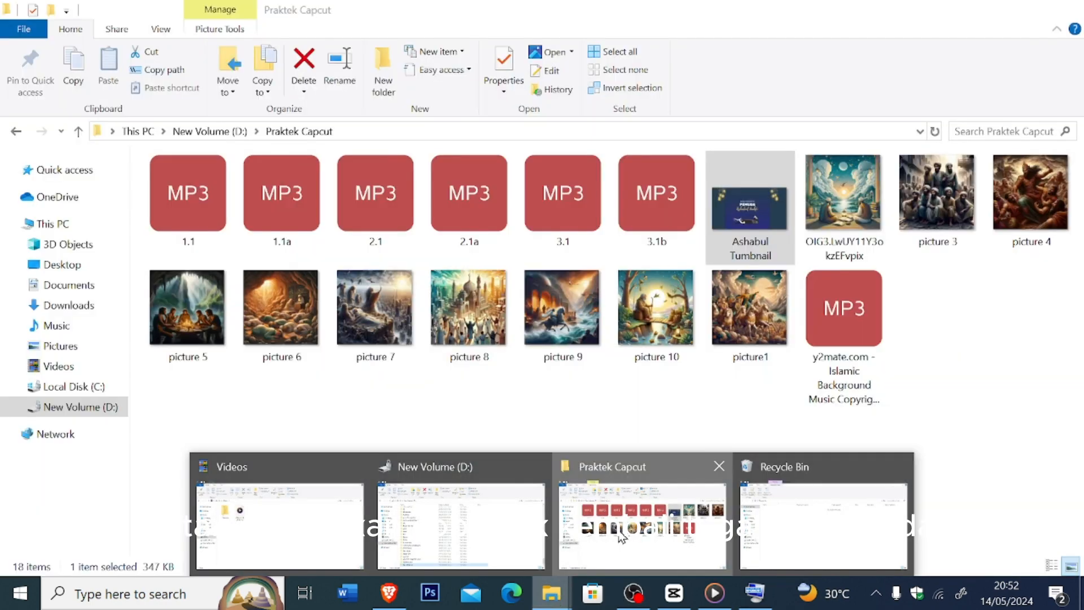
click(621, 536)
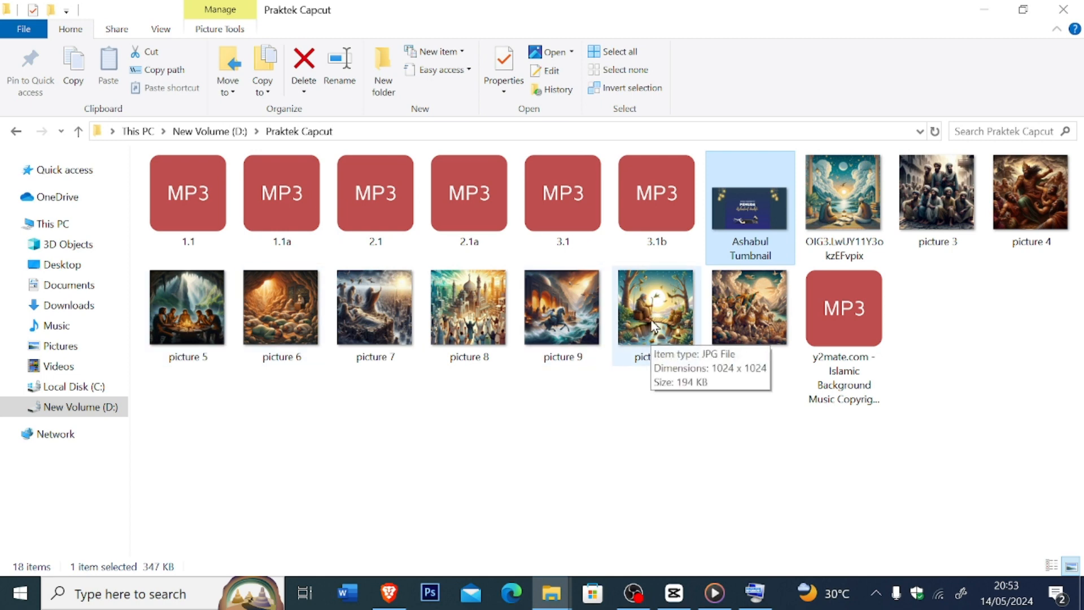
double_click(738, 207)
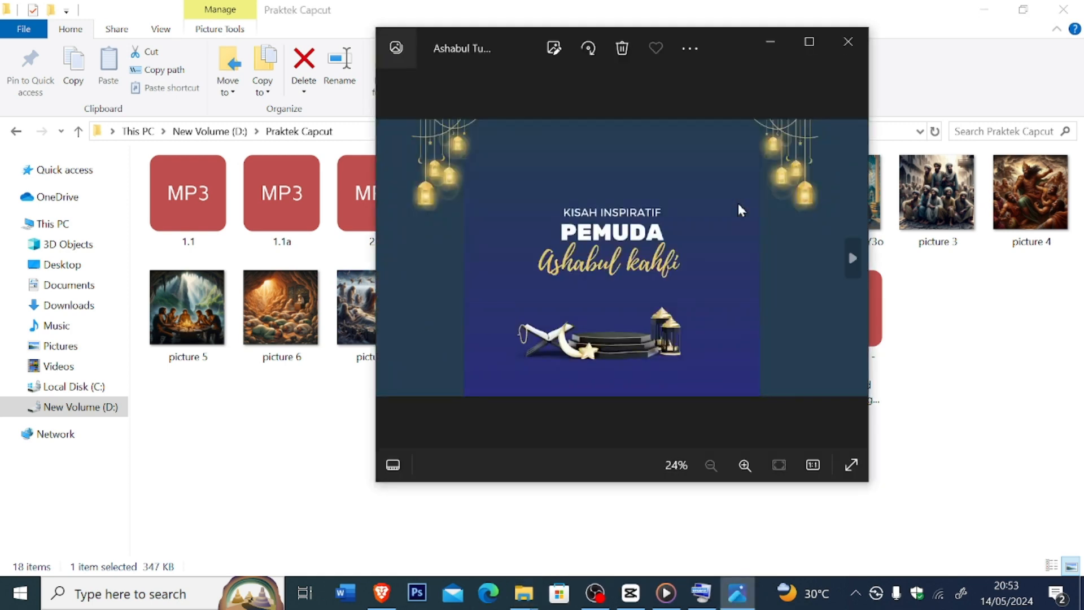
click(836, 53)
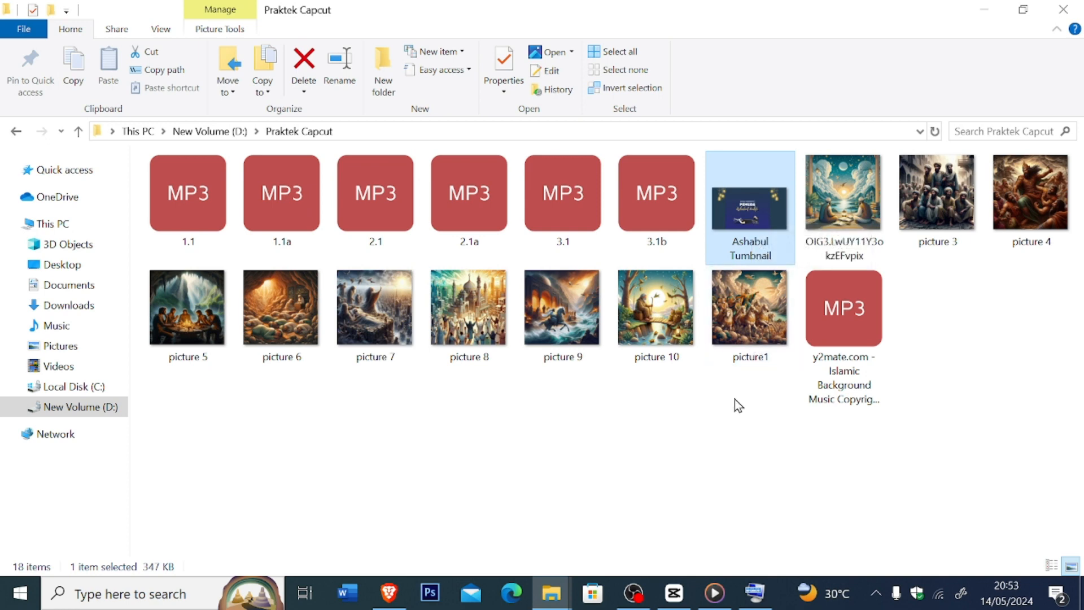
- Switch to the Brave browser and search Pixabay's music category for "music islami"
click(389, 592)
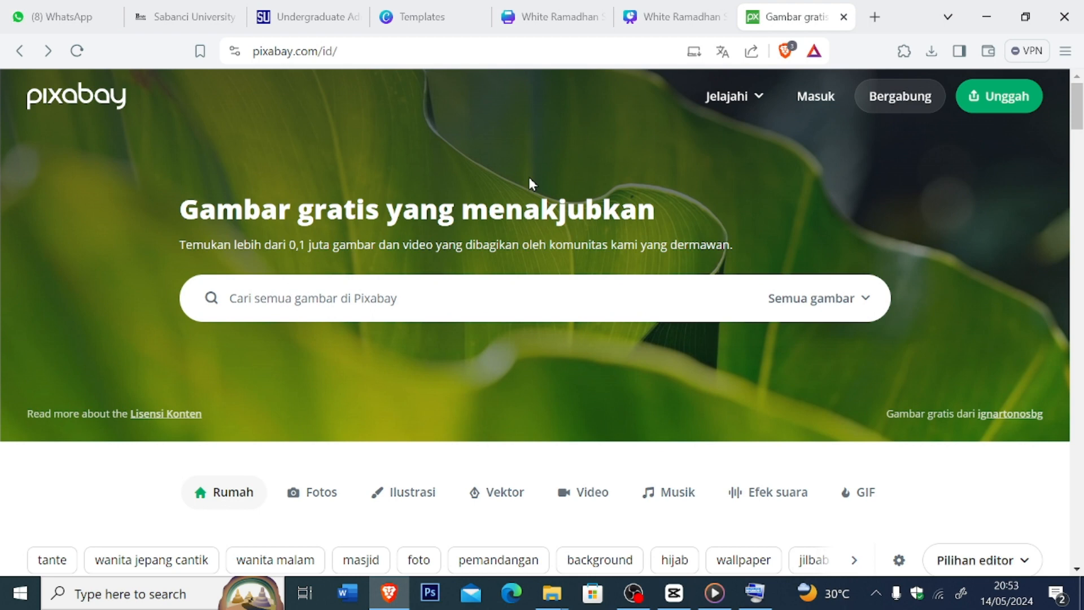
click(831, 311)
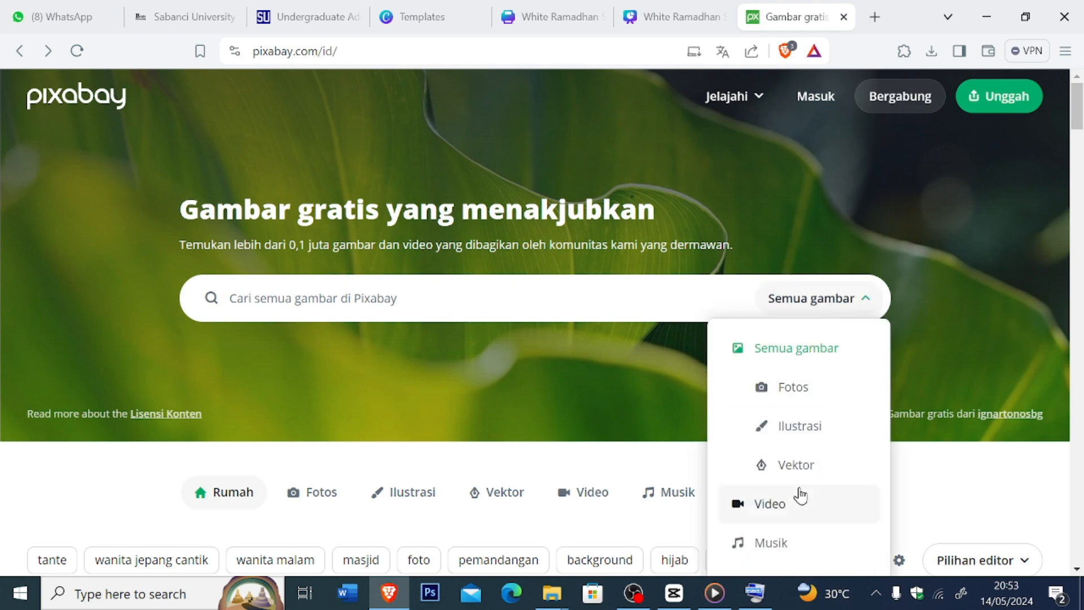
click(765, 544)
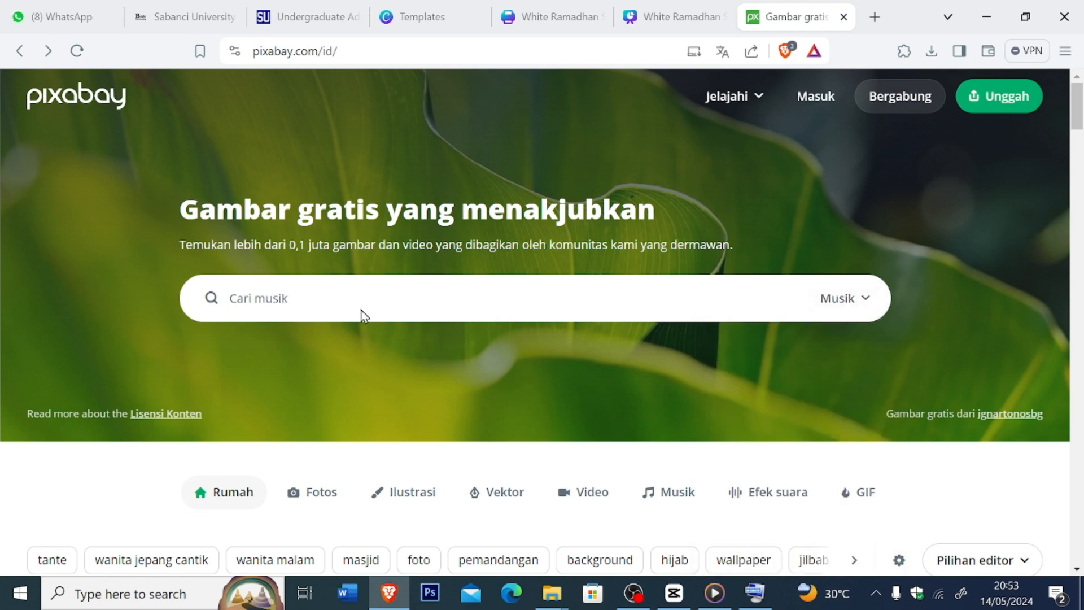
click(344, 300)
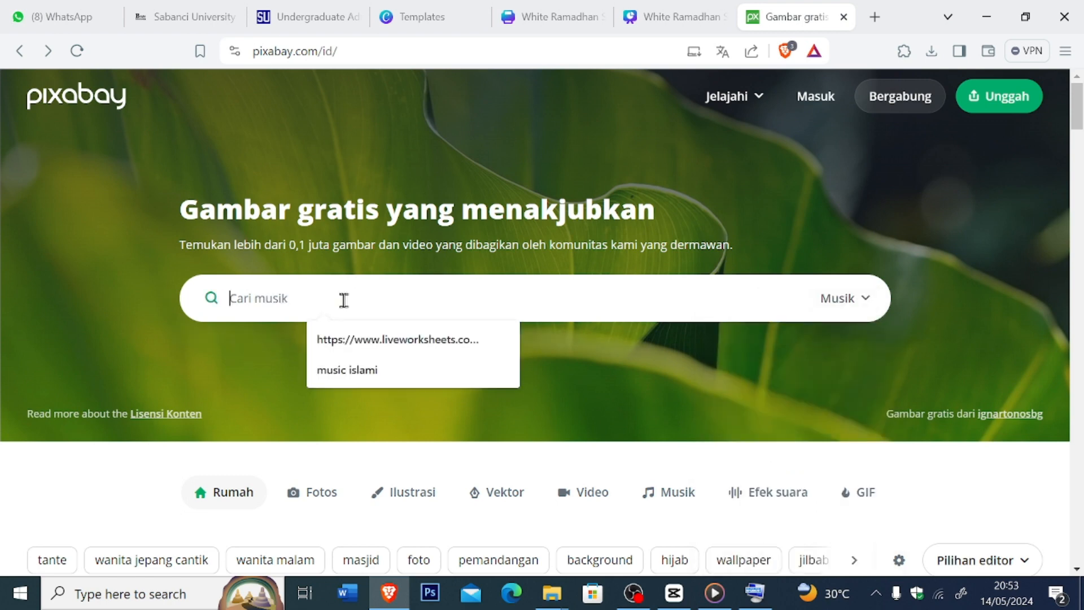
click(370, 372)
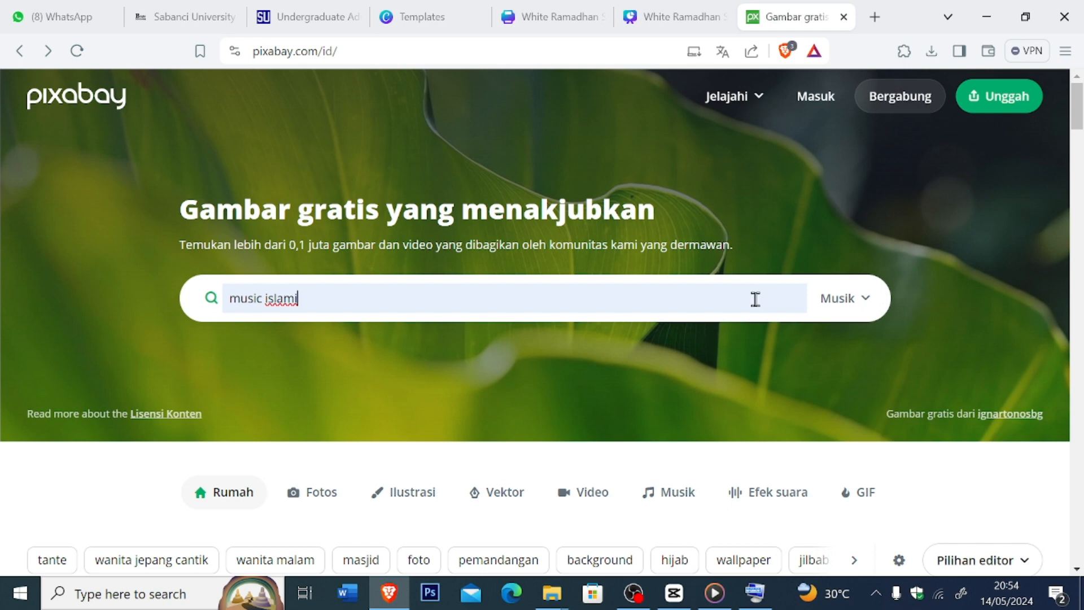
key(Return)
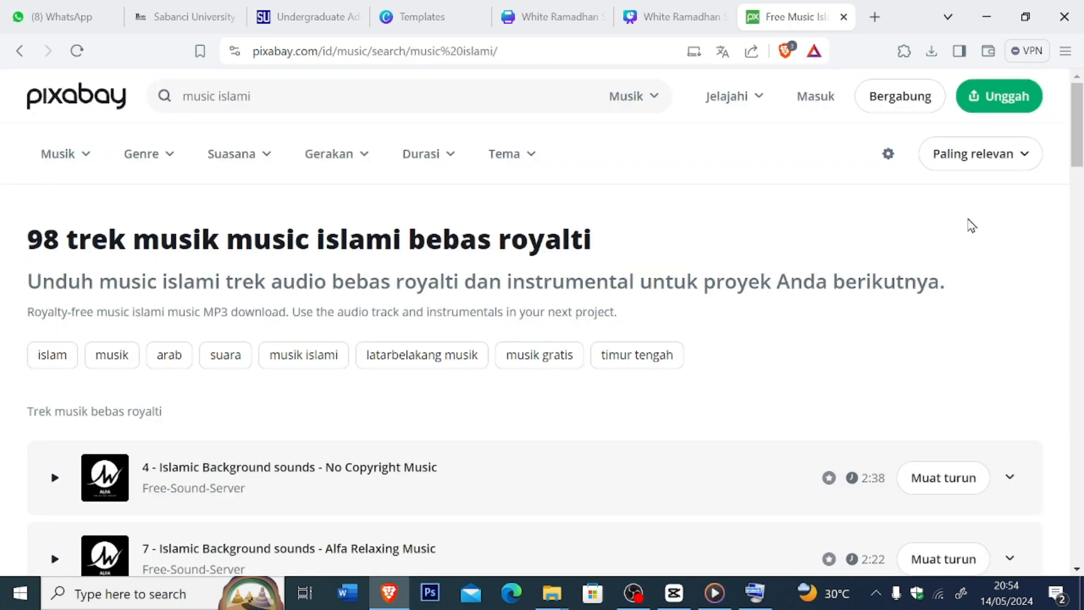
- Download the track "4 - Islamic Background sounds - No Copyright Music" and save it as an MP3 in Downloads
drag(1079, 164, 1079, 186)
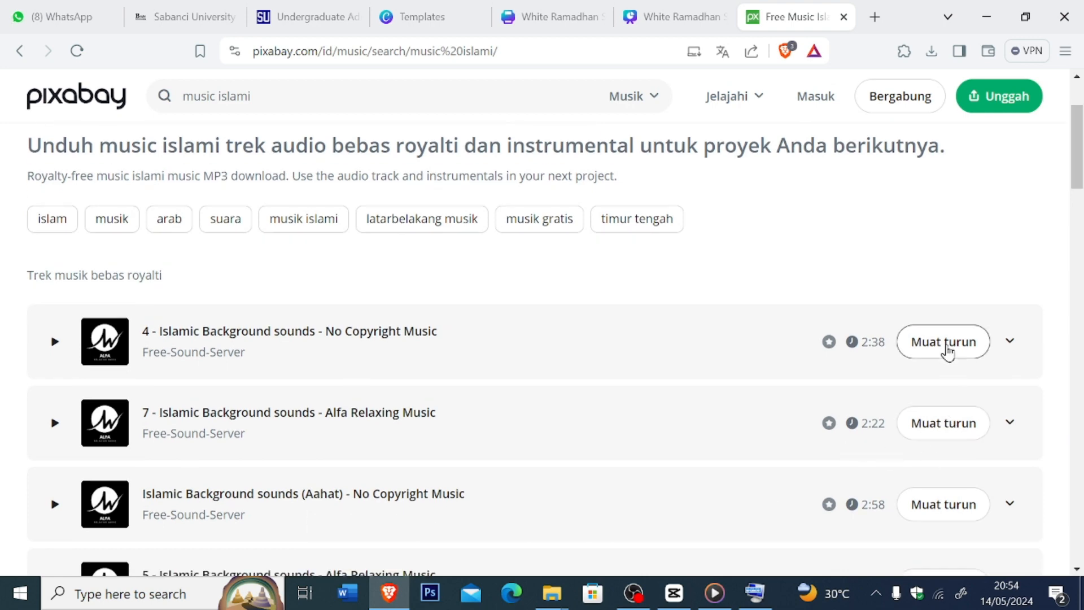
click(948, 347)
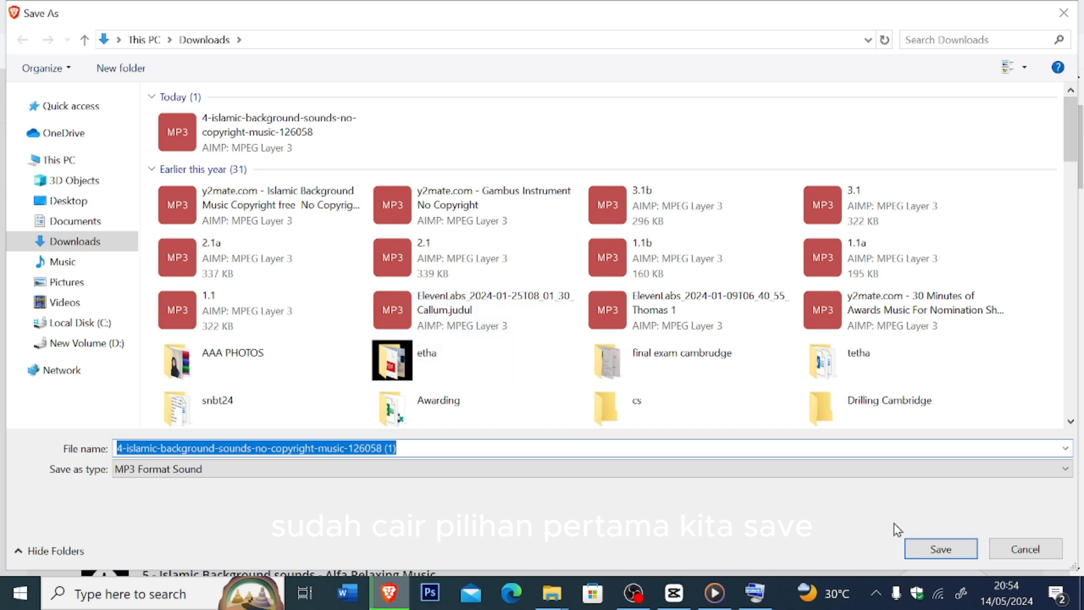
click(940, 551)
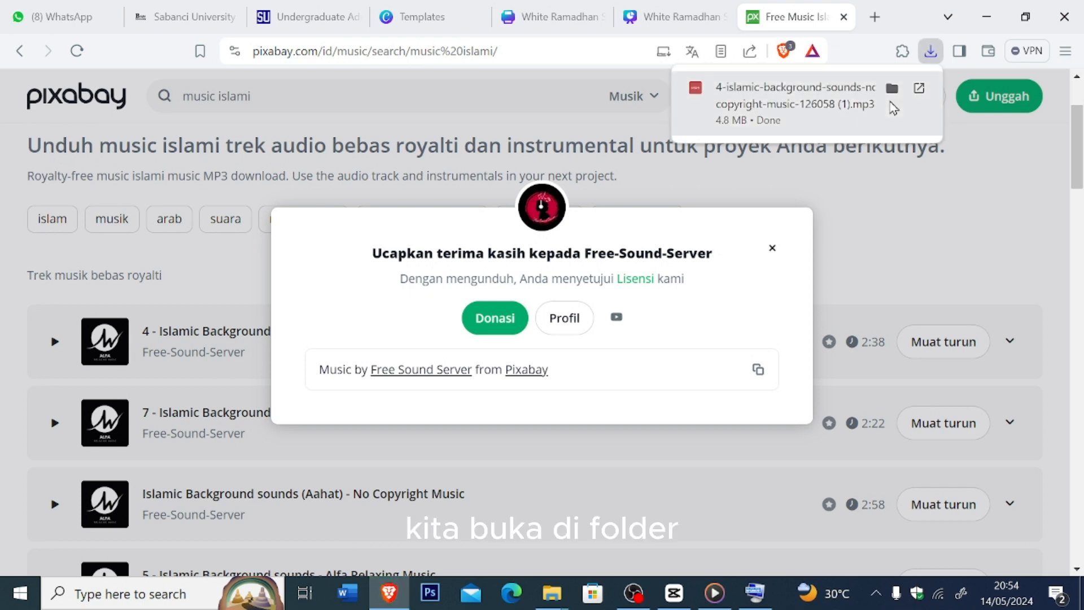
- Copy 4-islamic-background-sounds-no-copyright-music-126058 from the Downloads folder into the Praktek Capcut folder on drive D
click(893, 89)
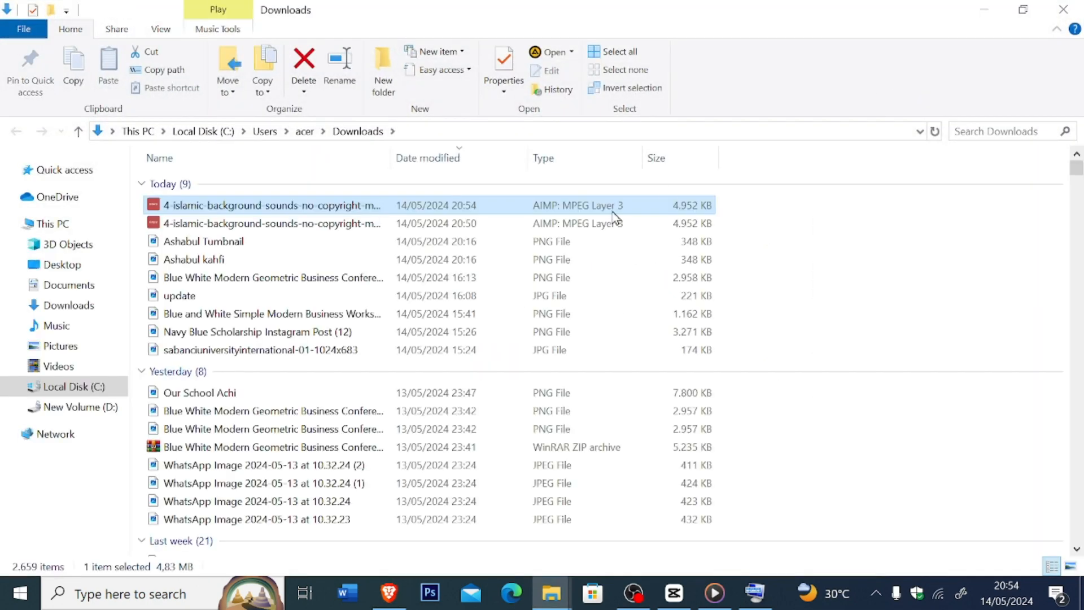
right_click(501, 230)
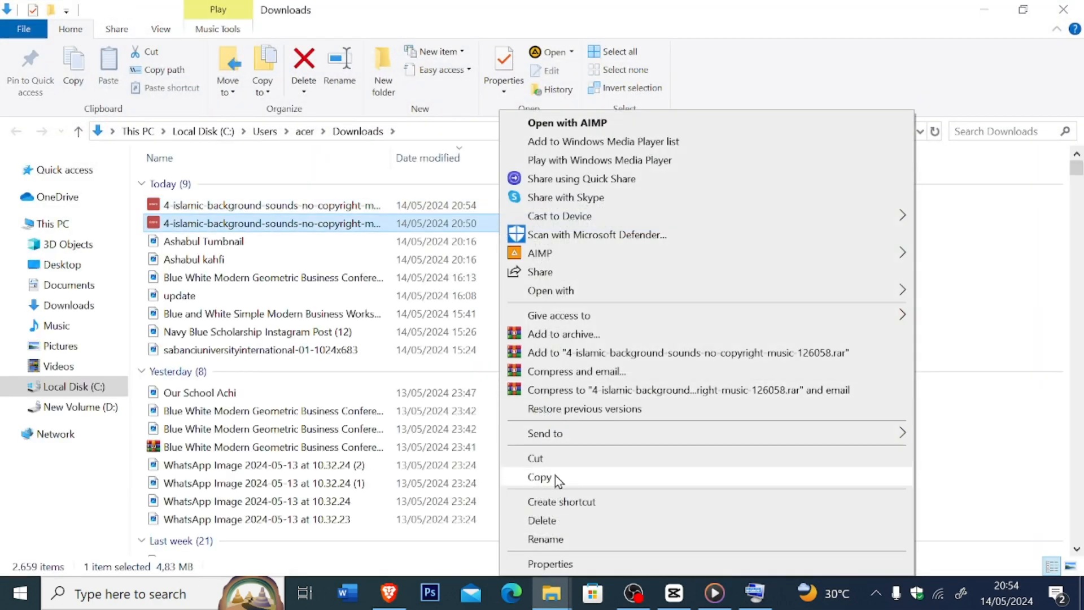
click(554, 477)
click(86, 408)
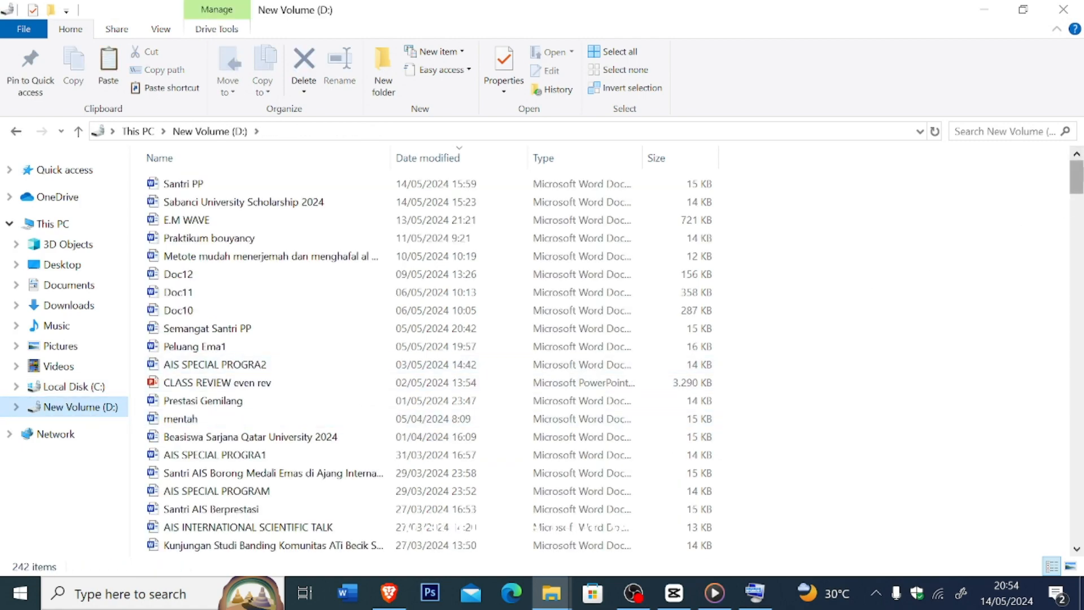
drag(1077, 176, 1080, 448)
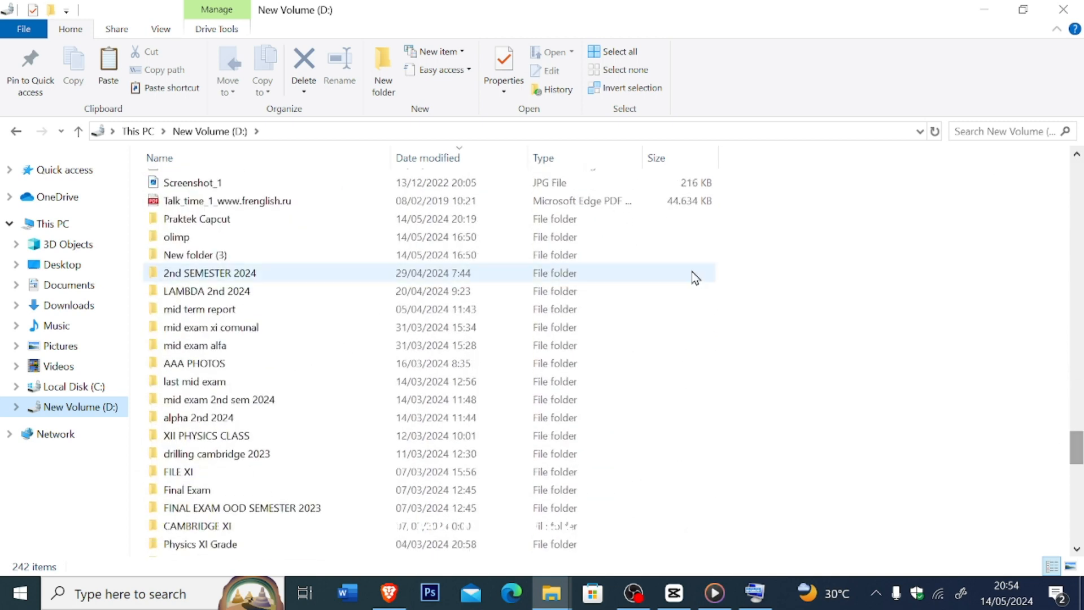
double_click(547, 225)
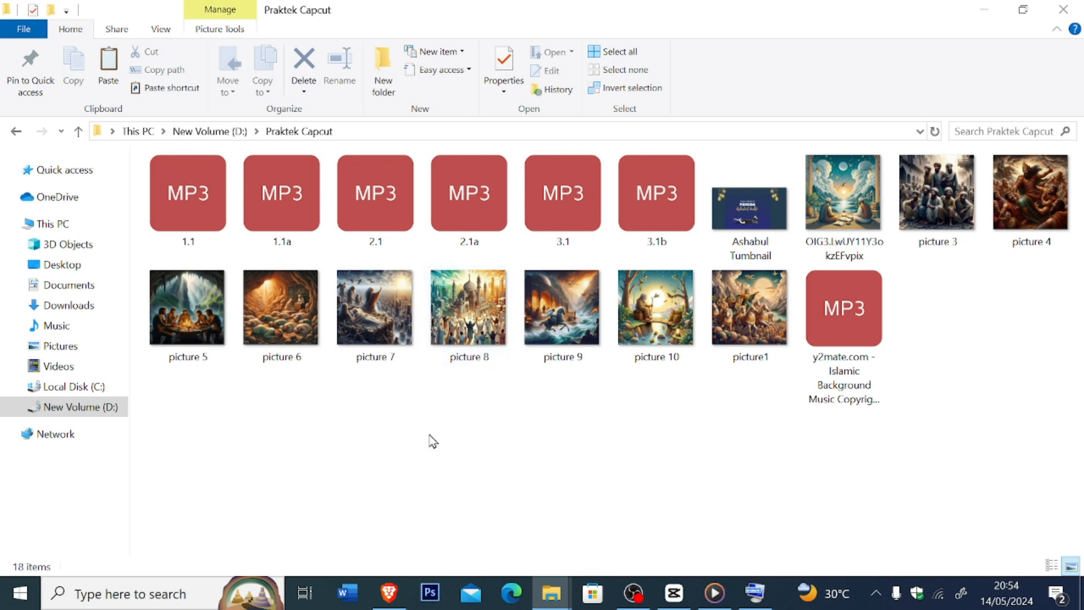
key(ctrl+v)
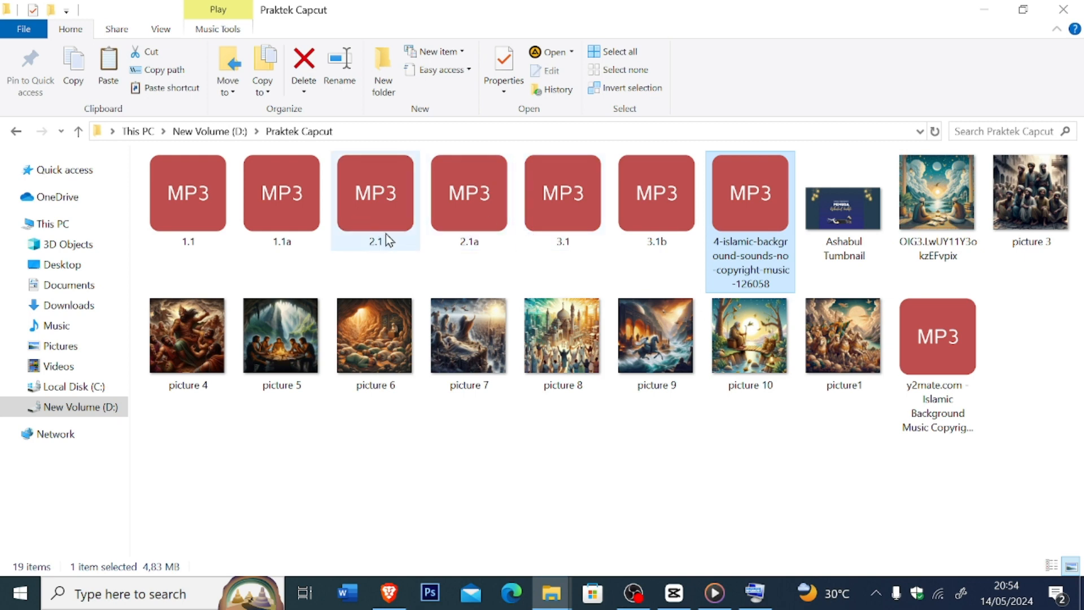
mouse_move(562, 245)
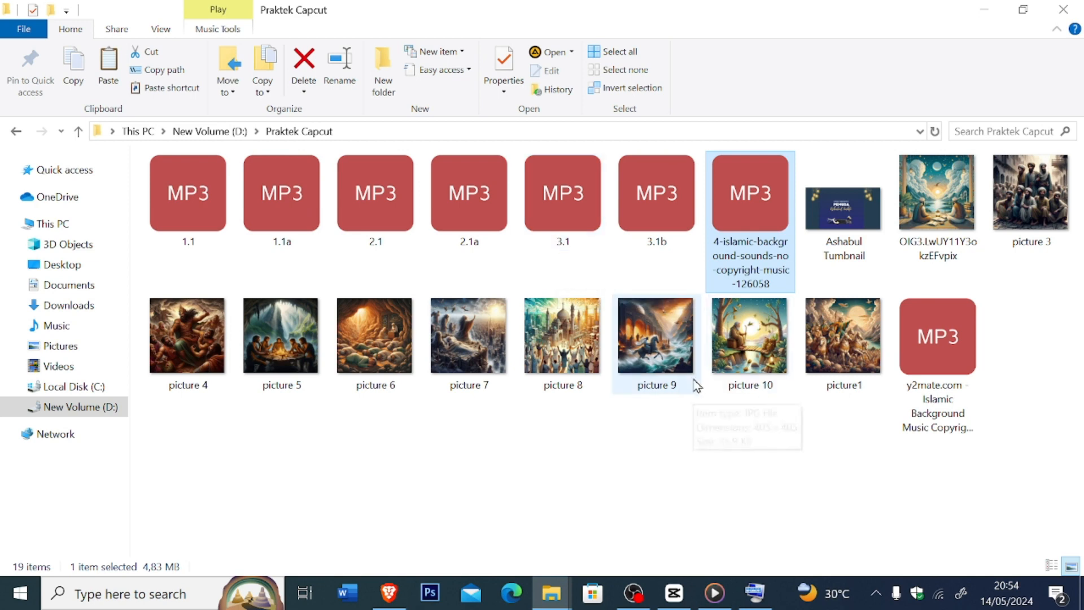
- Switch to CapCut and create a new project
click(640, 597)
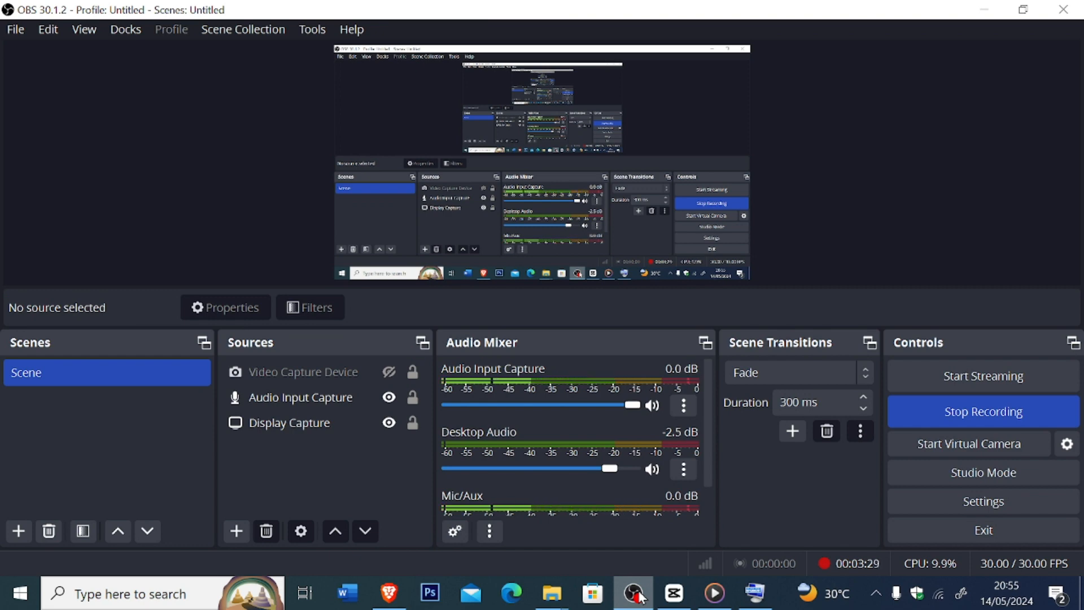
mouse_move(665, 596)
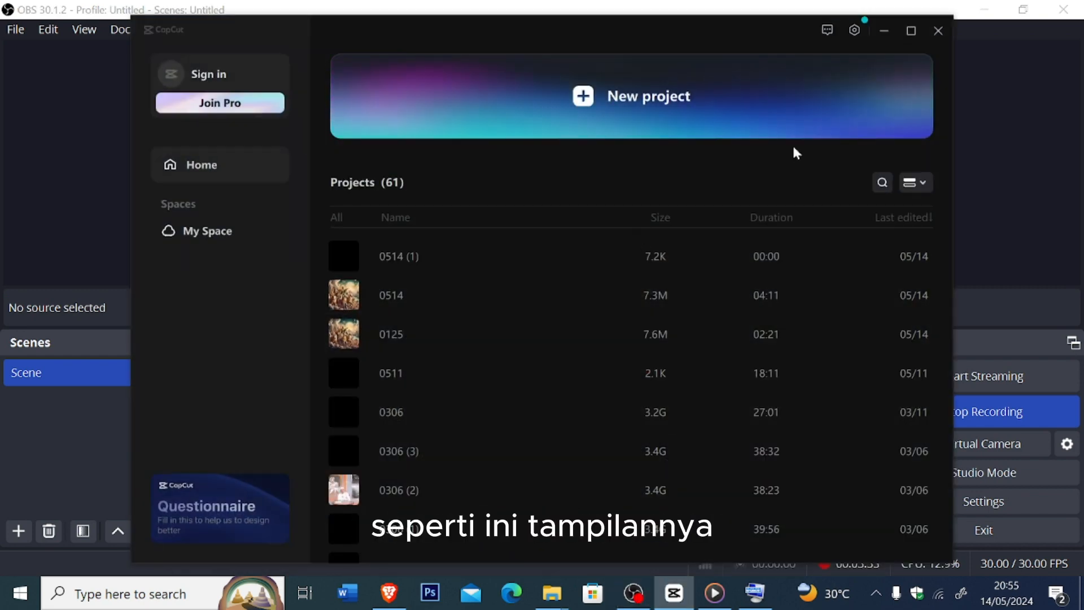
click(659, 120)
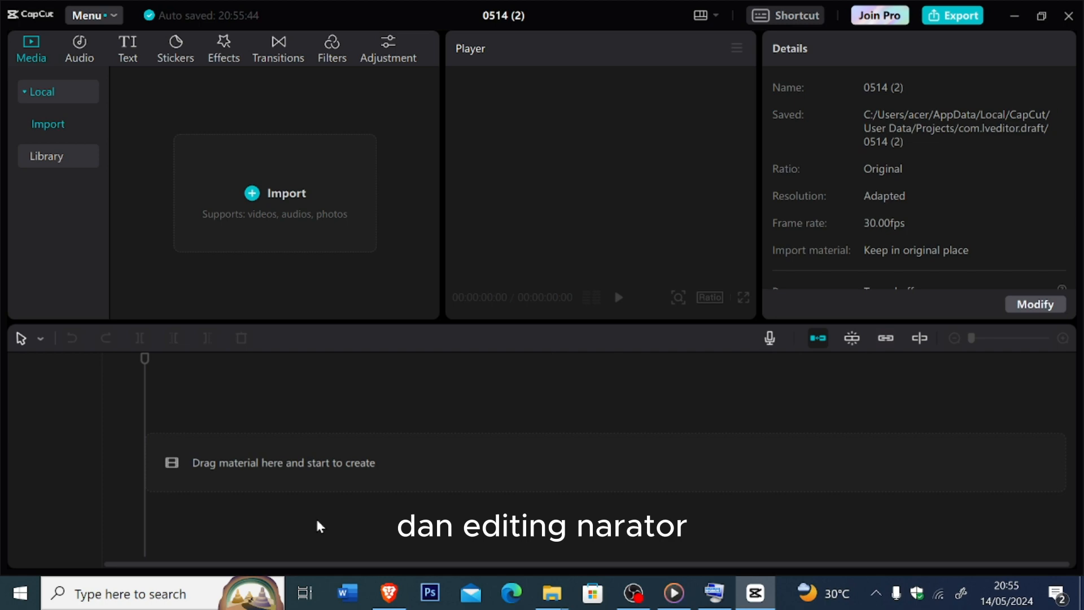
- Import all audio files and pictures from the Praktek Capcut folder into the project
click(253, 195)
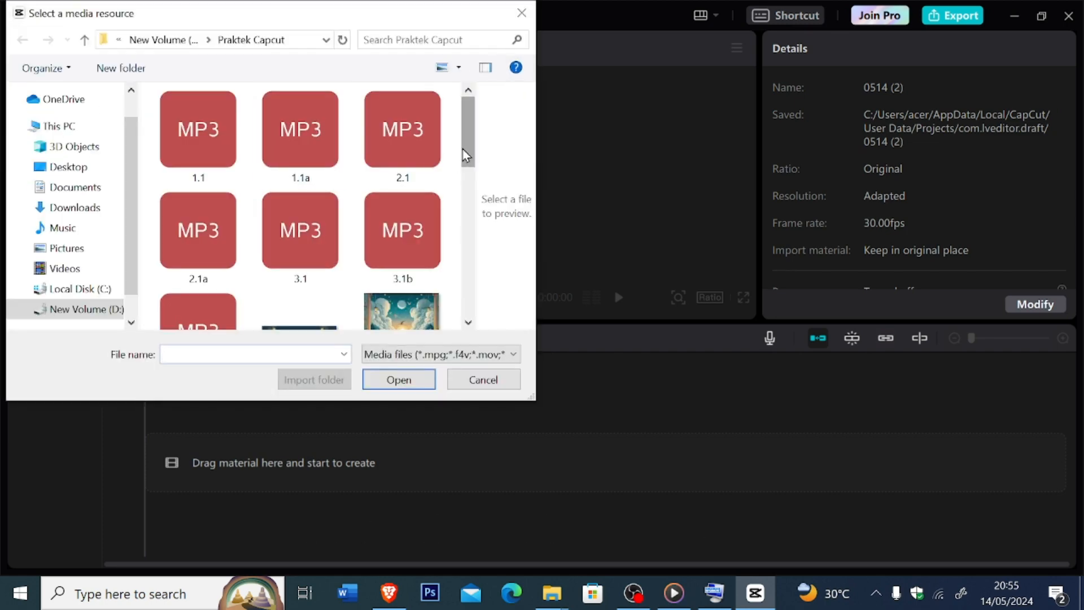
drag(466, 155, 468, 217)
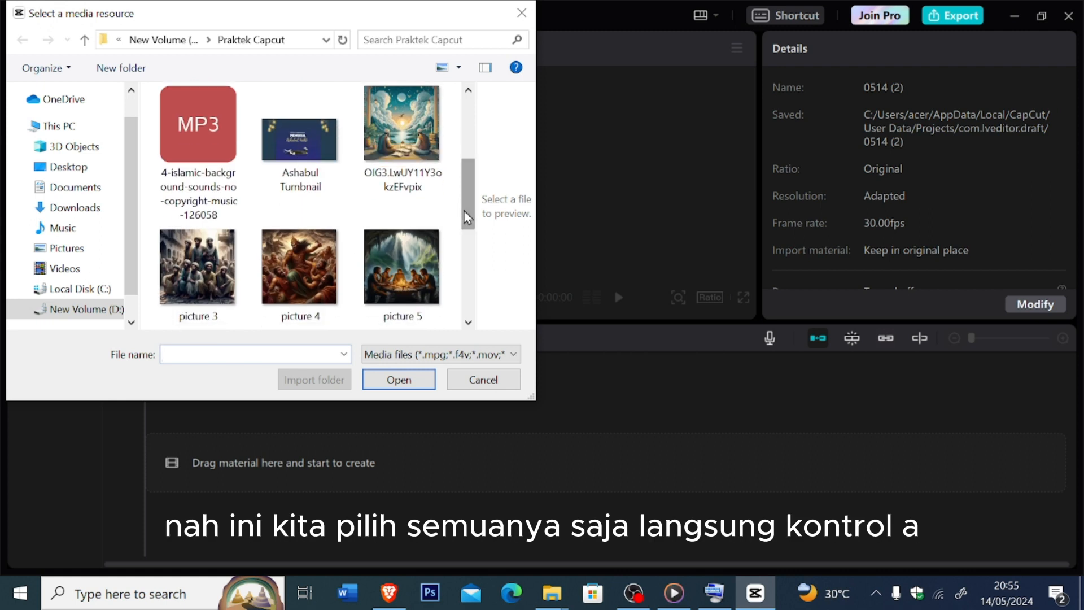
click(383, 174)
key(ctrl+a)
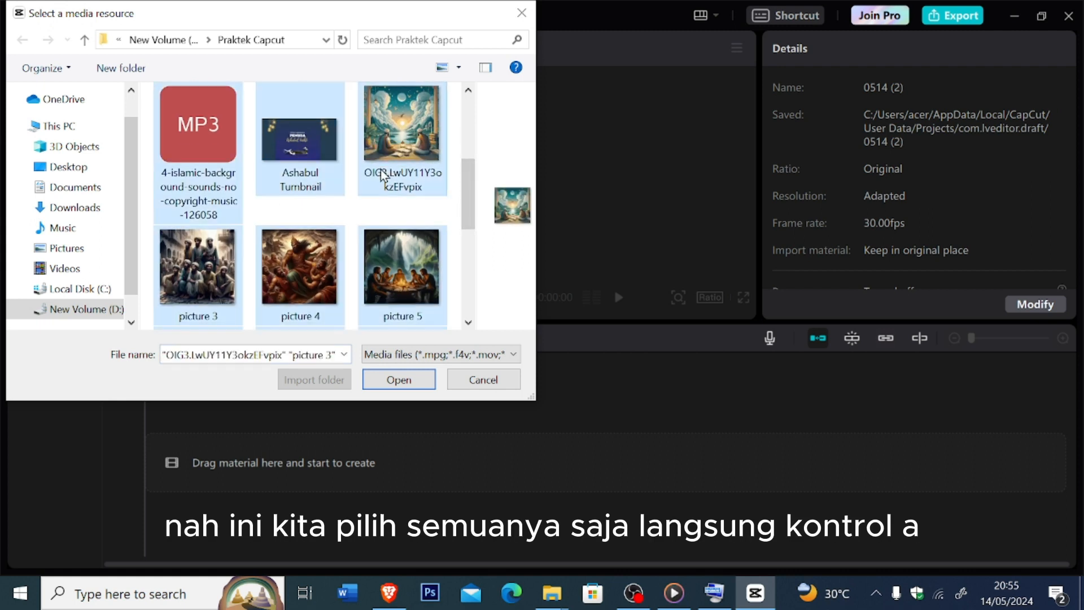
click(400, 379)
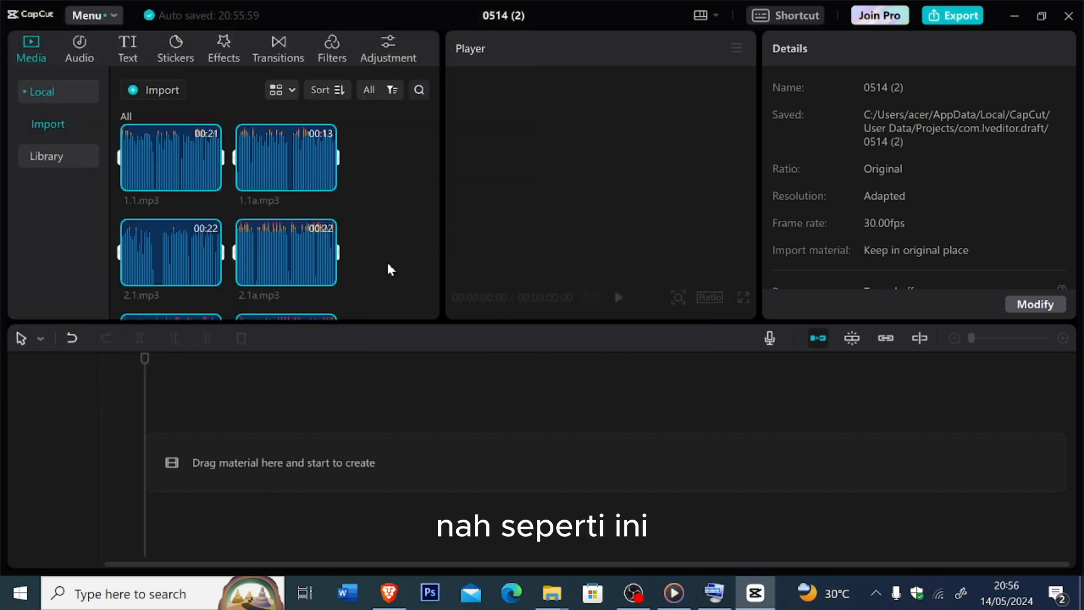
- Examine the imported audio clips and pictures in the project's local media
drag(438, 142, 415, 127)
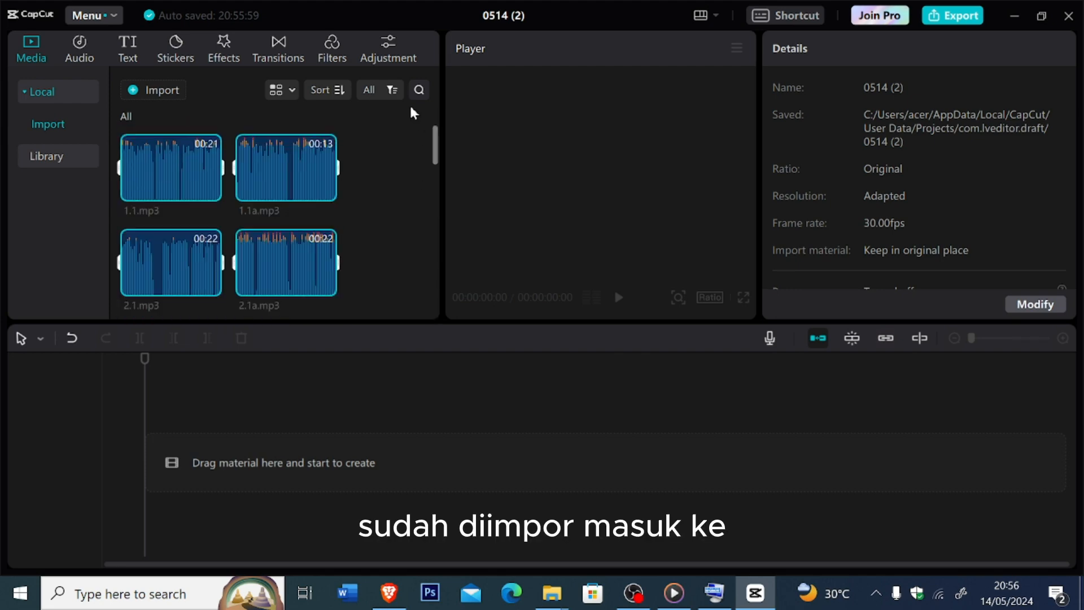
scroll(411, 147, down, 3)
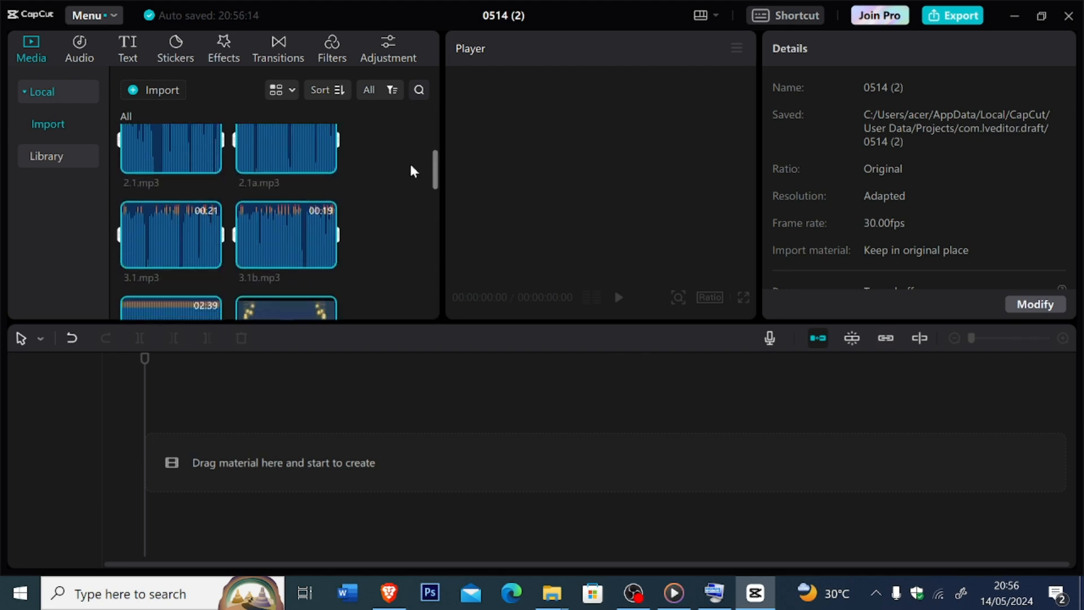
scroll(411, 177, down, 2)
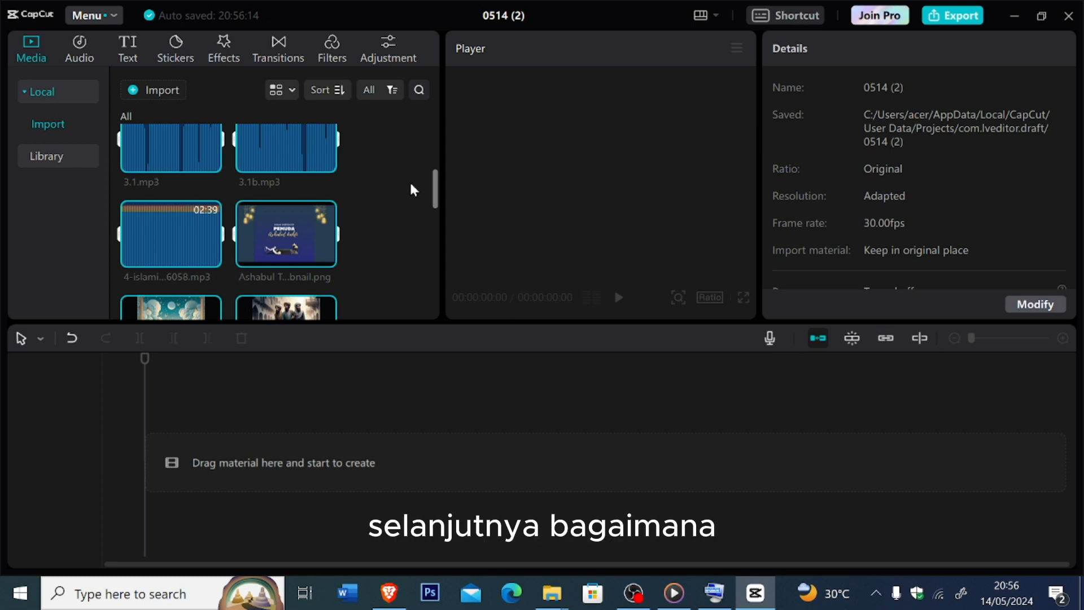
scroll(411, 192, down, 5)
scroll(411, 266, up, 4)
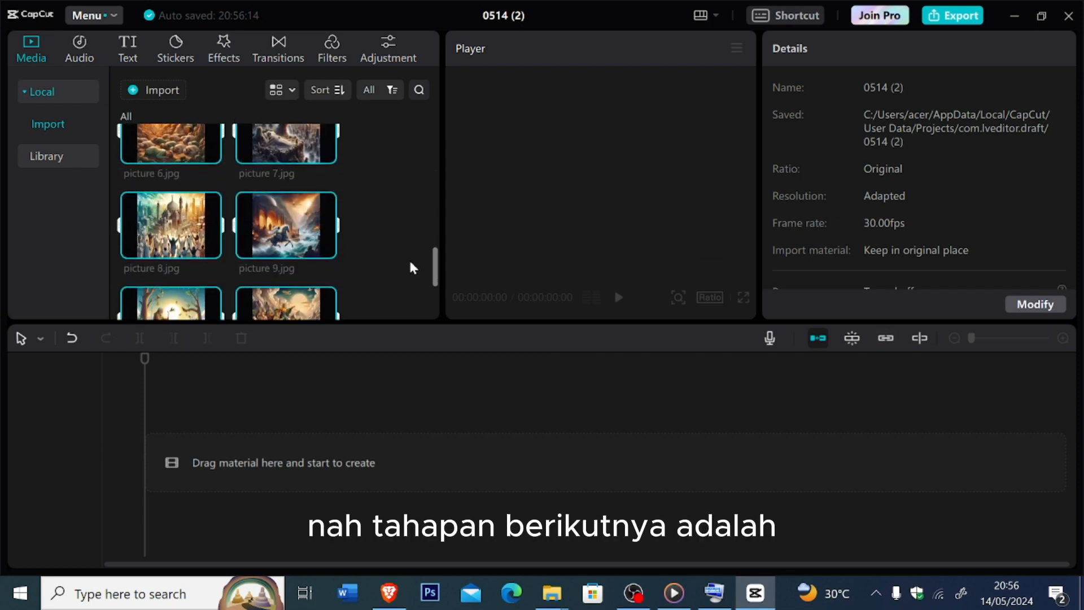
scroll(407, 237, down, 2)
scroll(398, 170, up, 4)
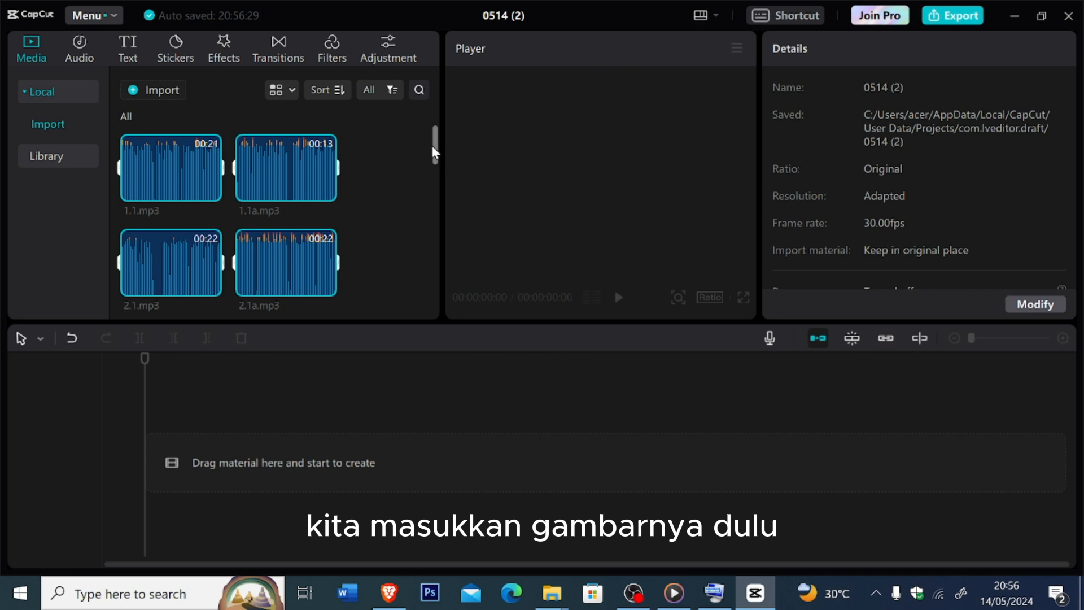
drag(435, 145, 433, 291)
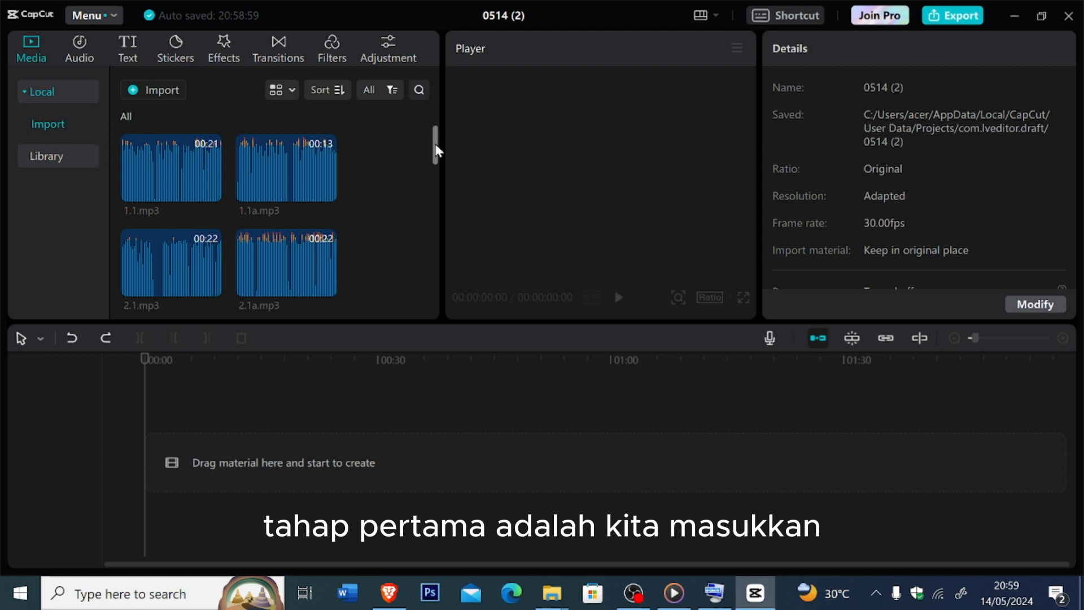
- Place Ashabul Tumbnail.png at the start of the timeline and shorten it to 3 seconds
drag(436, 150, 435, 192)
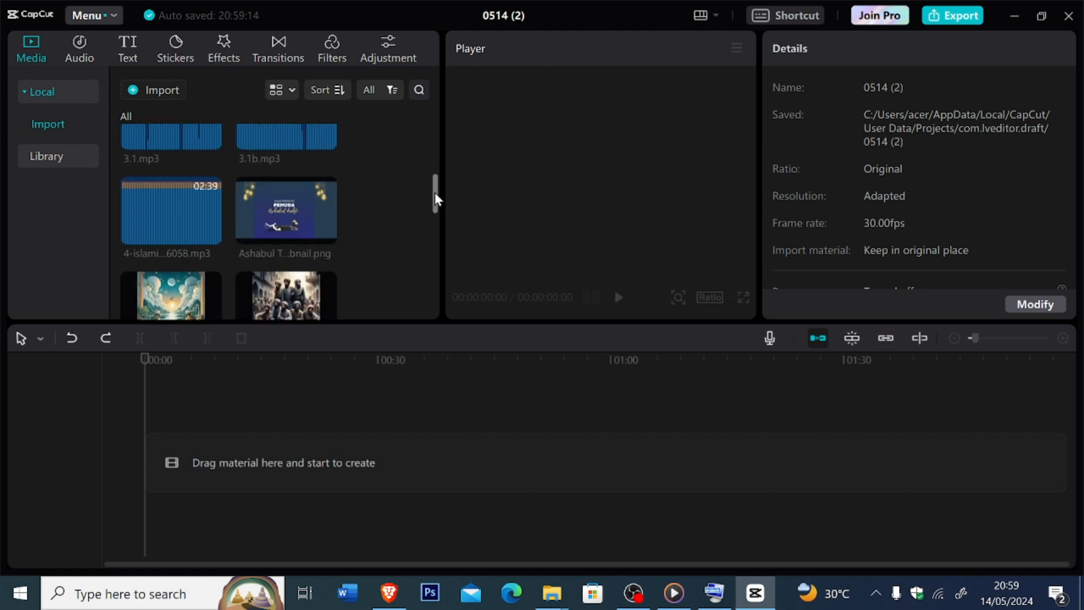
drag(310, 191, 156, 466)
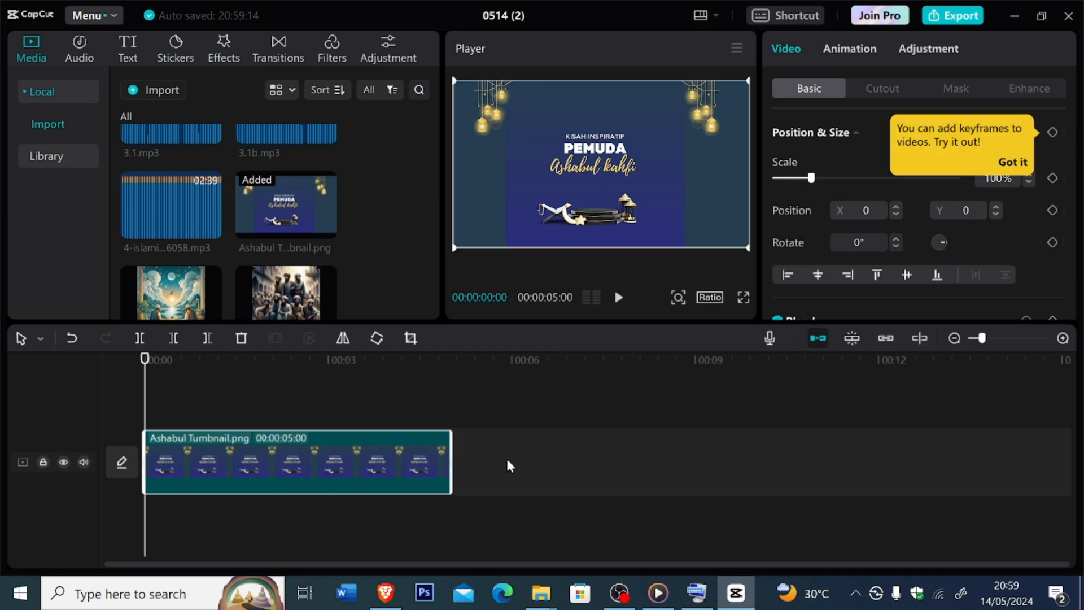
drag(451, 457, 329, 458)
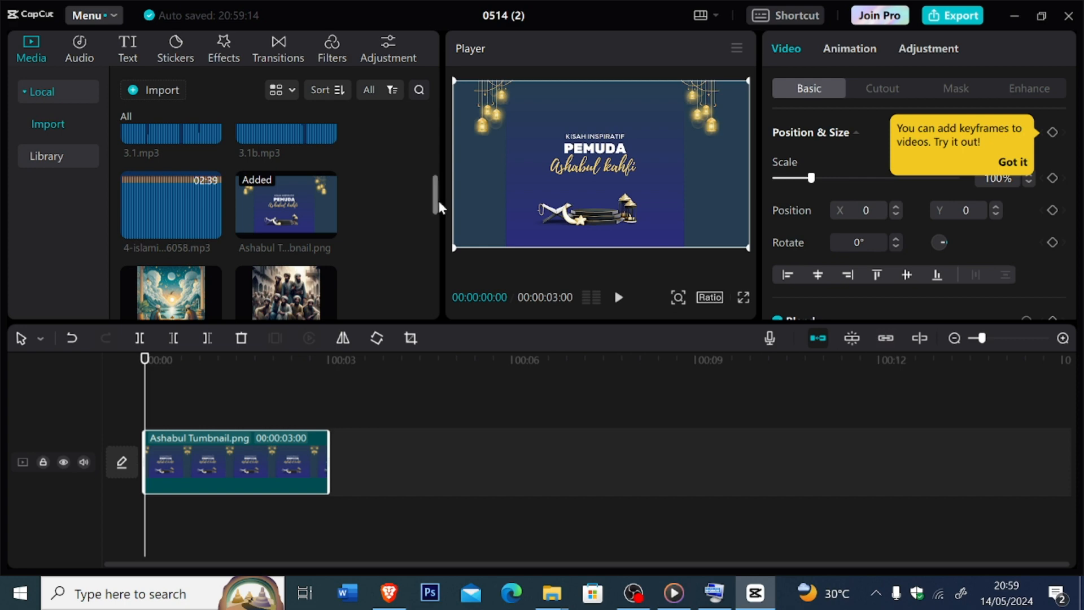
- Add picture1.jpg, picture 3.jpg and picture 4.jpg to the timeline in that order after the thumbnail clip
drag(437, 208, 420, 288)
scroll(420, 288, down, 2)
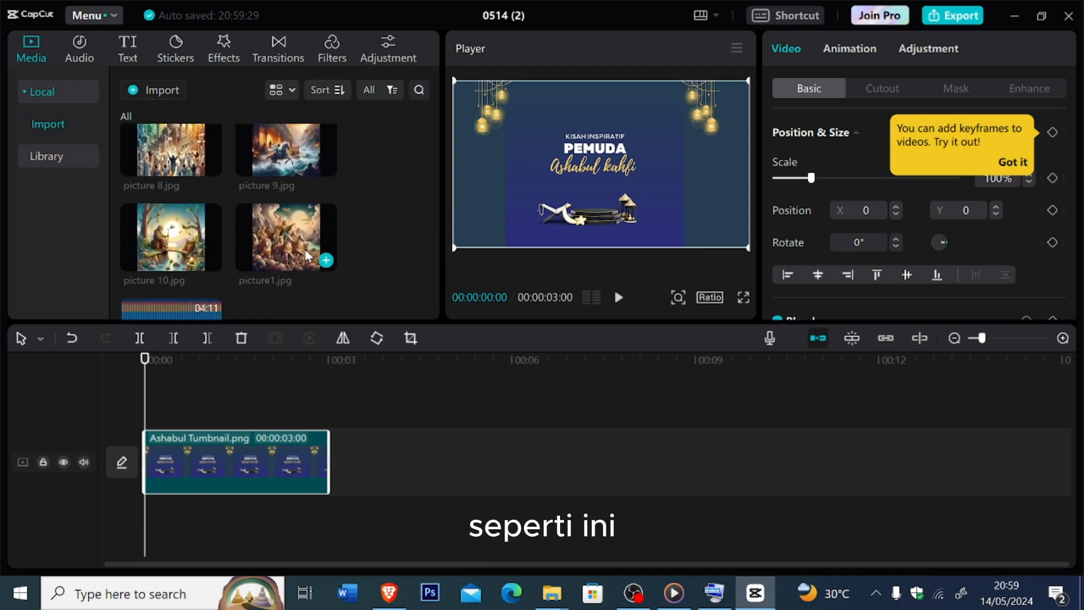
drag(286, 240, 355, 473)
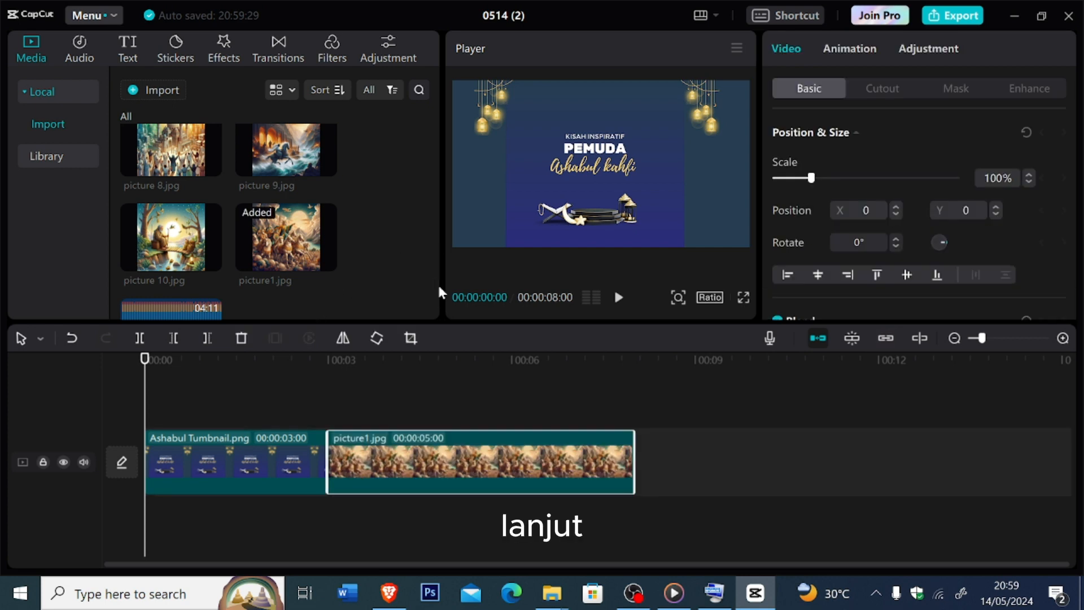
drag(439, 286, 414, 210)
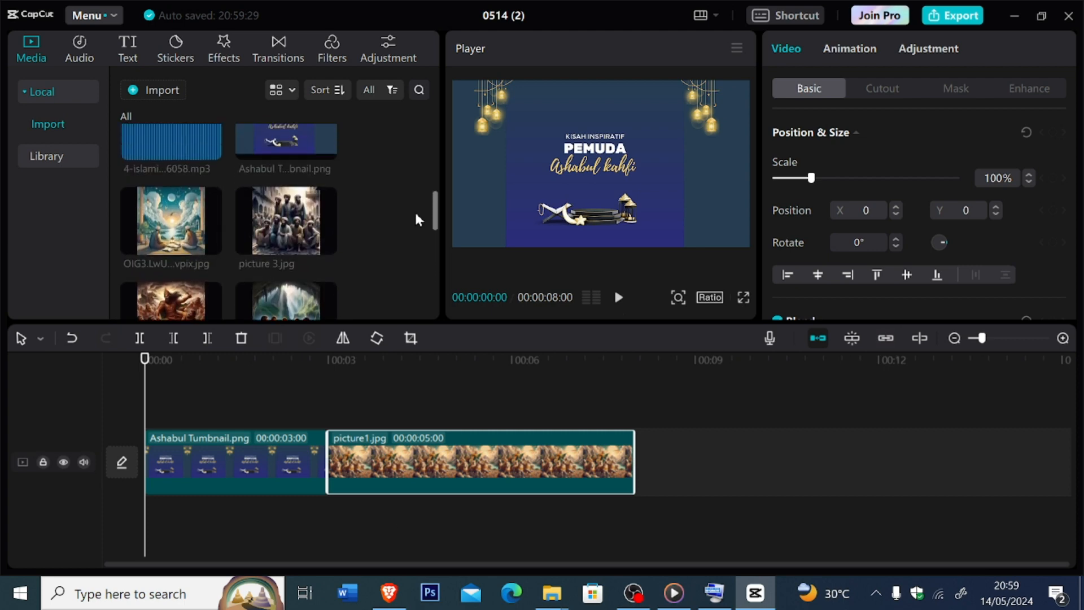
drag(303, 220, 646, 470)
drag(439, 212, 435, 249)
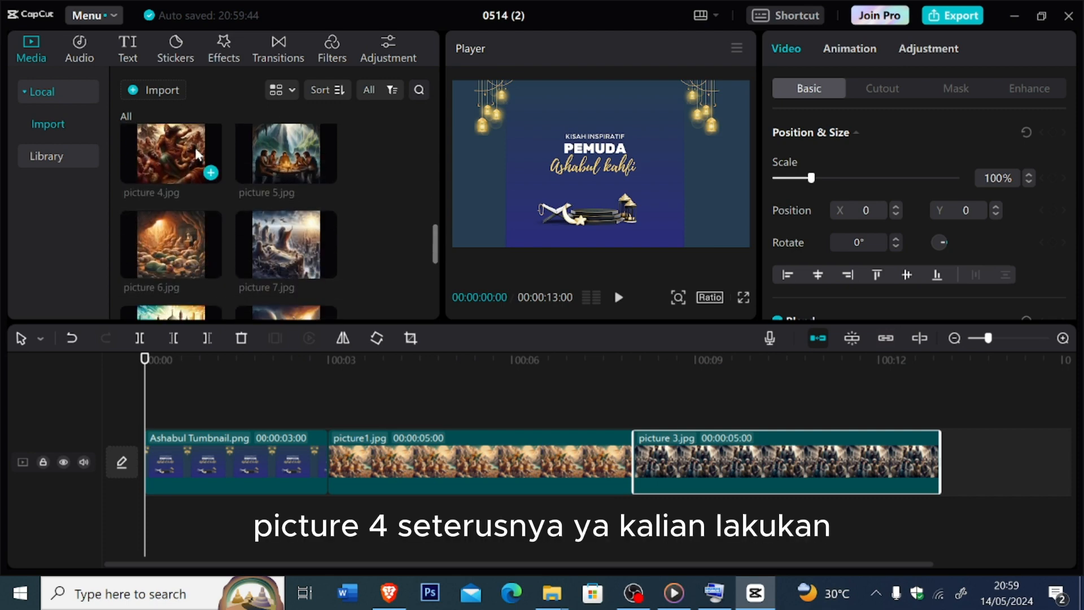
drag(181, 159, 981, 487)
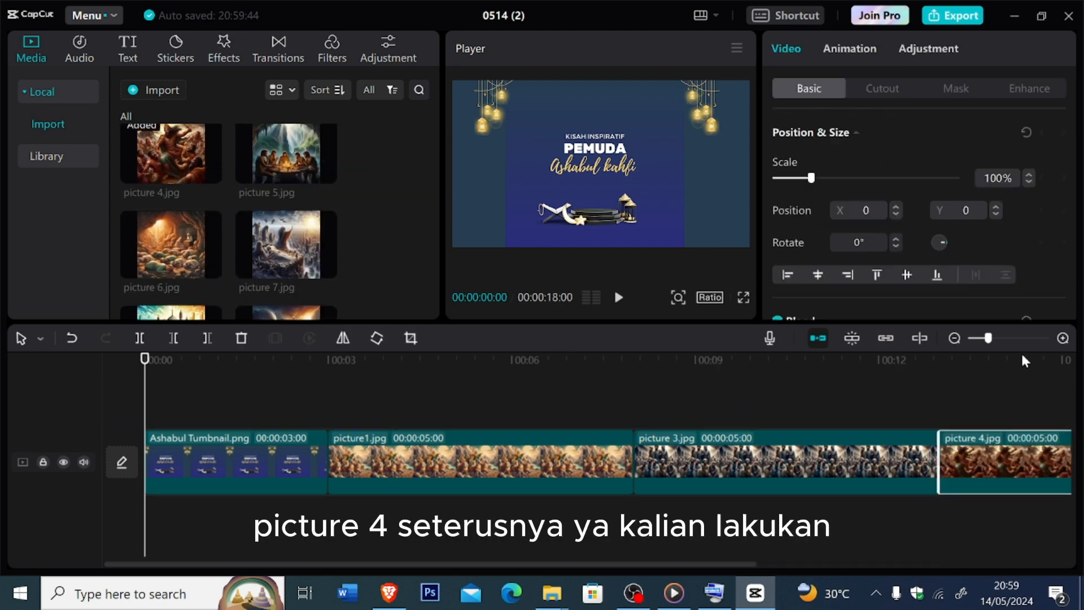
- Append picture 5.jpg, picture 6.jpg and picture 7.jpg in order after picture 4.jpg on the timeline
drag(983, 342, 975, 340)
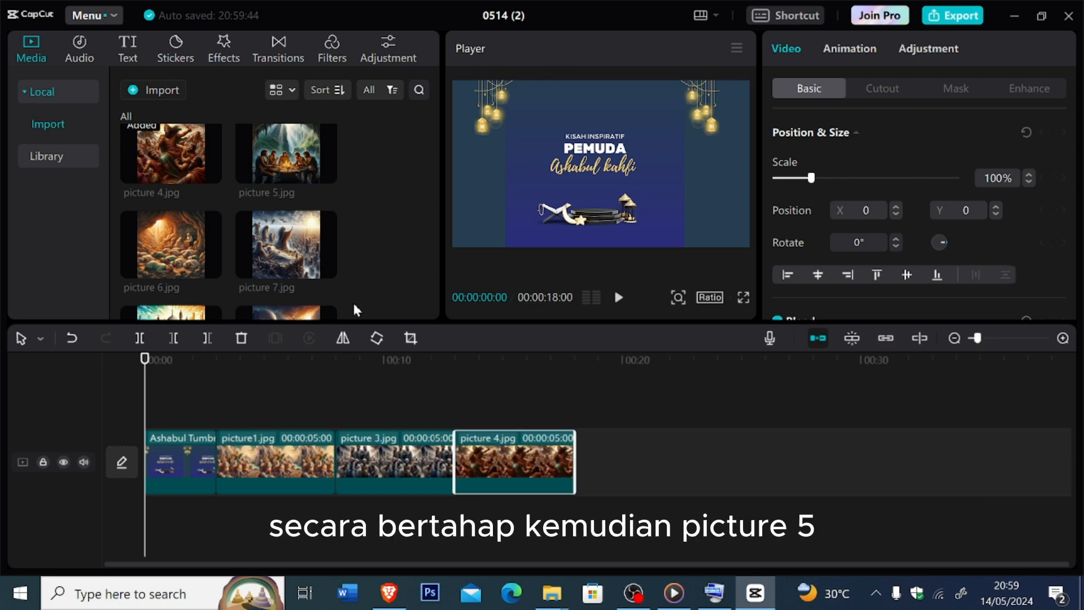
drag(279, 164, 585, 462)
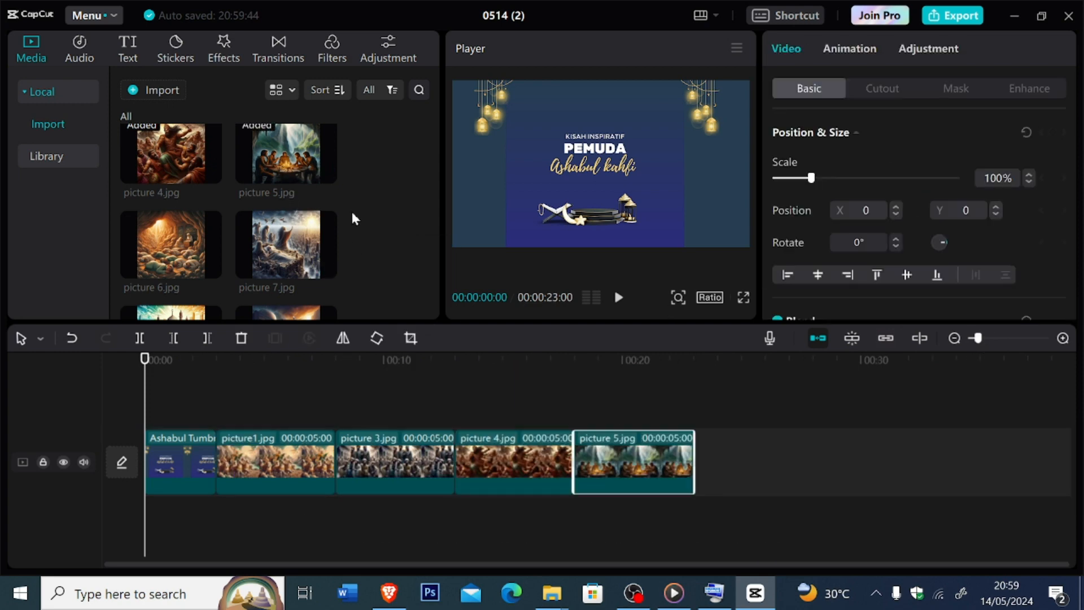
mouse_move(433, 228)
drag(435, 237, 435, 245)
drag(170, 169, 729, 460)
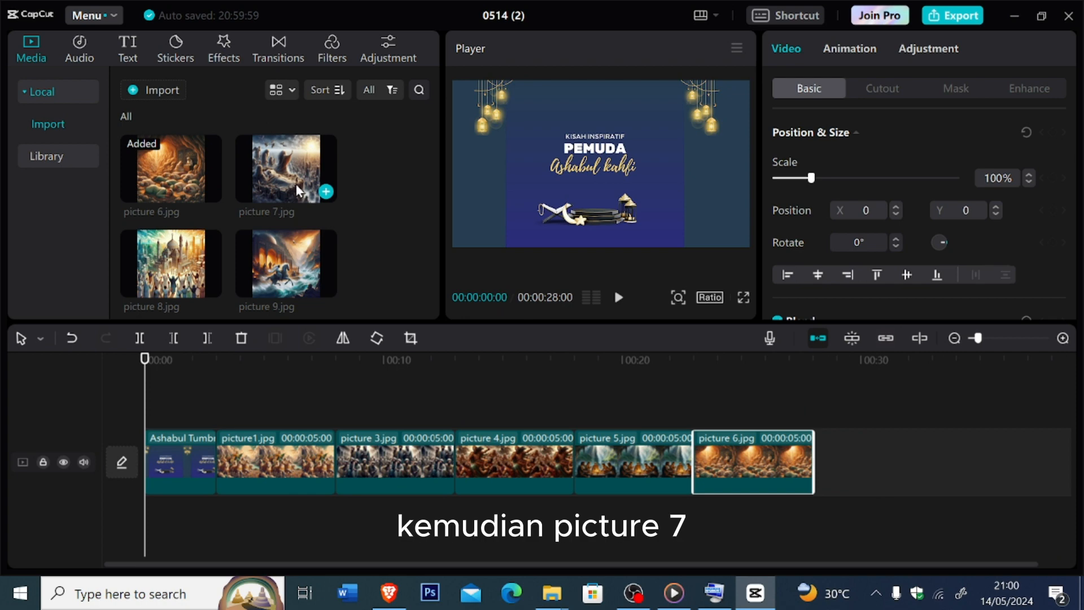
drag(296, 185, 820, 464)
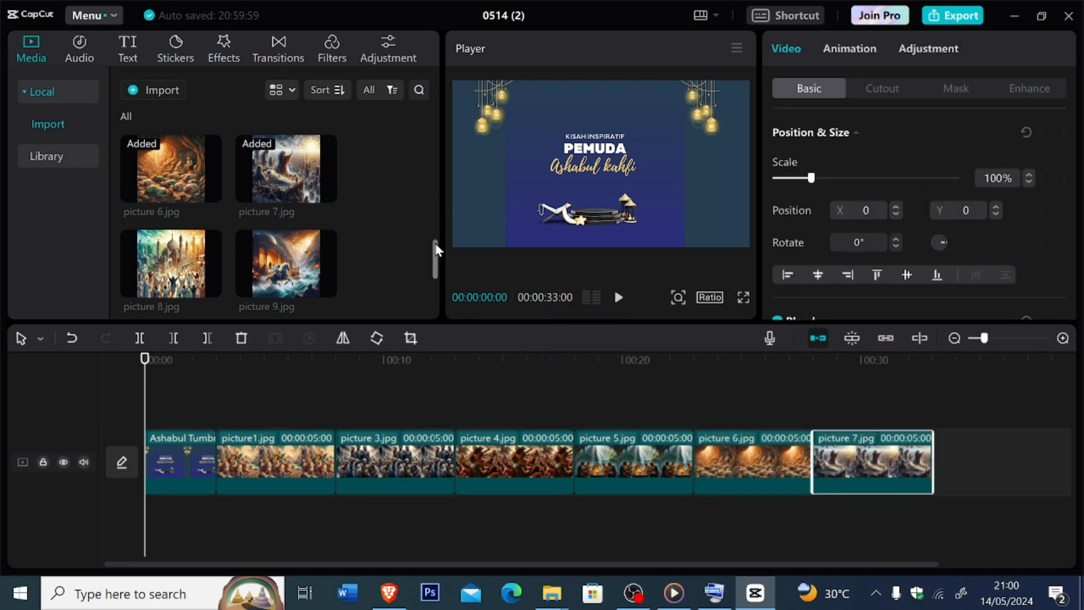
- Append picture 8.jpg and picture 10.jpg after picture 7.jpg, play back the picture sequence and return the playhead to the start
scroll(435, 257, down, 2)
drag(175, 170, 943, 452)
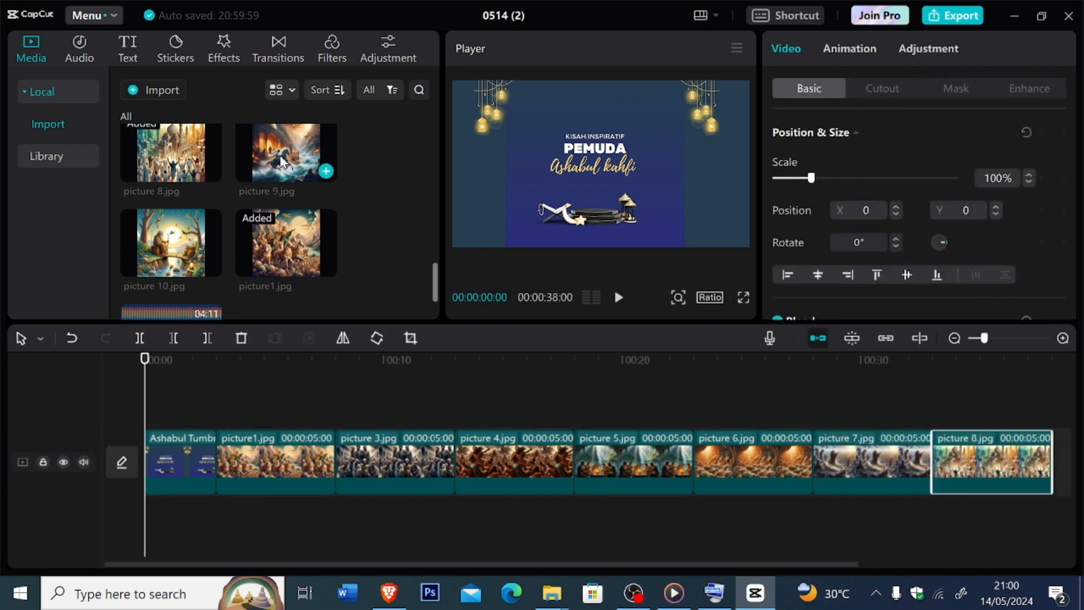
click(1021, 428)
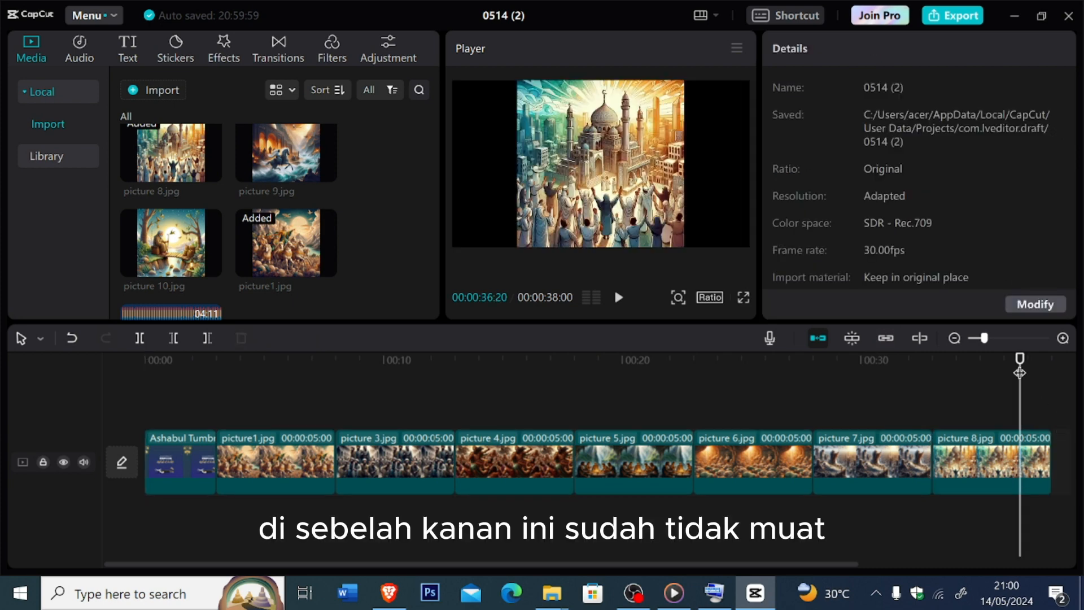
drag(1020, 367, 156, 367)
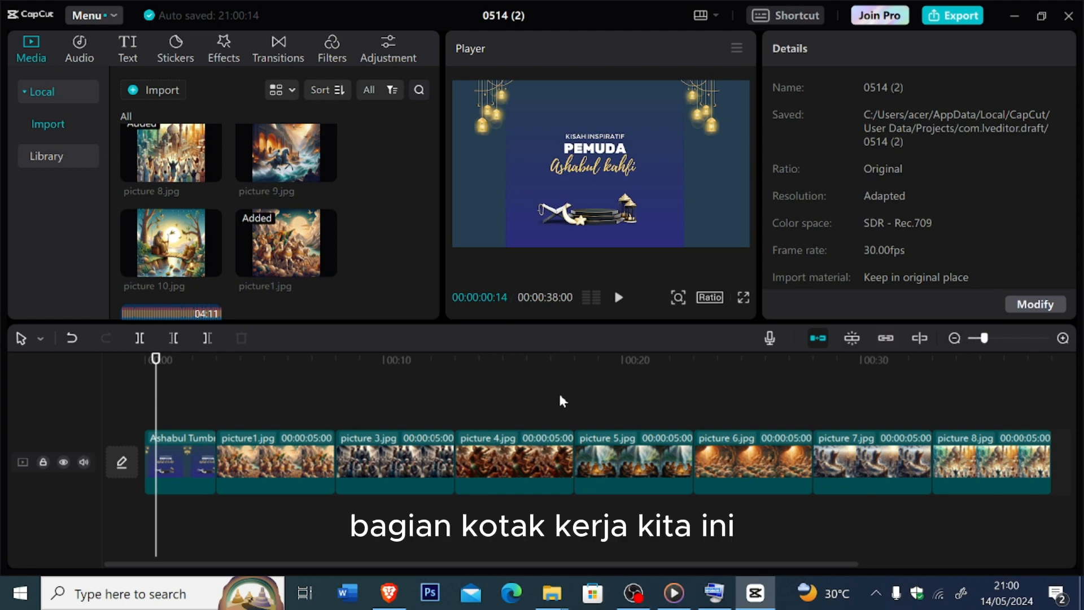
click(978, 340)
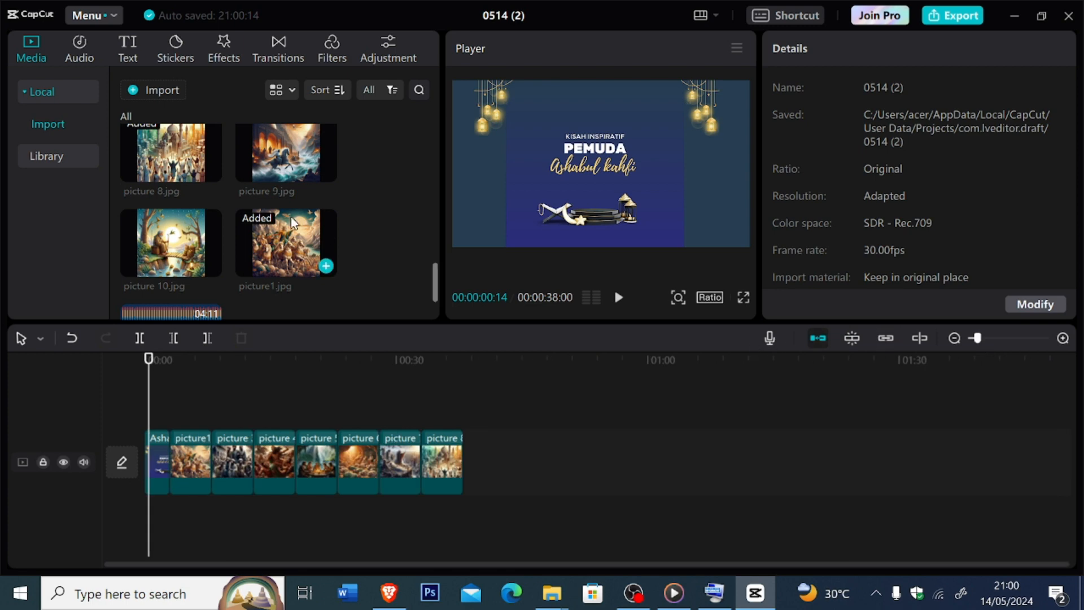
mouse_move(179, 277)
drag(179, 277, 466, 470)
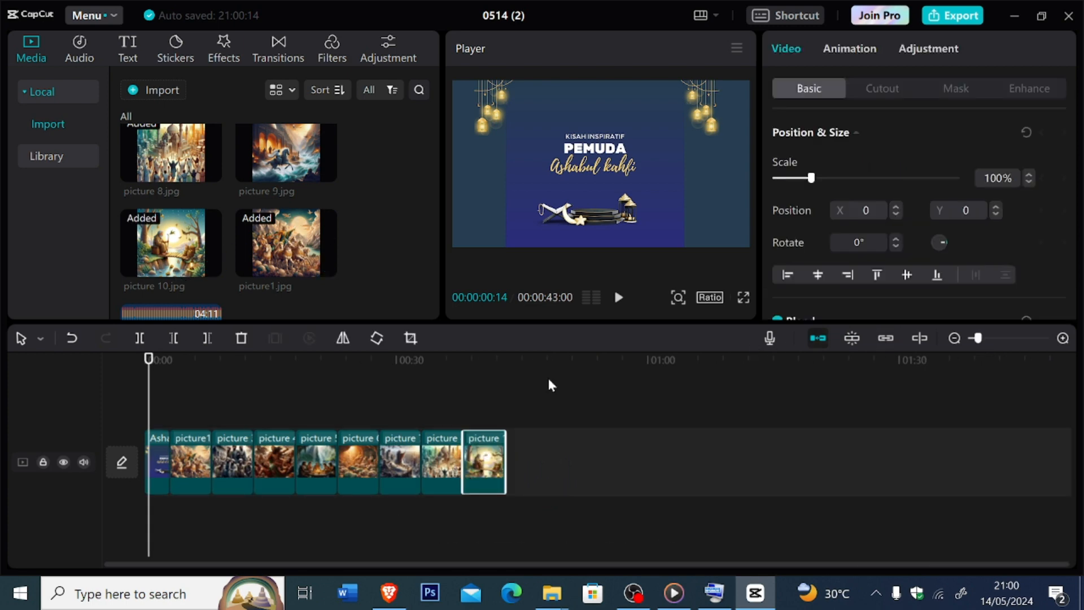
key(space)
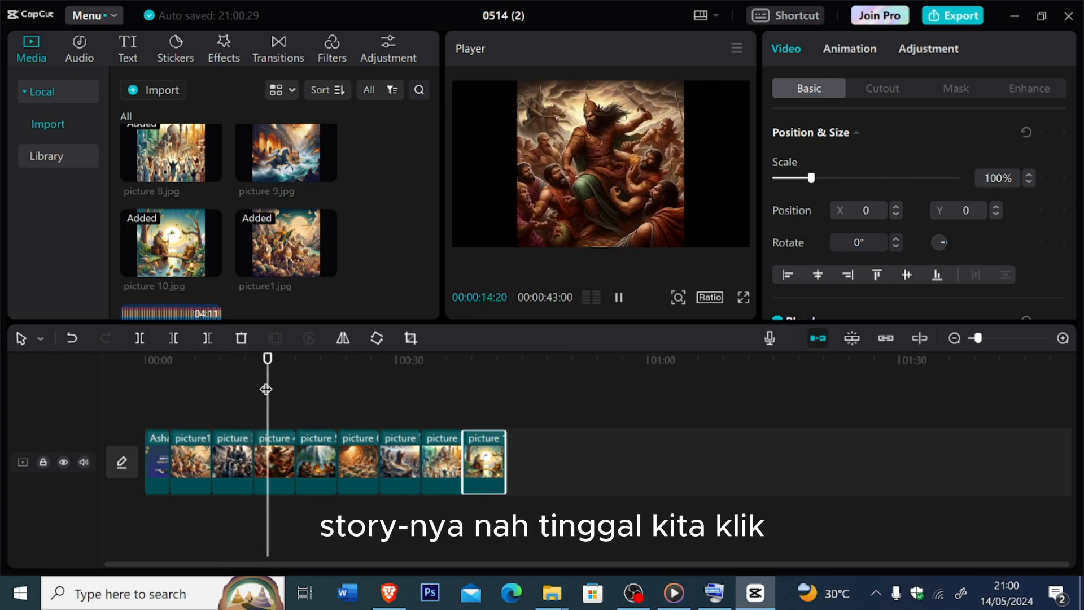
click(134, 392)
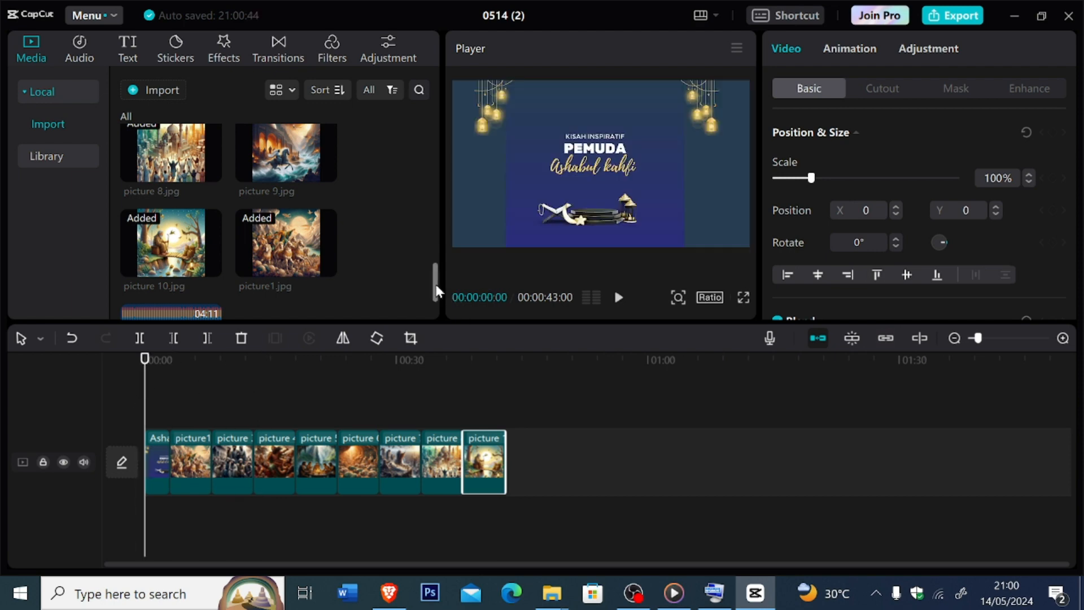
- Place narration clips 1.1.mp3, 1.1a.mp3, 2.1.mp3 and 2.1a.mp3 one after another on an audio track below the pictures, starting at 00:00
drag(435, 286, 418, 139)
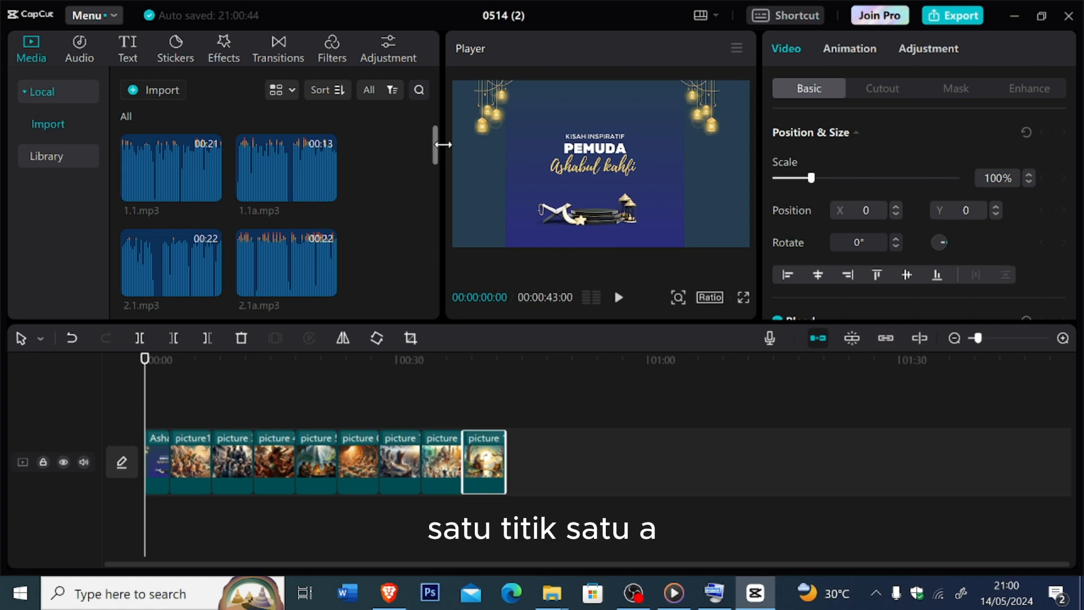
drag(436, 154, 422, 114)
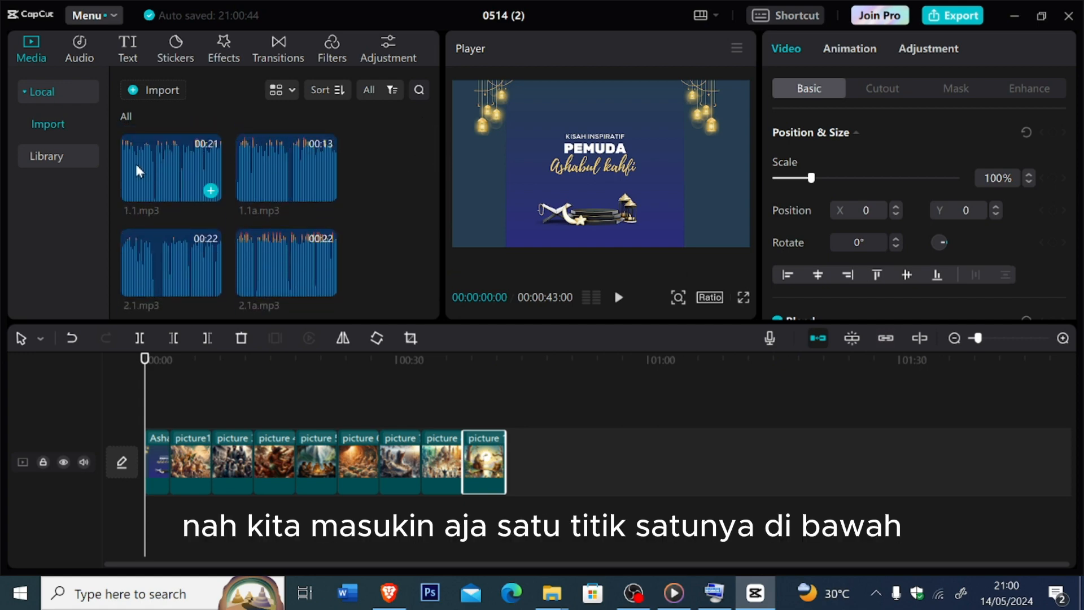
drag(135, 161, 145, 523)
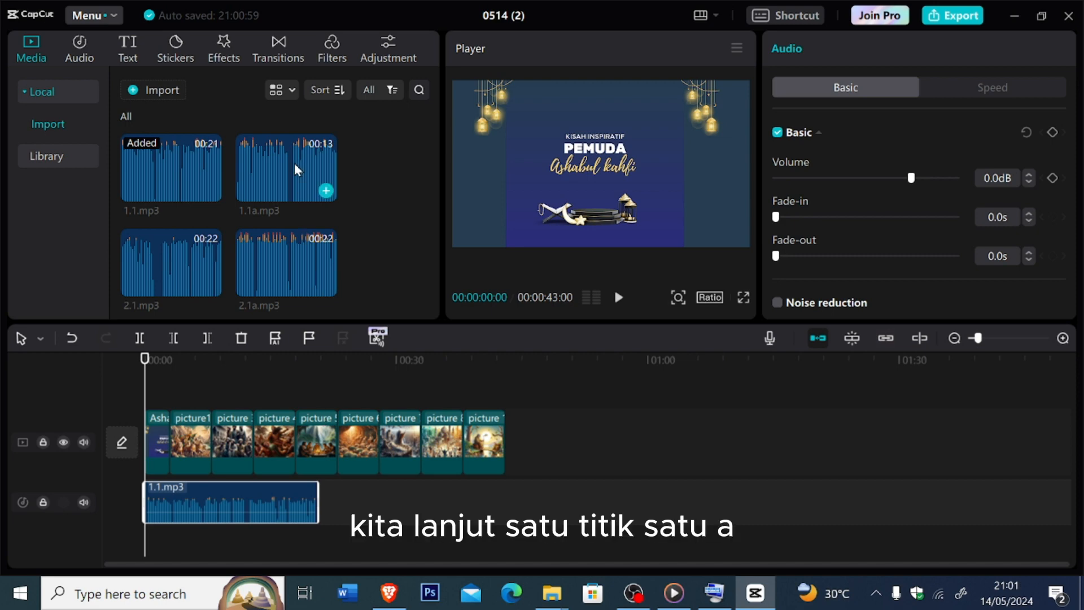
drag(294, 164, 346, 504)
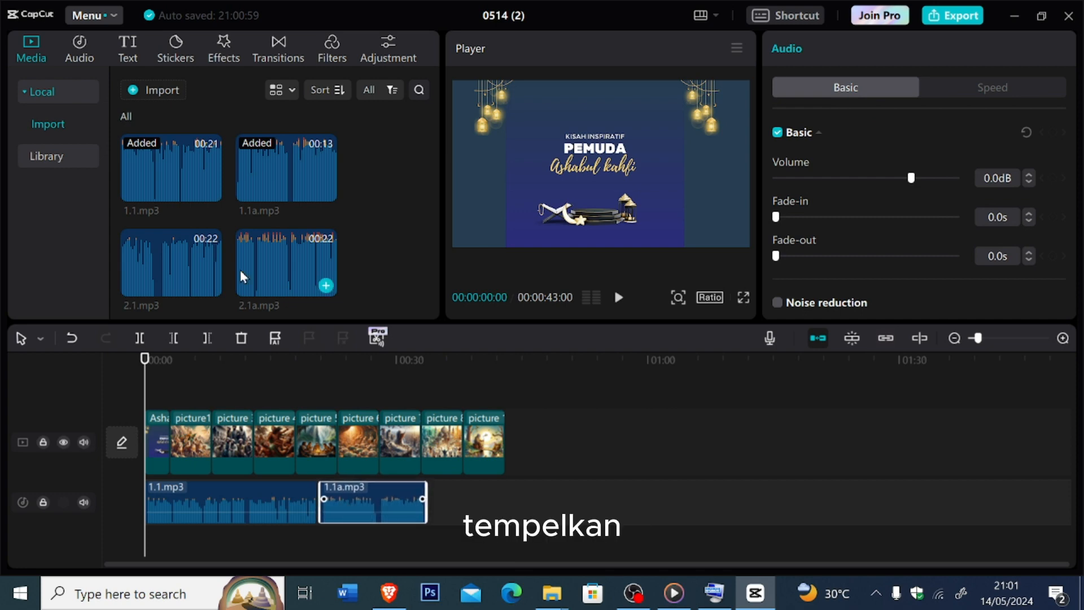
drag(186, 266, 427, 505)
drag(276, 290, 642, 491)
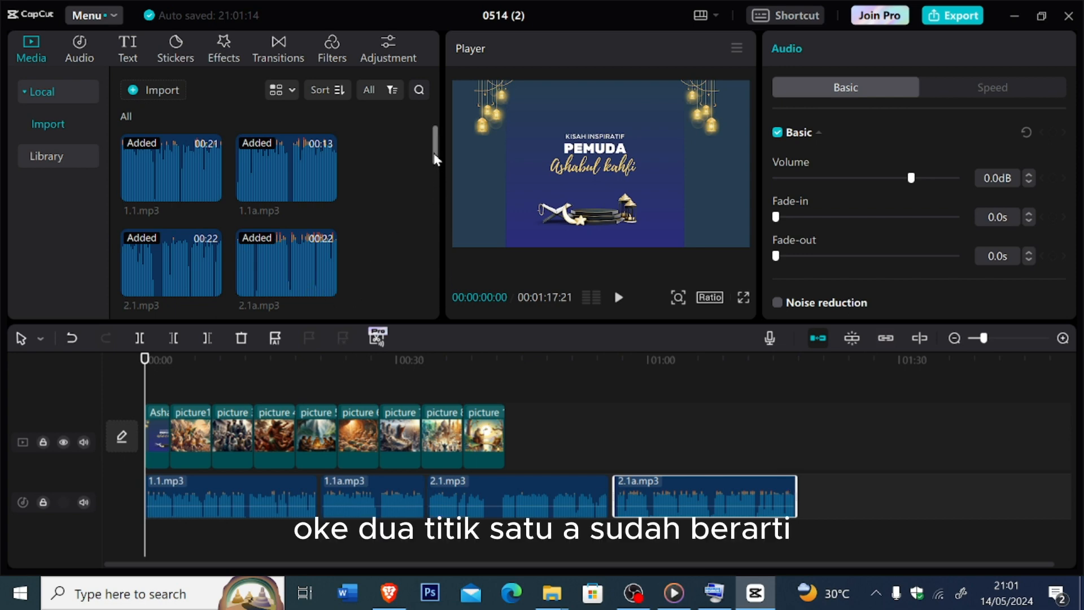
- Append narration clips 3.1.mp3 and 3.1b.mp3 after 2.1a.mp3 on the audio track
drag(432, 151, 429, 182)
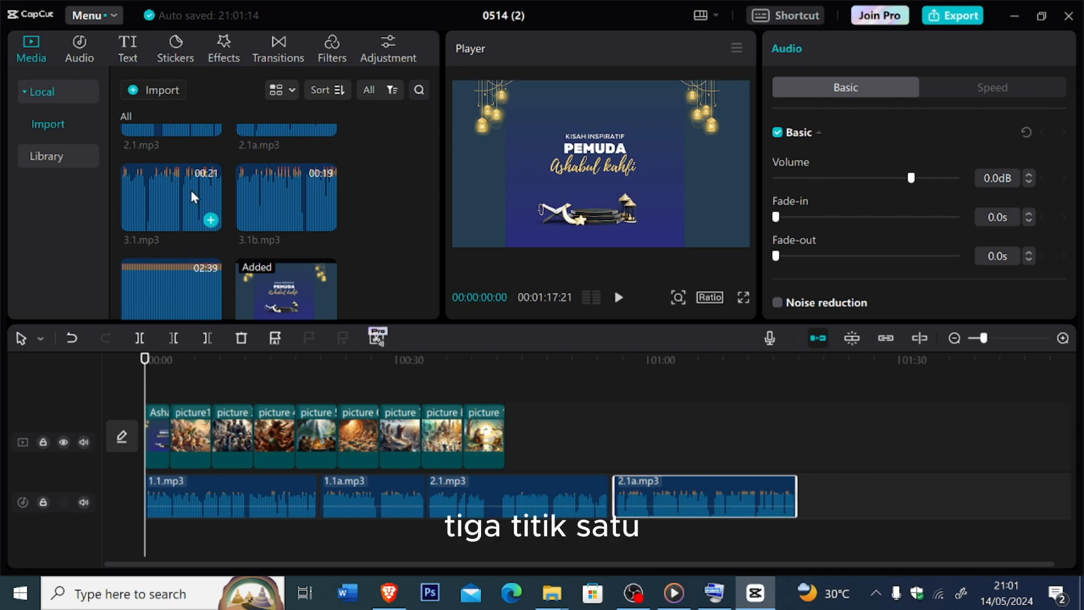
drag(191, 191, 799, 499)
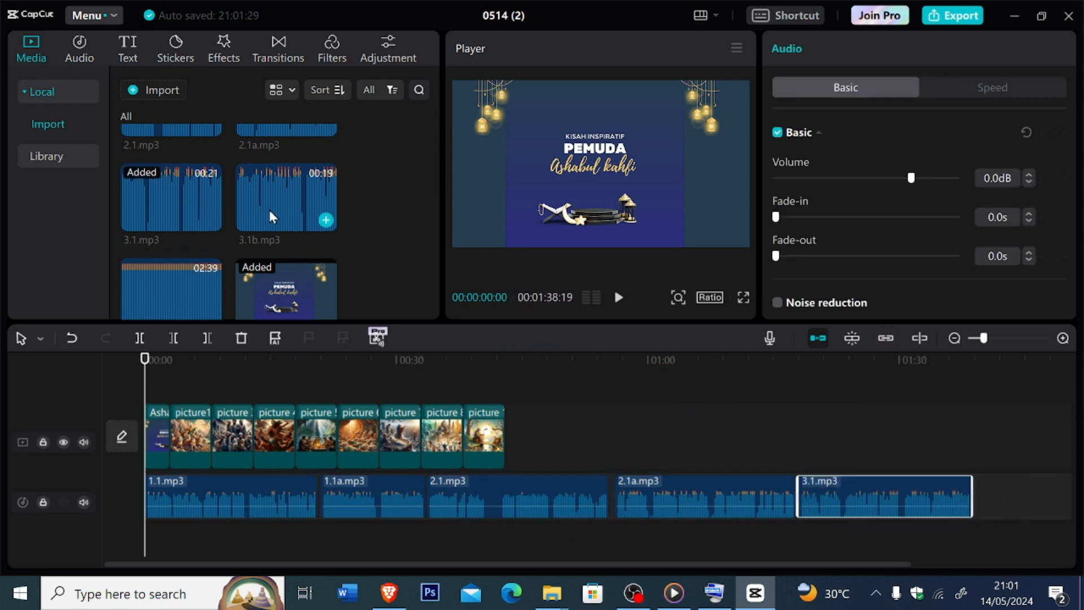
drag(269, 209, 973, 500)
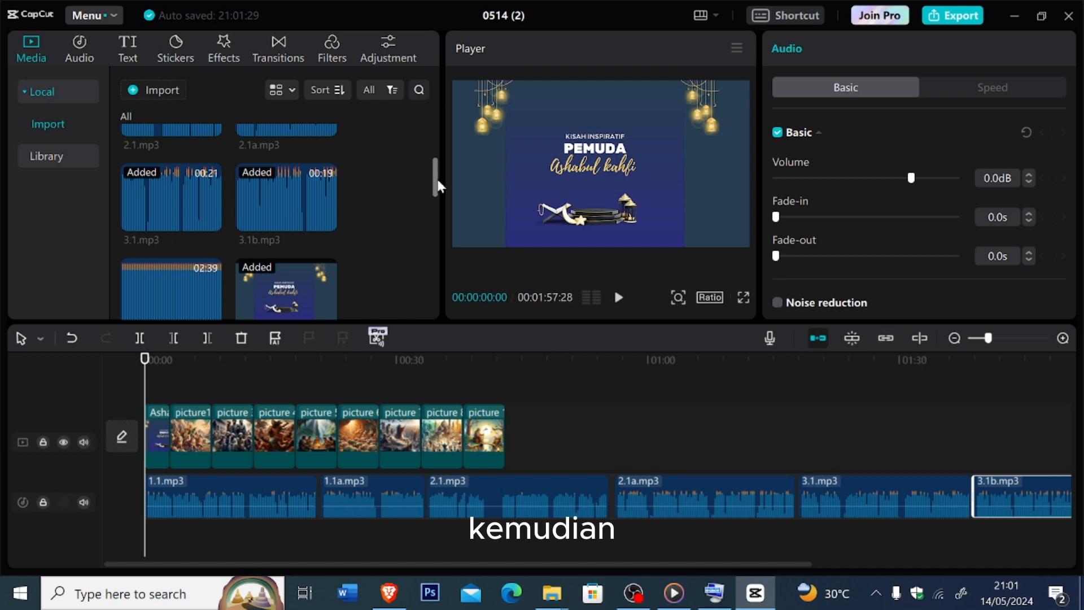
- Check the added narration files in the media list and play the opening of the video with its narration
drag(439, 187, 427, 138)
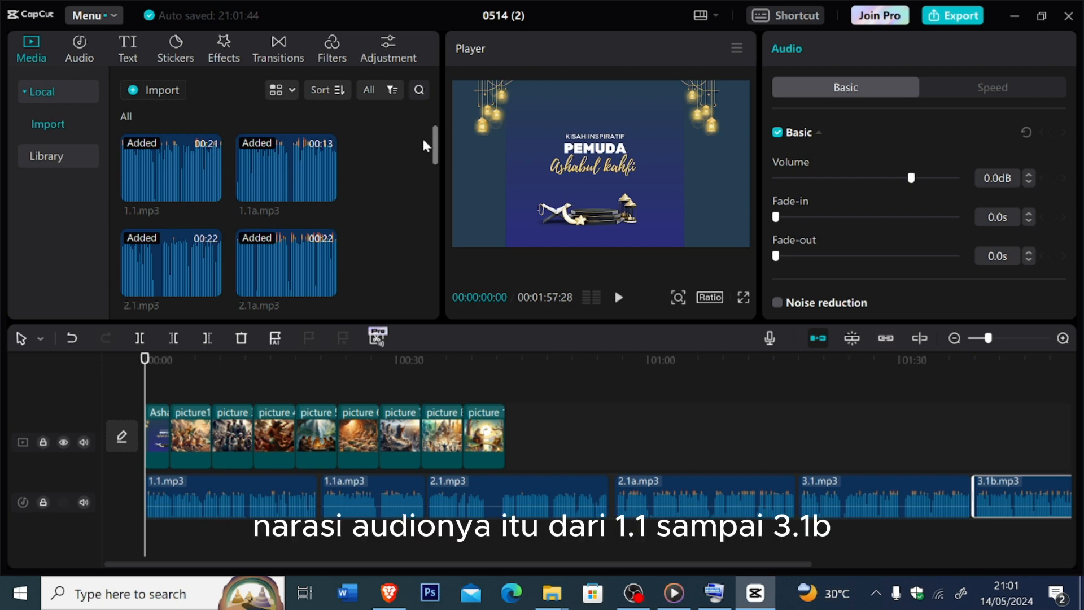
drag(424, 140, 424, 168)
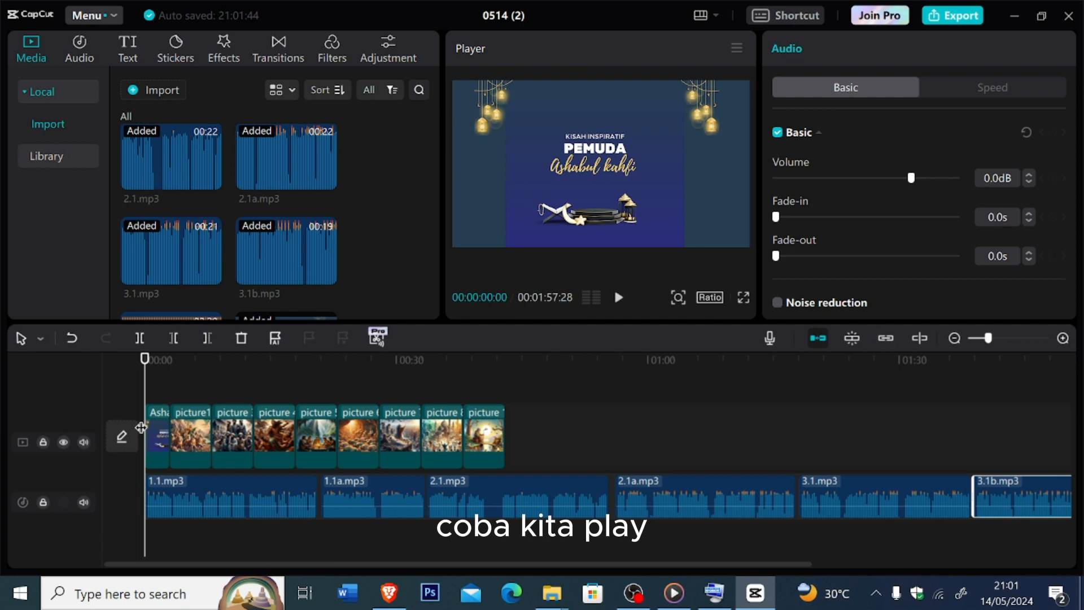
click(625, 302)
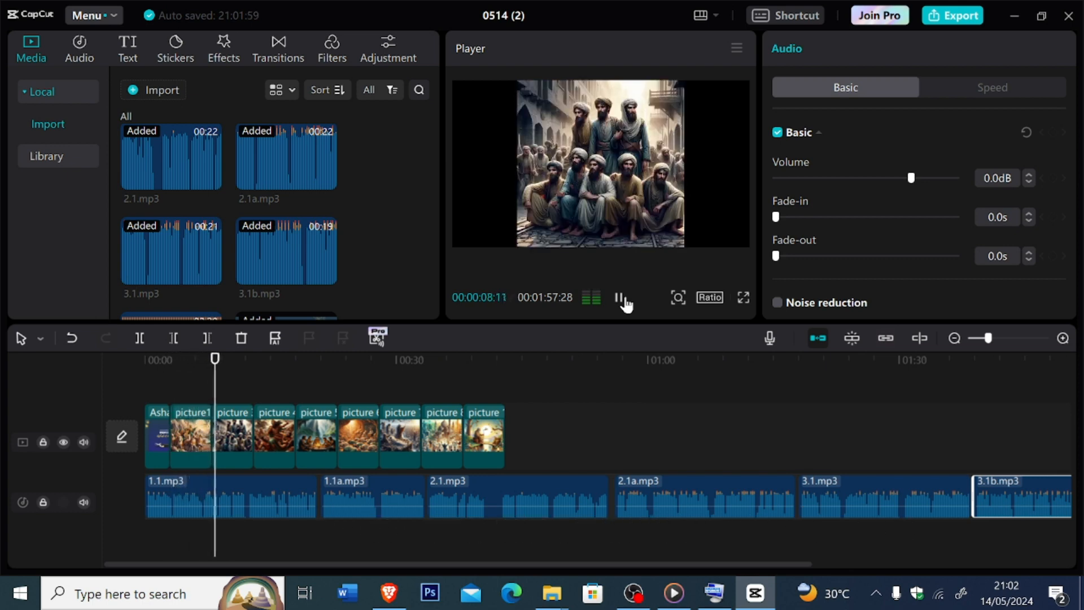
click(624, 300)
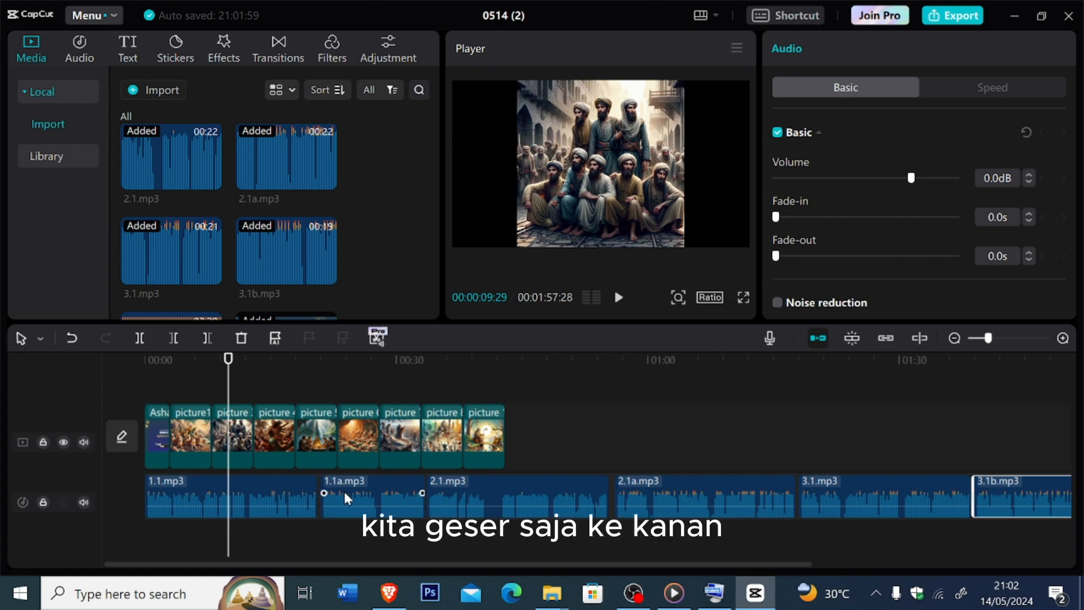
- Move 1.1a.mp3 and 2.1.mp3 later onto a second audio track, start 1.1.mp3 where picture1.jpg begins, and replay from the start
drag(344, 492, 362, 494)
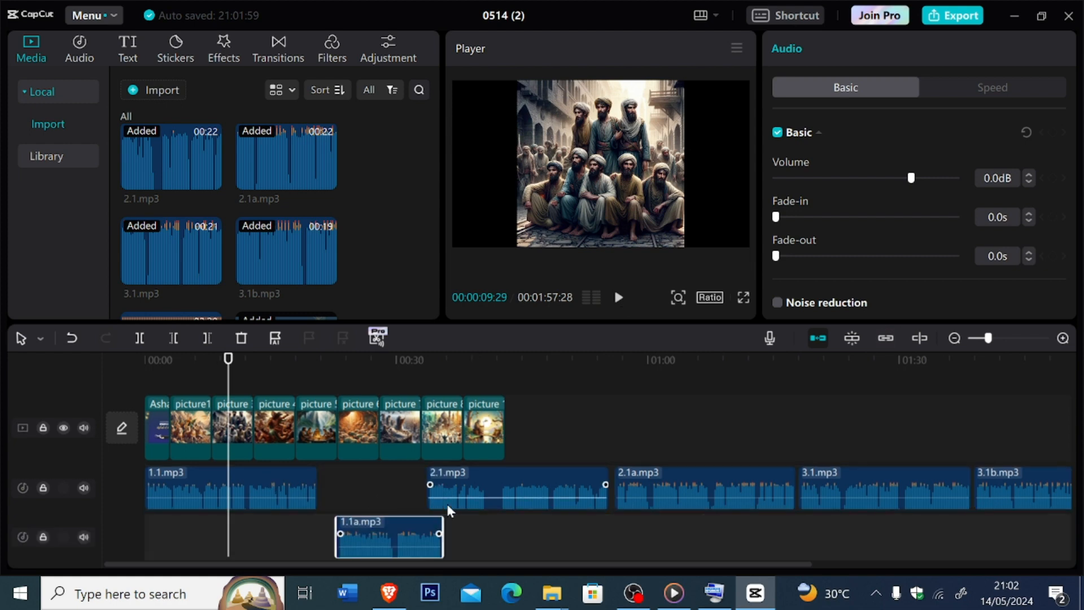
drag(477, 486, 505, 540)
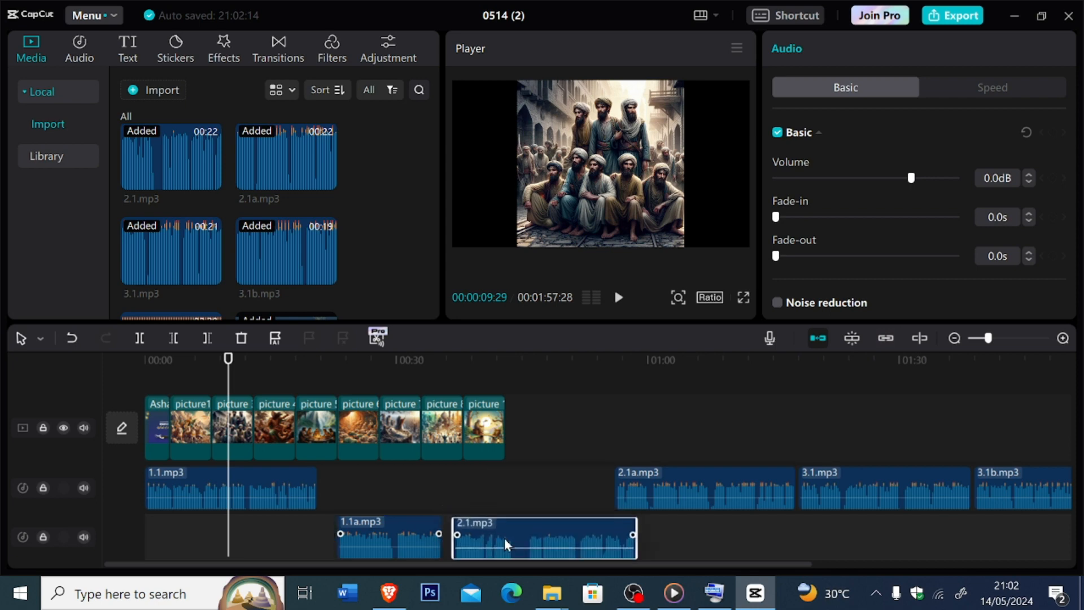
drag(248, 470, 276, 472)
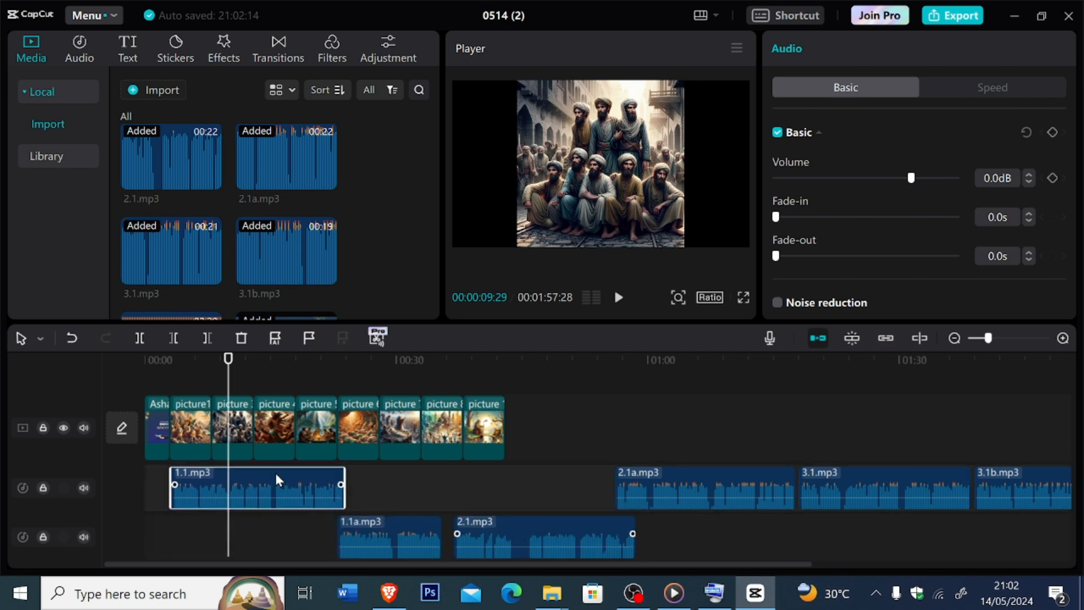
drag(229, 370, 145, 377)
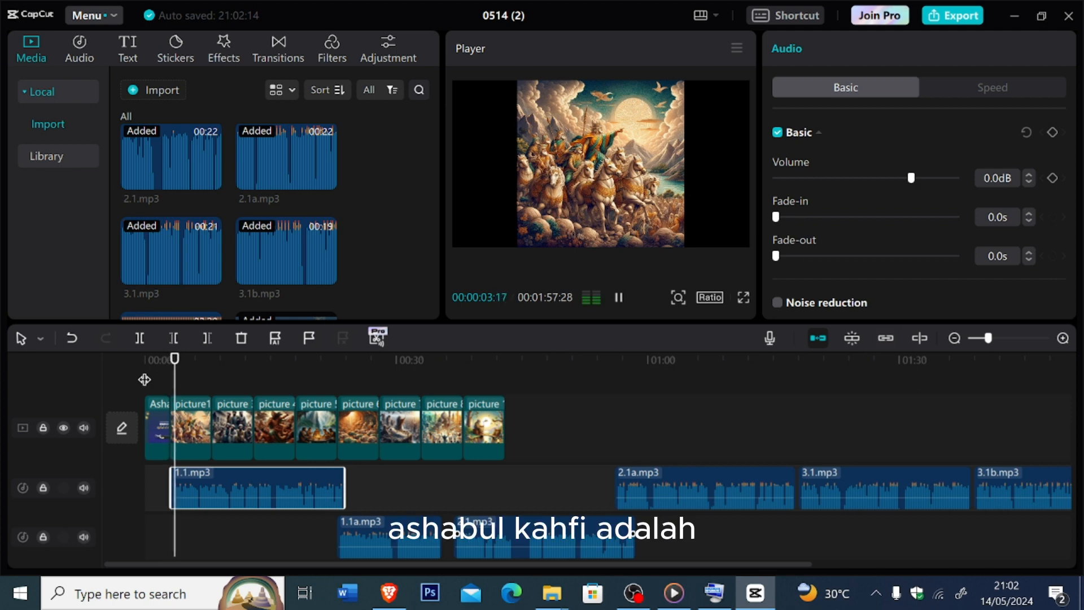
- Extend picture1.jpg to 00:00:20:15 so it ends with narration 1.1.mp3, and play the section back
key(space)
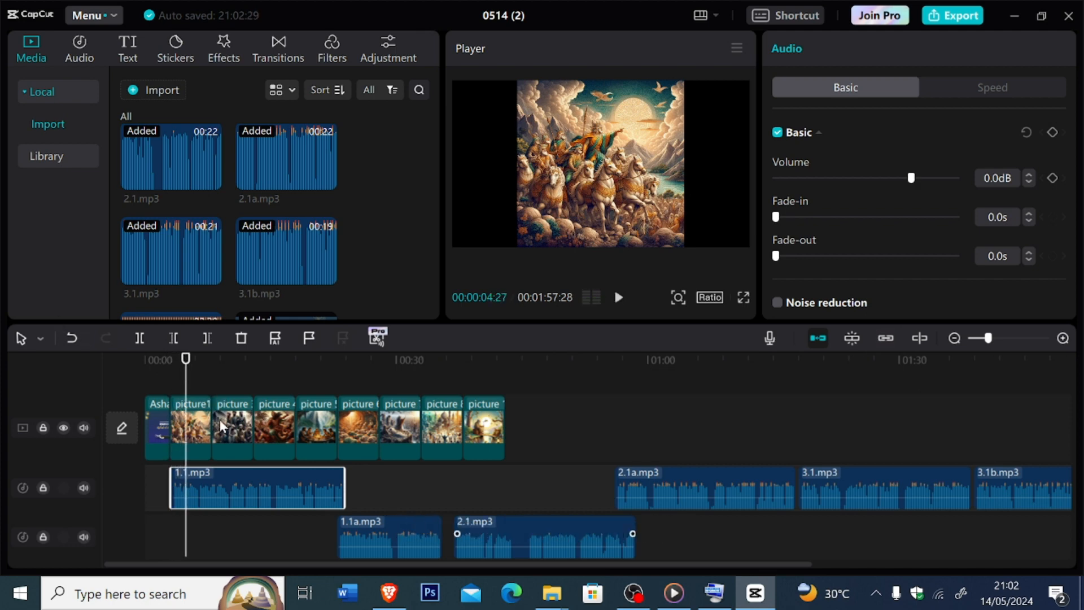
drag(210, 417, 340, 442)
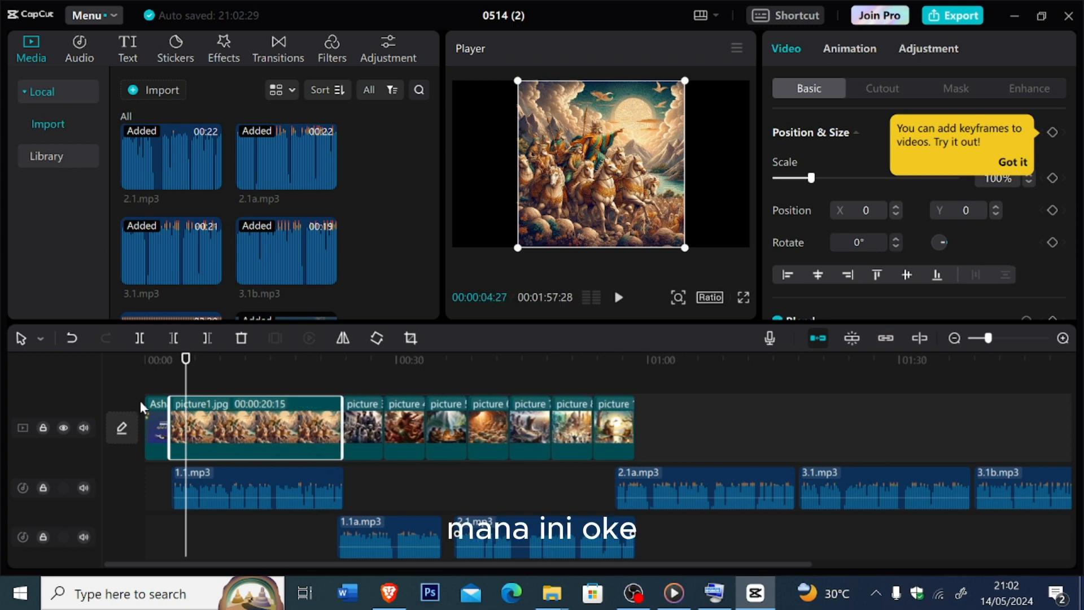
drag(187, 385, 166, 392)
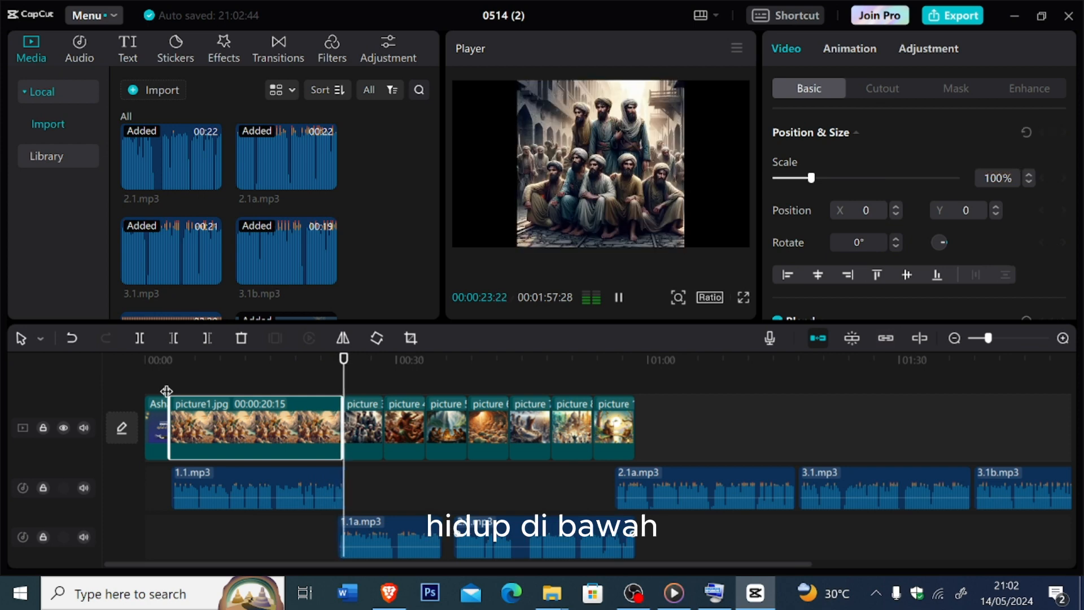
key(space)
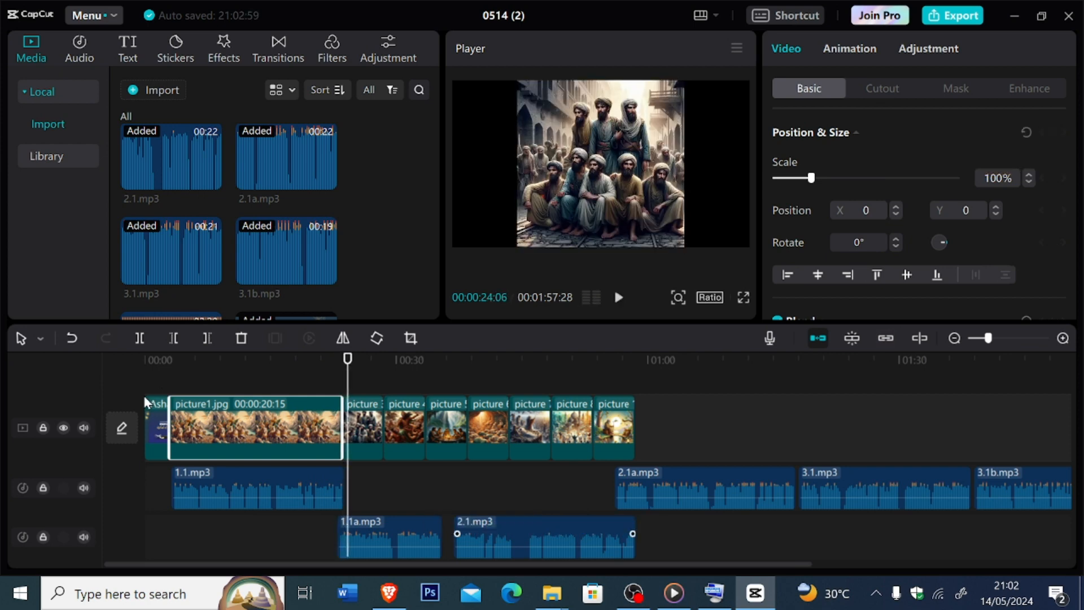
- Extend picture 3.jpg to 00:00:22:16, move 1.1a.mp3 onto the first audio track after 1.1.mp3, and replay the join
click(385, 419)
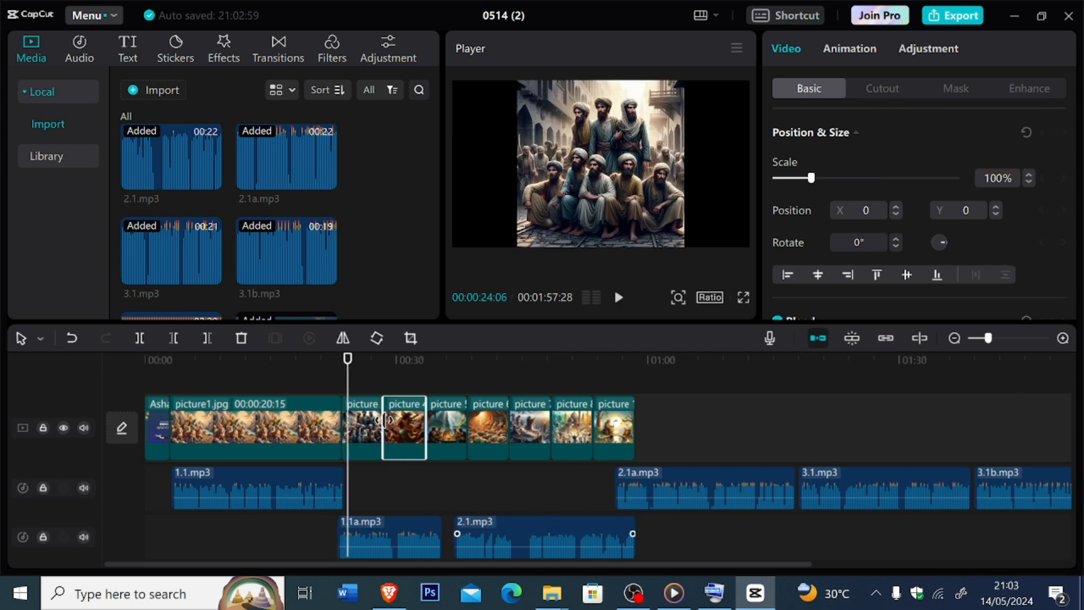
click(371, 426)
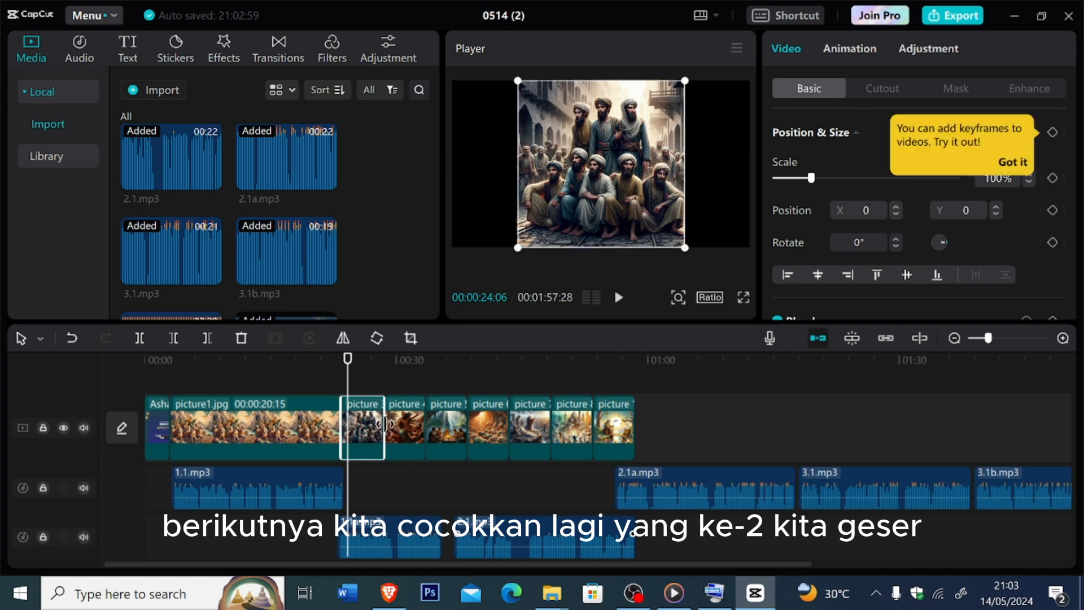
drag(383, 423, 520, 435)
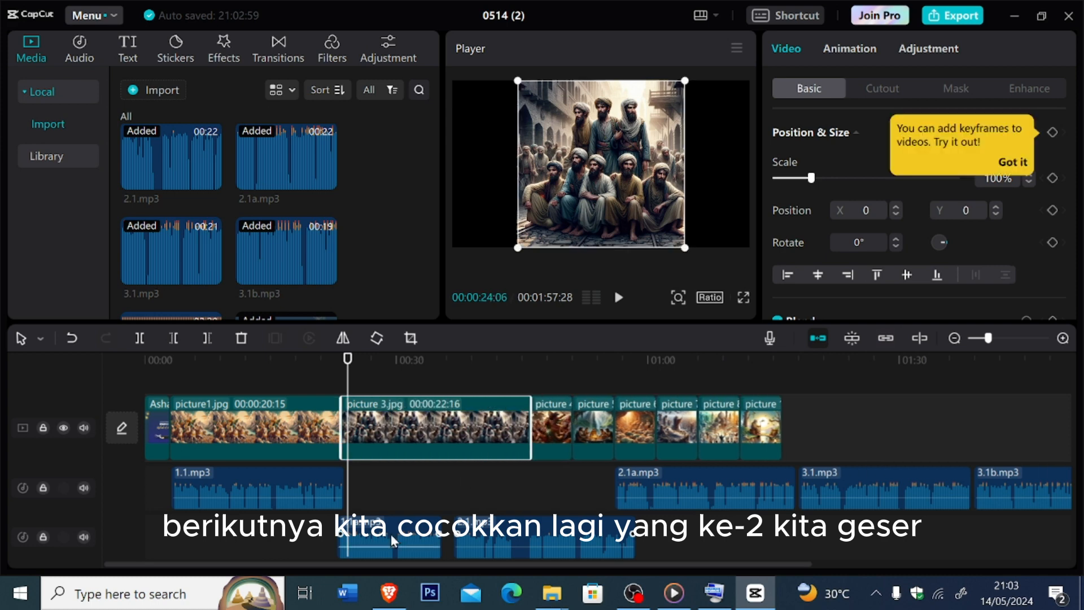
drag(391, 534, 400, 487)
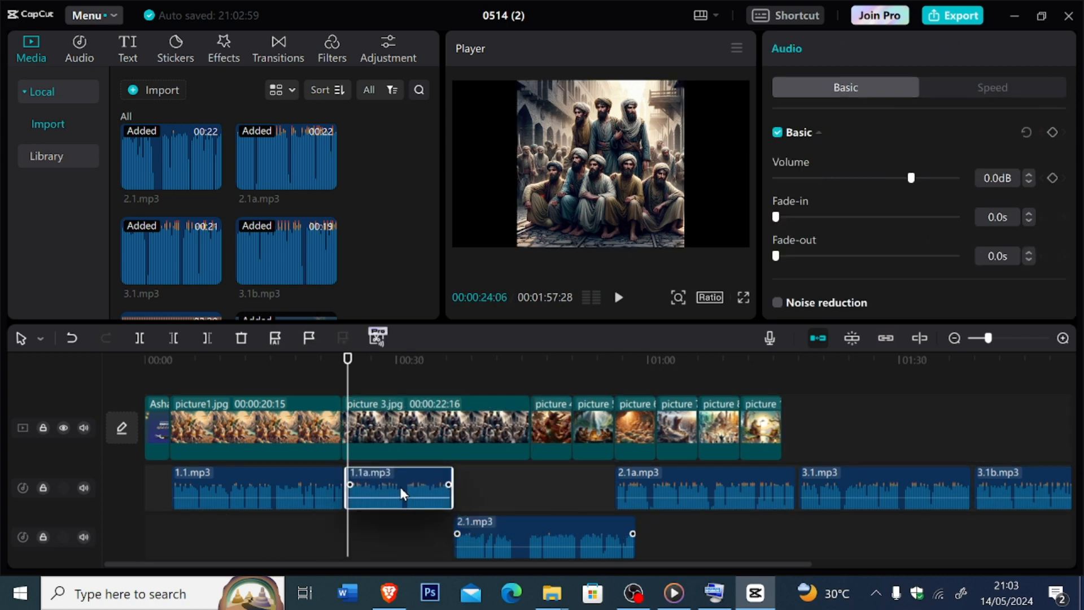
click(341, 365)
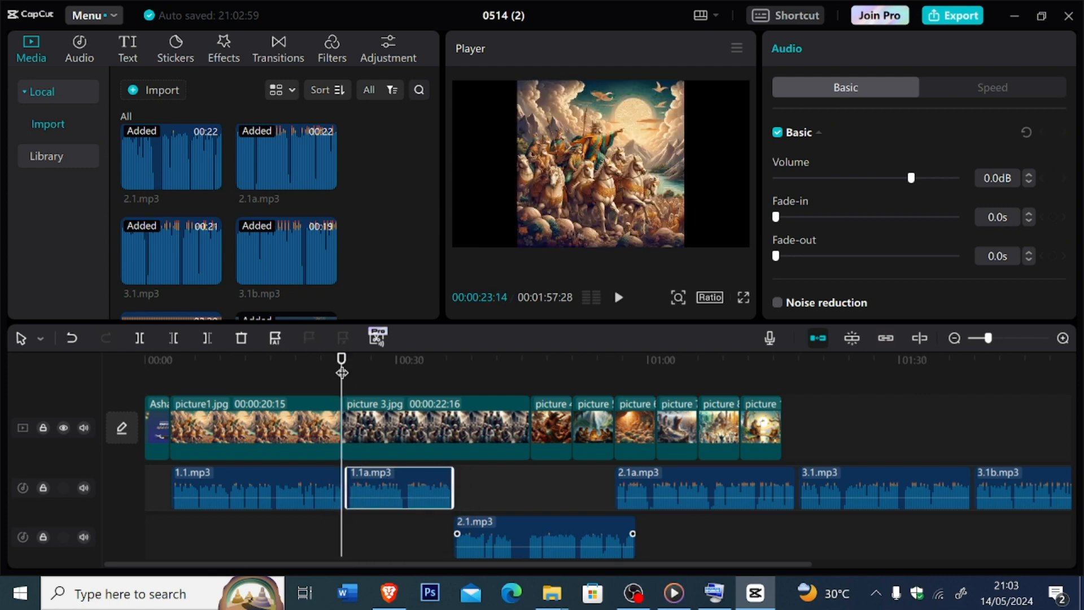
key(space)
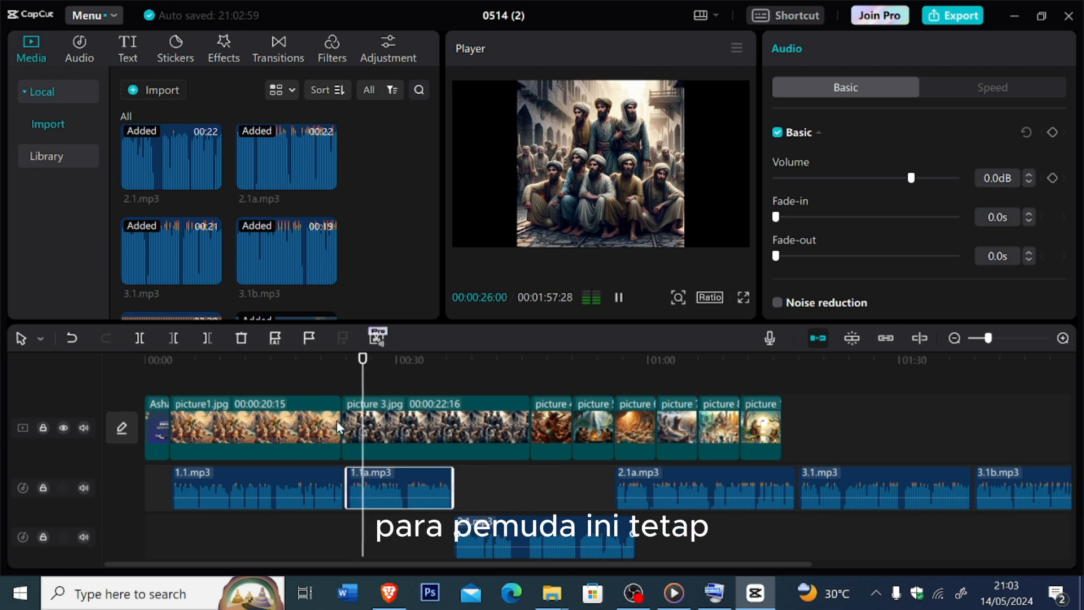
- Extend picture1.jpg to 00:00:20:25, align the start of 1.1a.mp3 with picture 3.jpg, and replay the transition
drag(341, 420, 329, 390)
key(space)
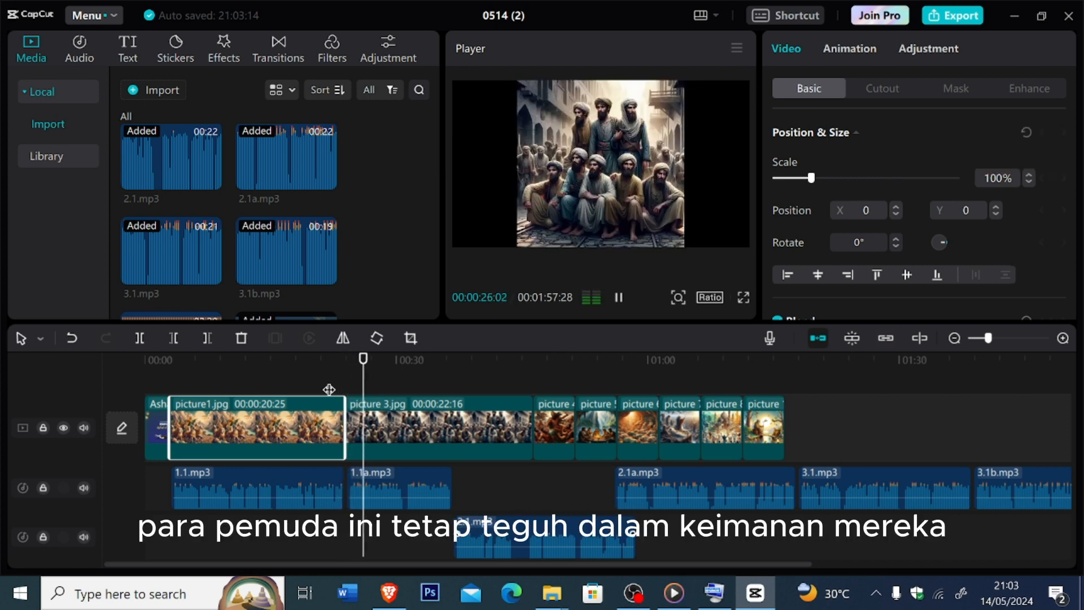
click(416, 470)
drag(416, 470, 369, 477)
drag(389, 389, 338, 390)
key(space)
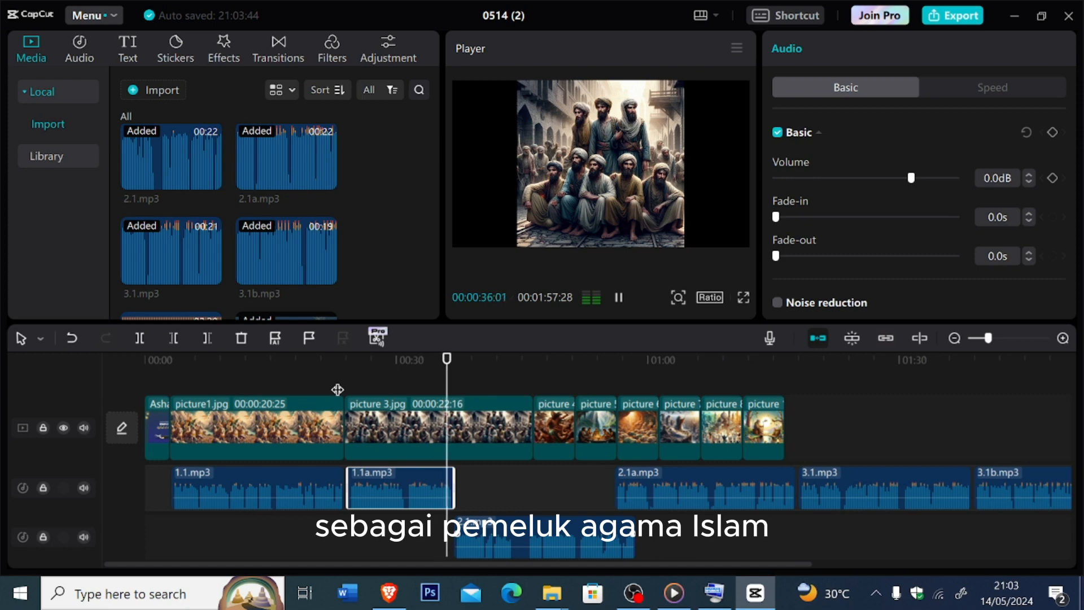
- Shorten picture 3.jpg so it ends together with narration 1.1a.mp3
key(space)
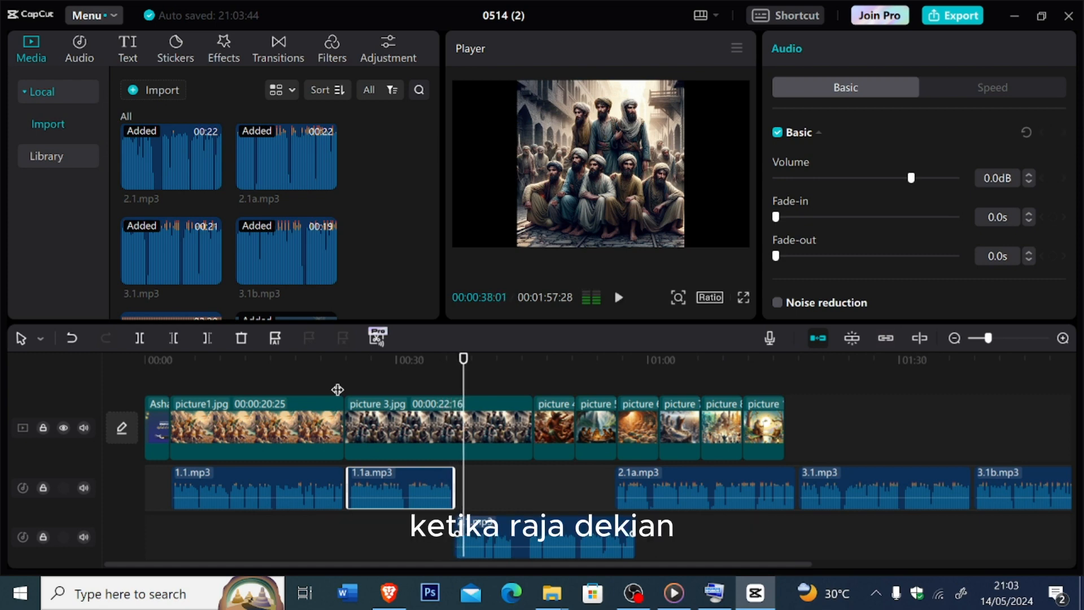
click(535, 433)
click(507, 439)
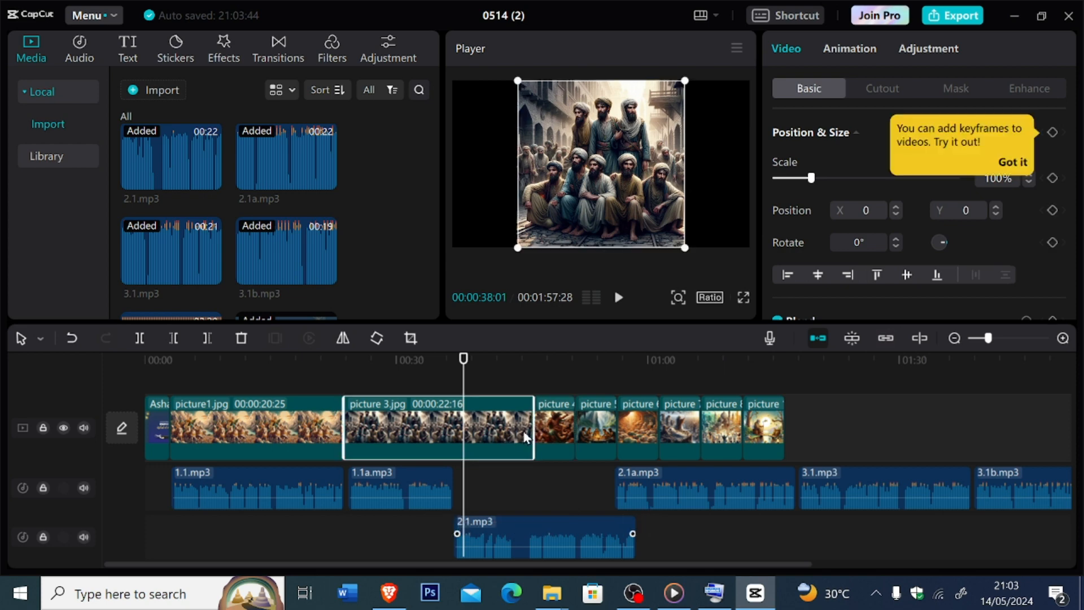
drag(532, 429, 452, 412)
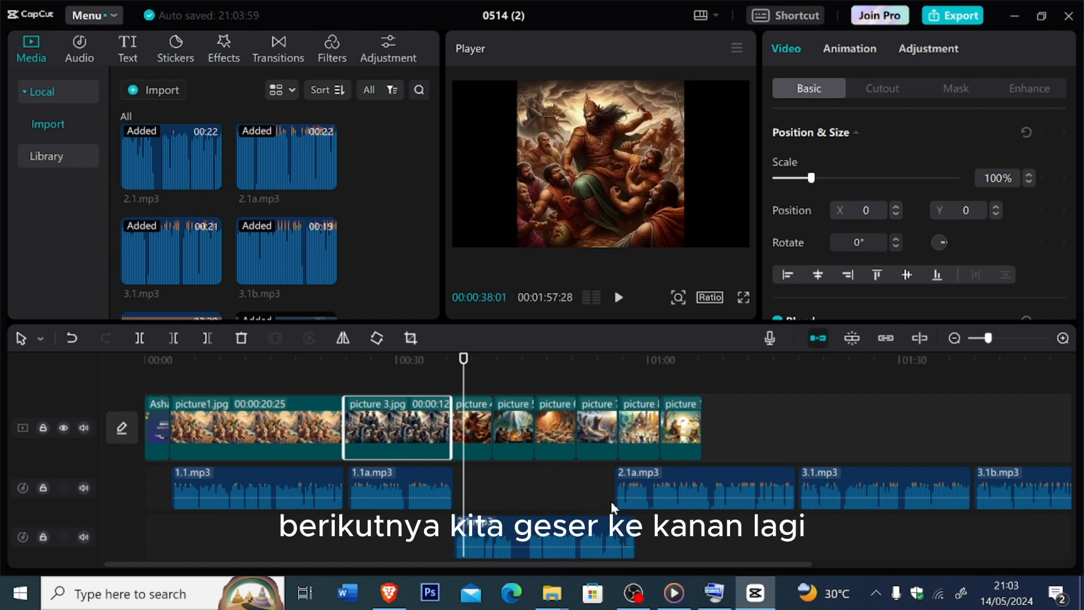
- Move 2.1a.mp3 and 3.1.mp3 onto the second audio track, one after another behind 2.1.mp3
drag(703, 470, 733, 528)
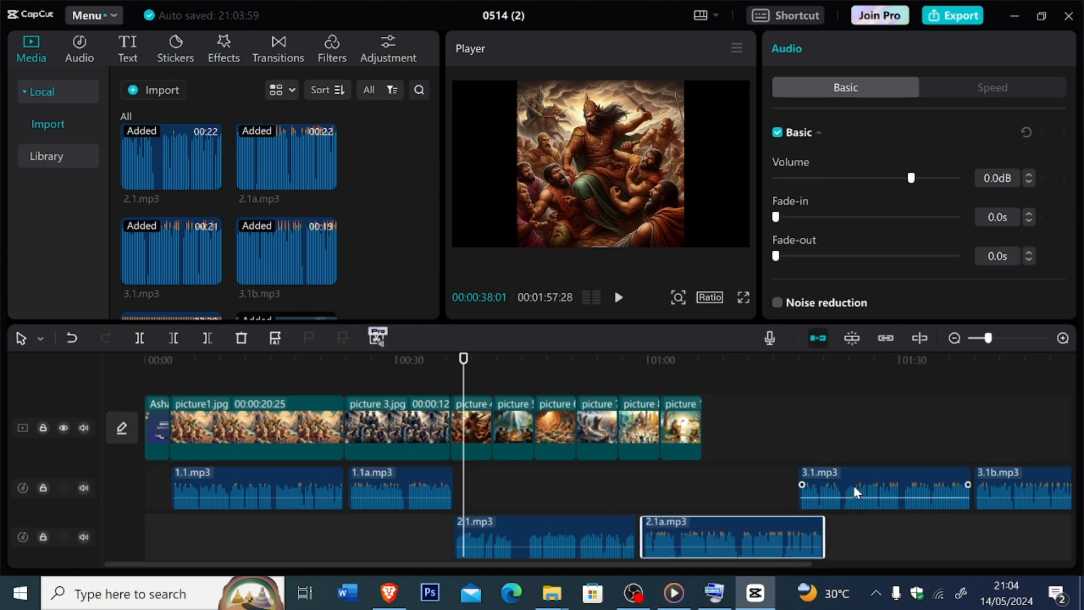
drag(853, 486, 885, 544)
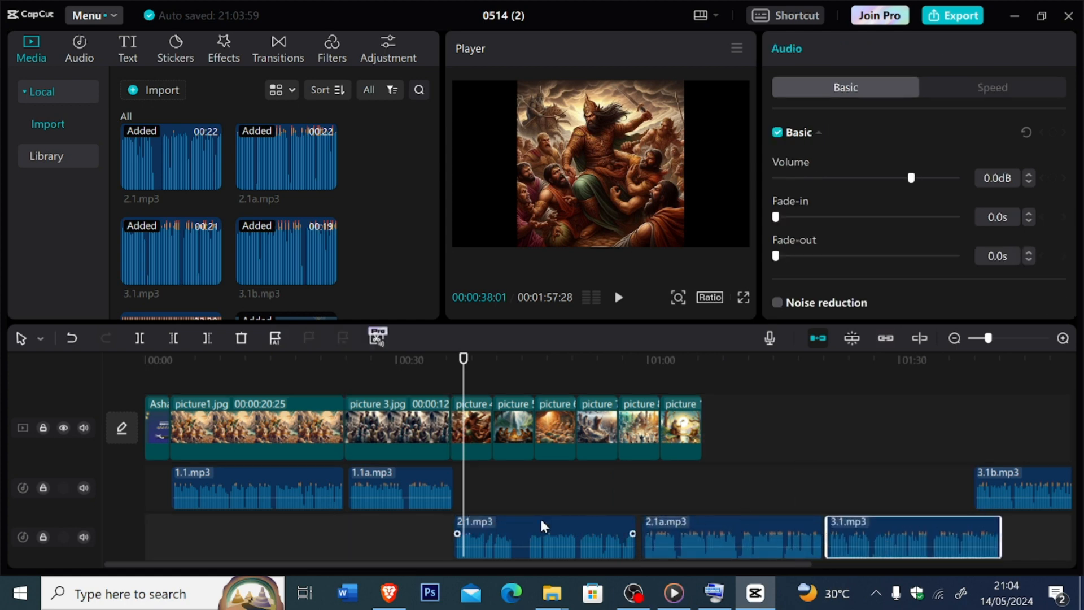
- Extend picture 4.jpg to 00:00:23:14, move 2.1.mp3 onto the first audio track after 1.1a.mp3, and play the section back
drag(489, 419, 643, 430)
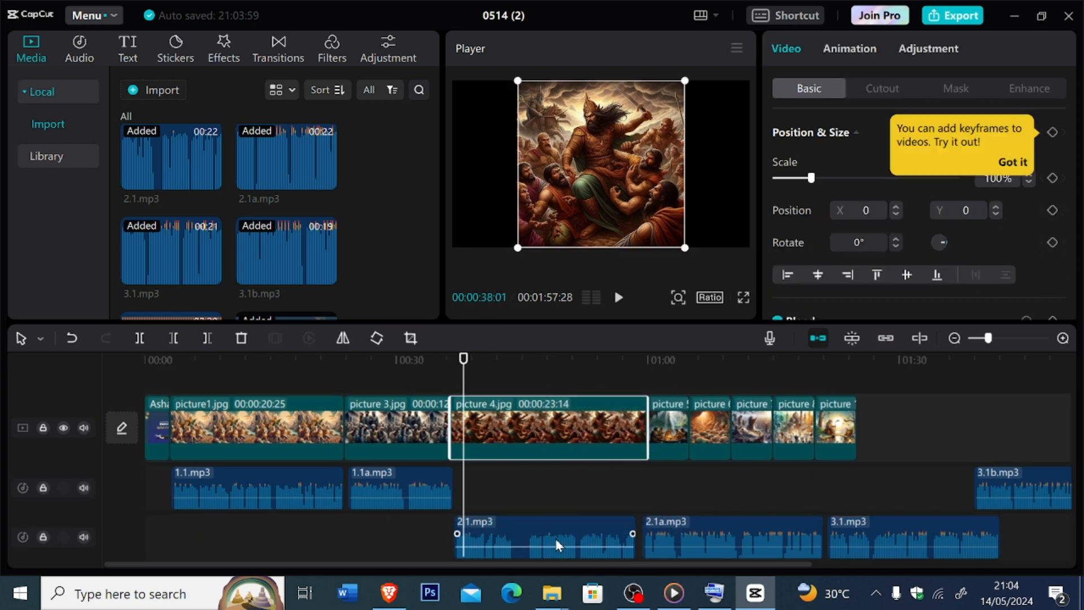
drag(558, 545, 562, 497)
drag(465, 375, 442, 380)
click(619, 309)
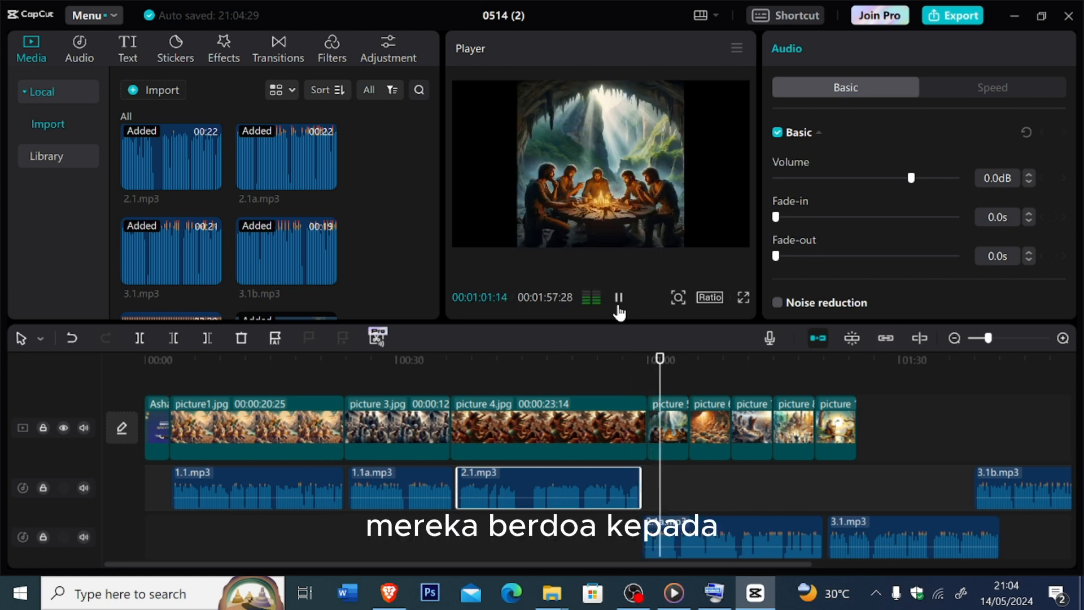
click(618, 307)
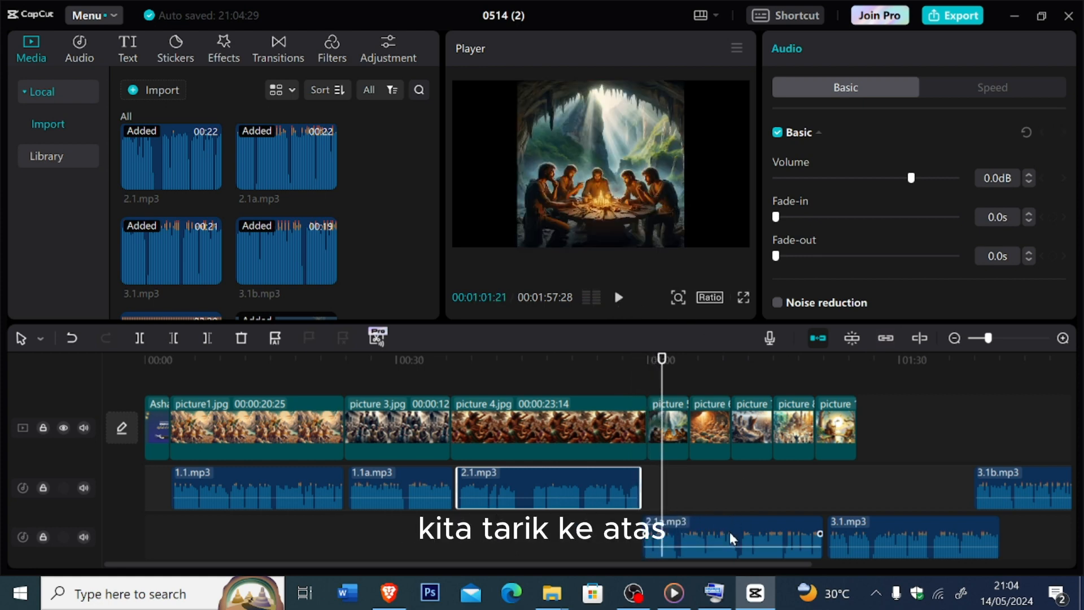
- Move 2.1a.mp3 onto the first audio track after 2.1.mp3 and trim picture 4.jpg to 00:00:20:15 while replaying the join
drag(733, 539, 733, 492)
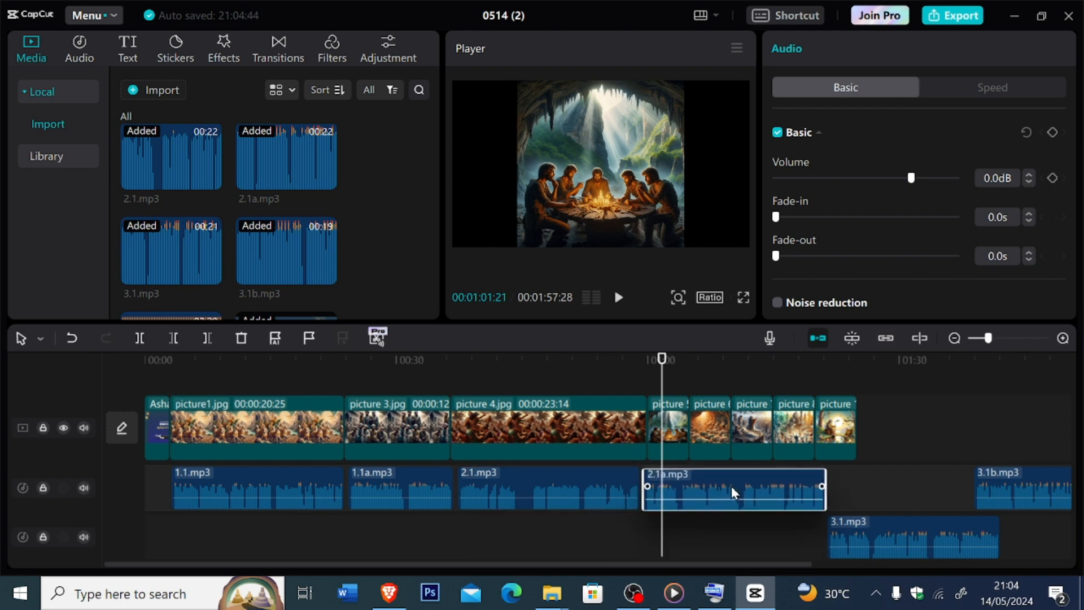
drag(663, 375, 604, 385)
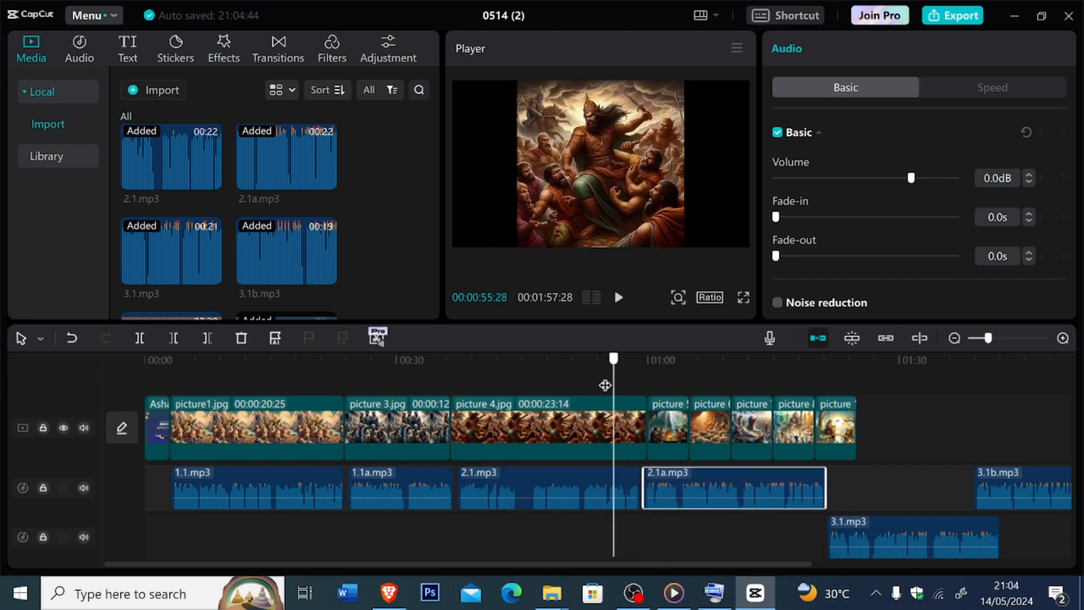
key(space)
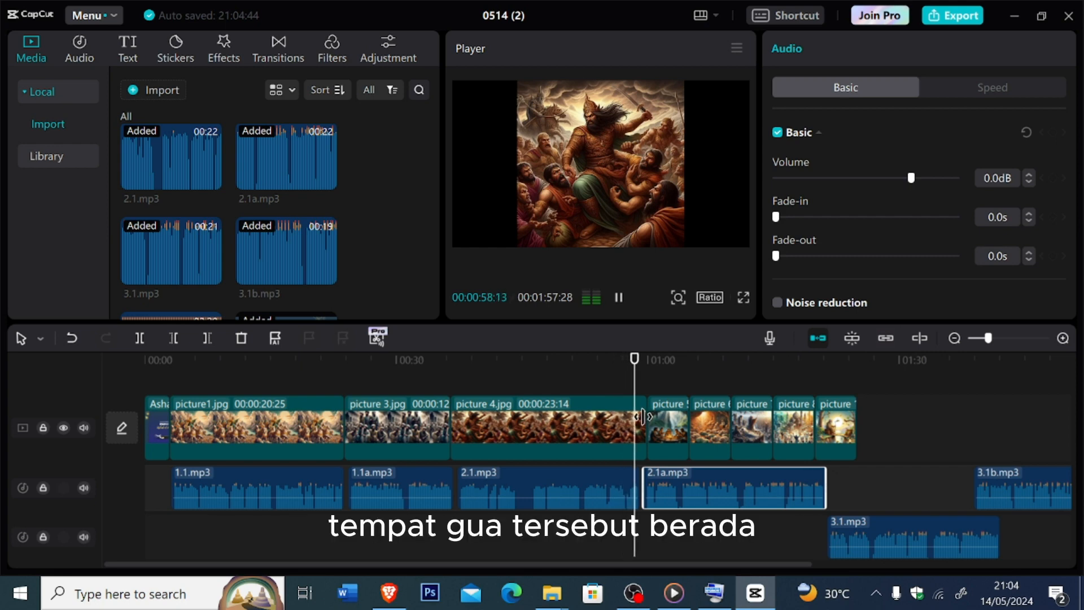
drag(643, 417, 618, 417)
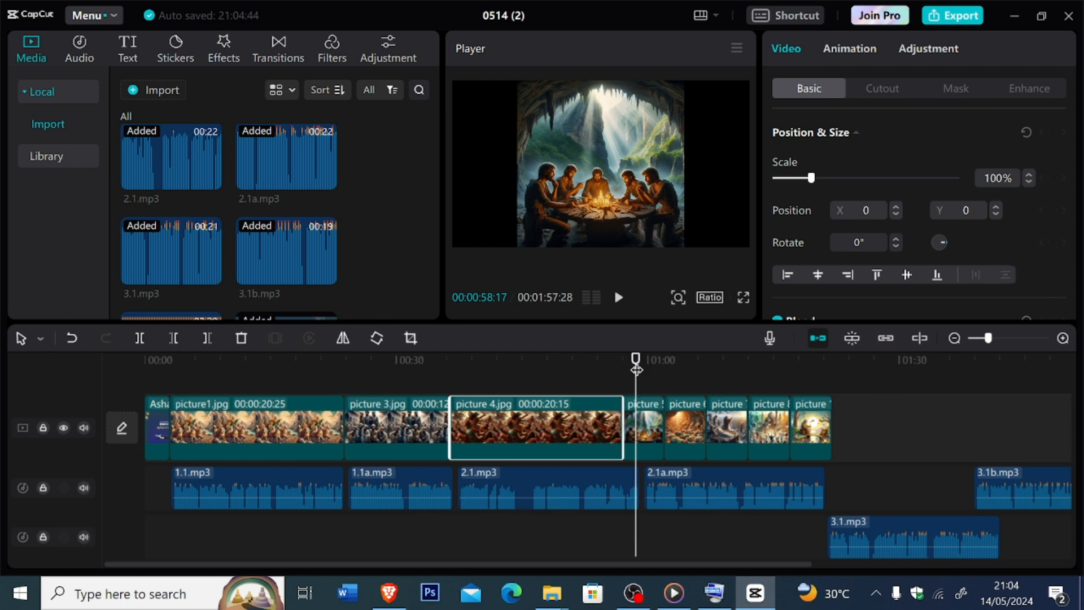
- Replay the end of 2.1.mp3 and extend picture 4.jpg to 00:00:22:17 so it matches the narration
drag(636, 370, 592, 379)
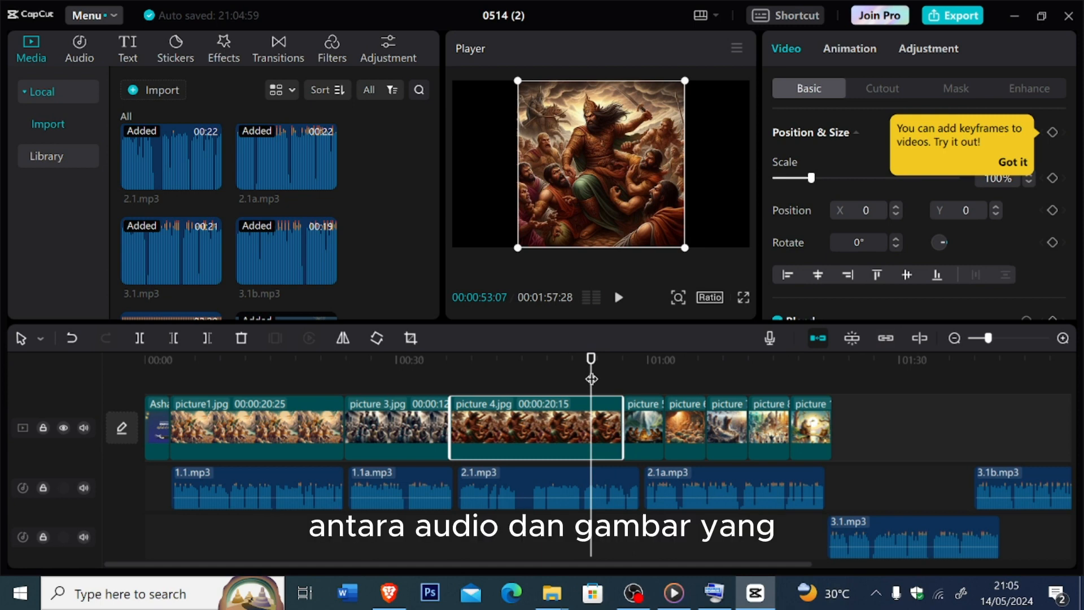
key(space)
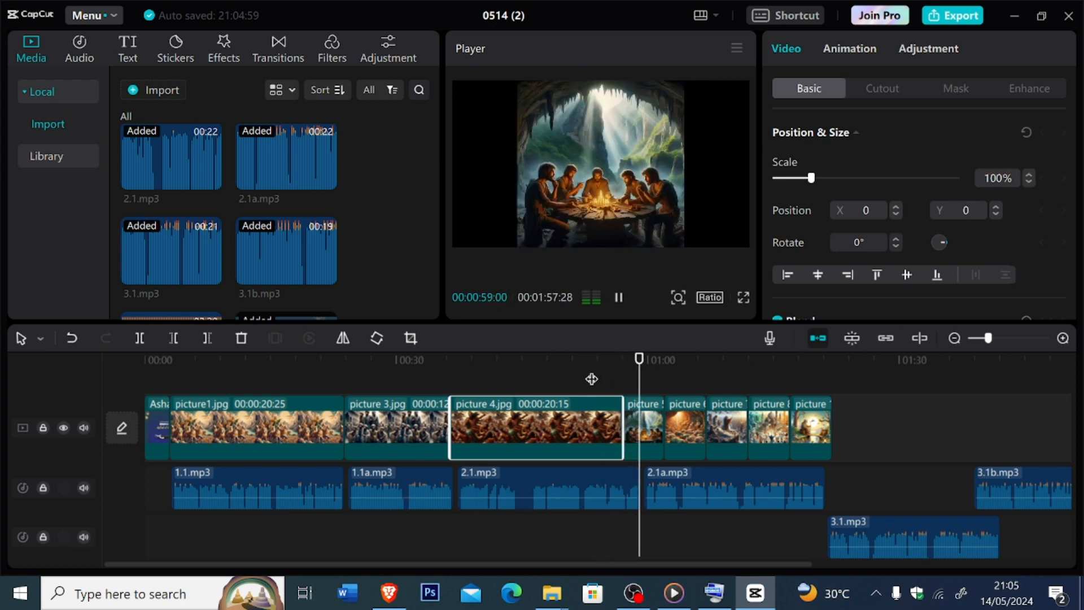
drag(622, 411, 641, 411)
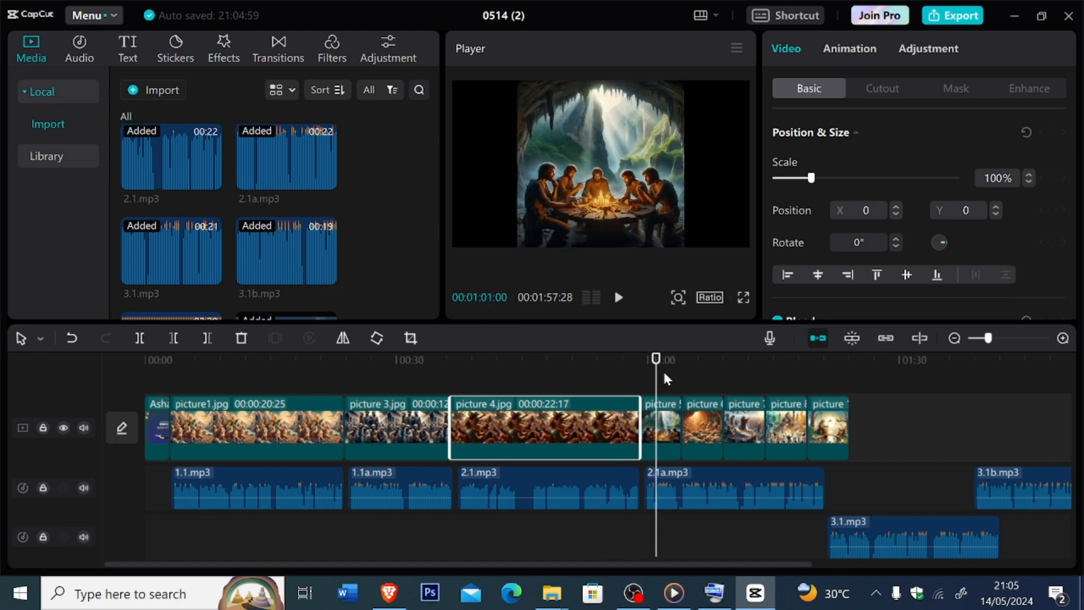
click(665, 375)
drag(665, 376, 629, 383)
key(space)
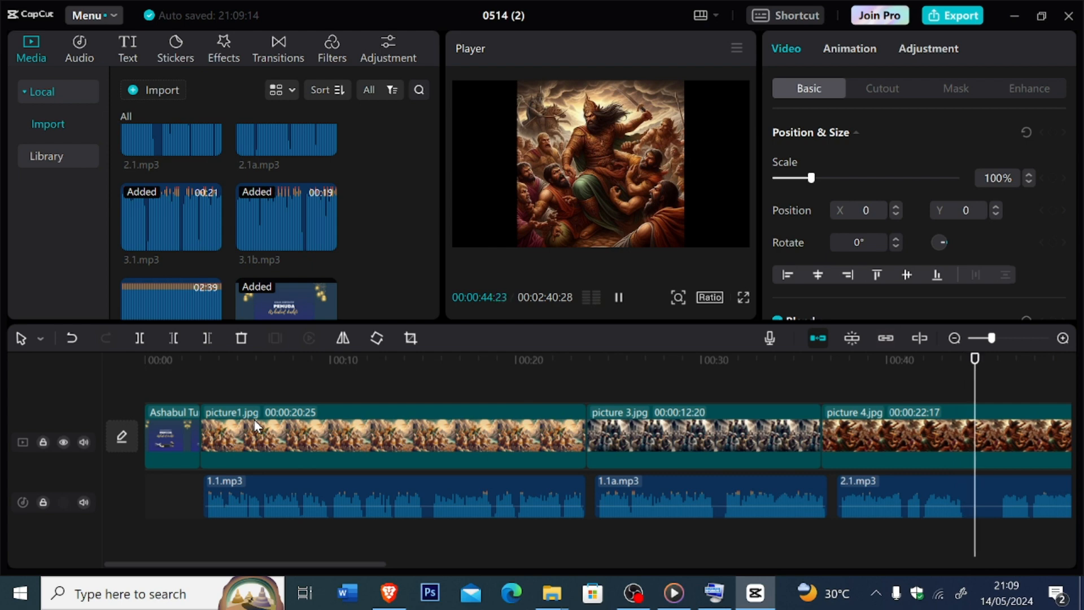
- Delete the extra 3.1b.mp3 clip that lies beyond the last picture on the audio track
click(981, 340)
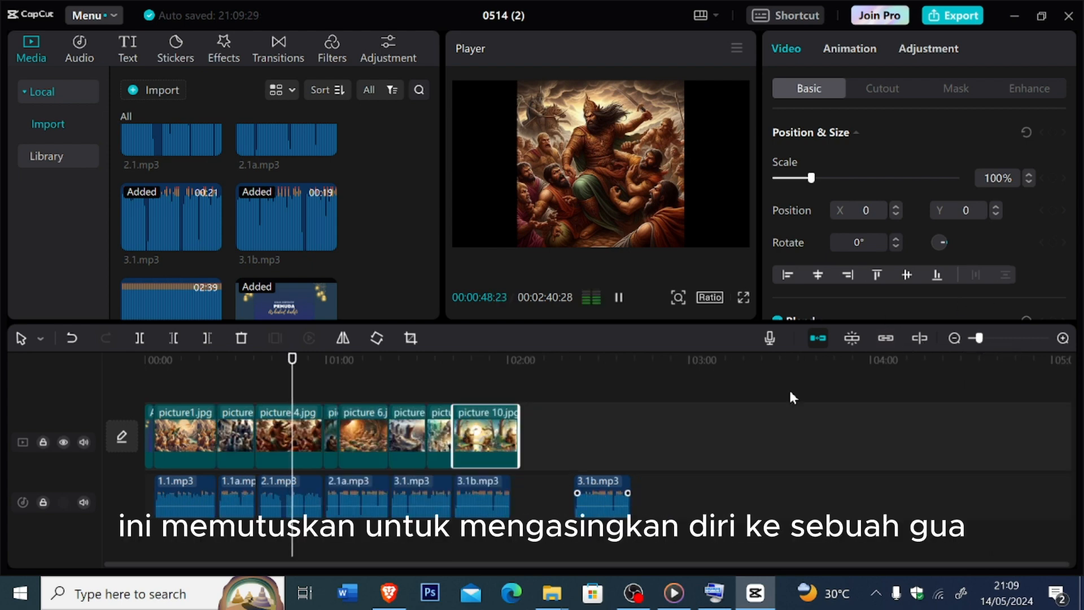
click(601, 483)
key(Delete)
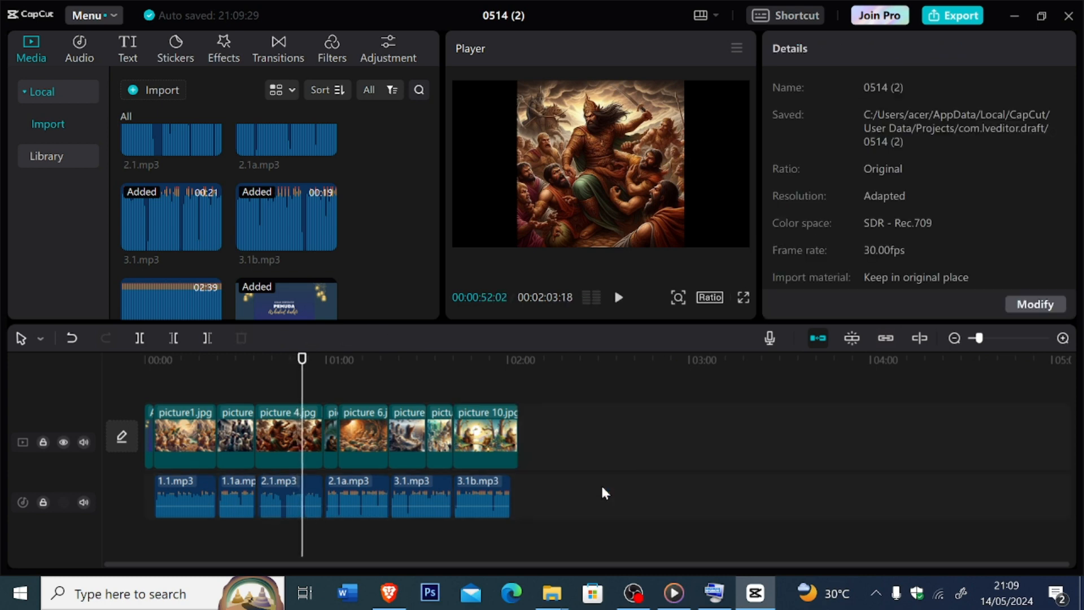
- Play the remaining pictures and narration through to picture 10.jpg, and return to the start of the timeline
key(space)
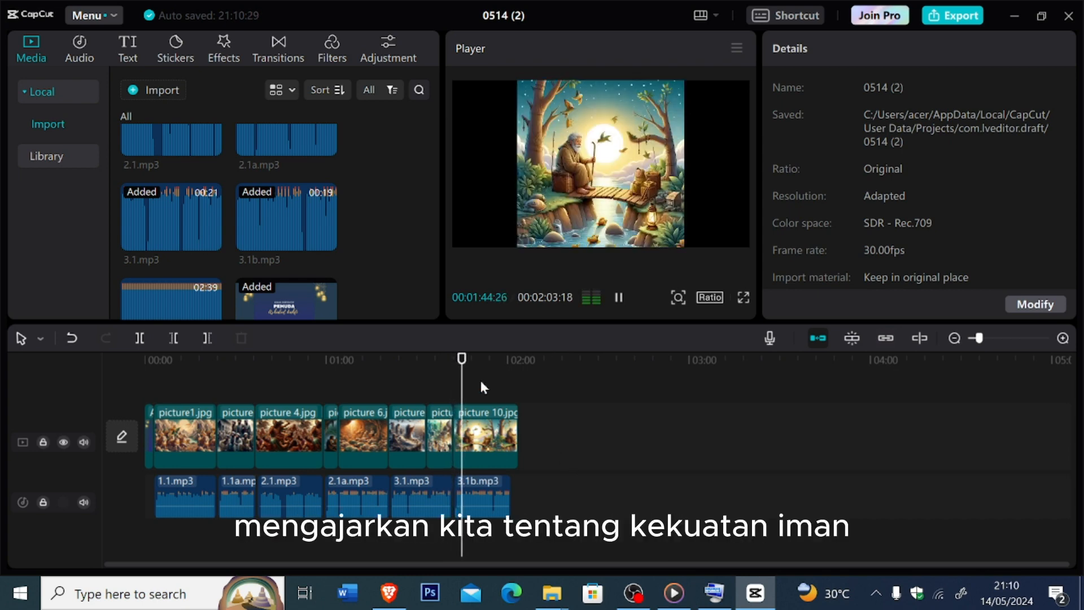
drag(463, 377, 144, 379)
key(space)
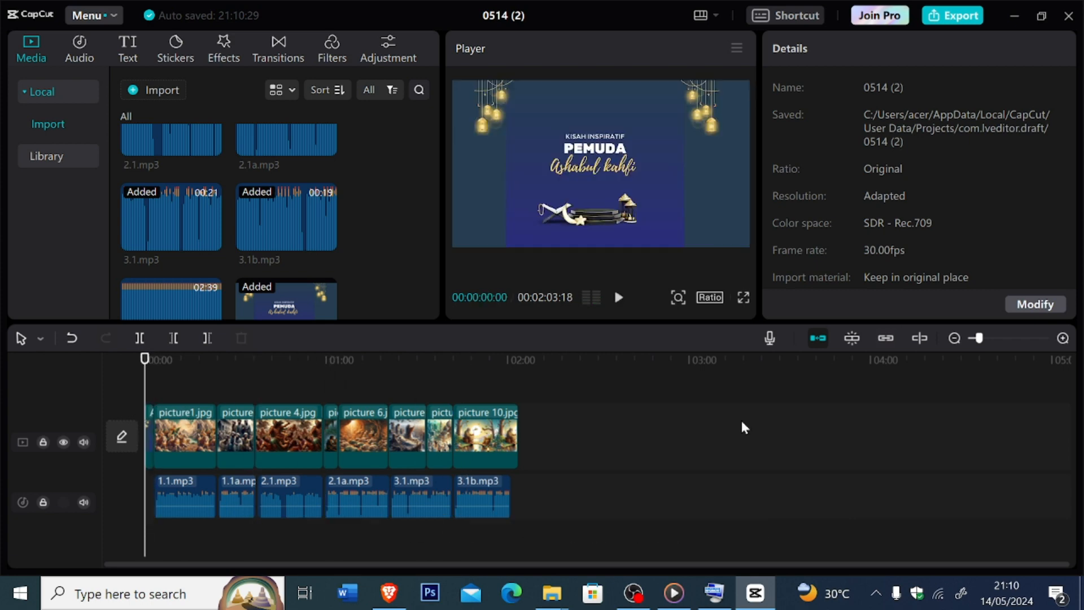
- Place 4-islamic-background-sounds-no-copyright-music-126058.mp3 on a second audio track below the narration, starting at the opening
drag(974, 339, 985, 346)
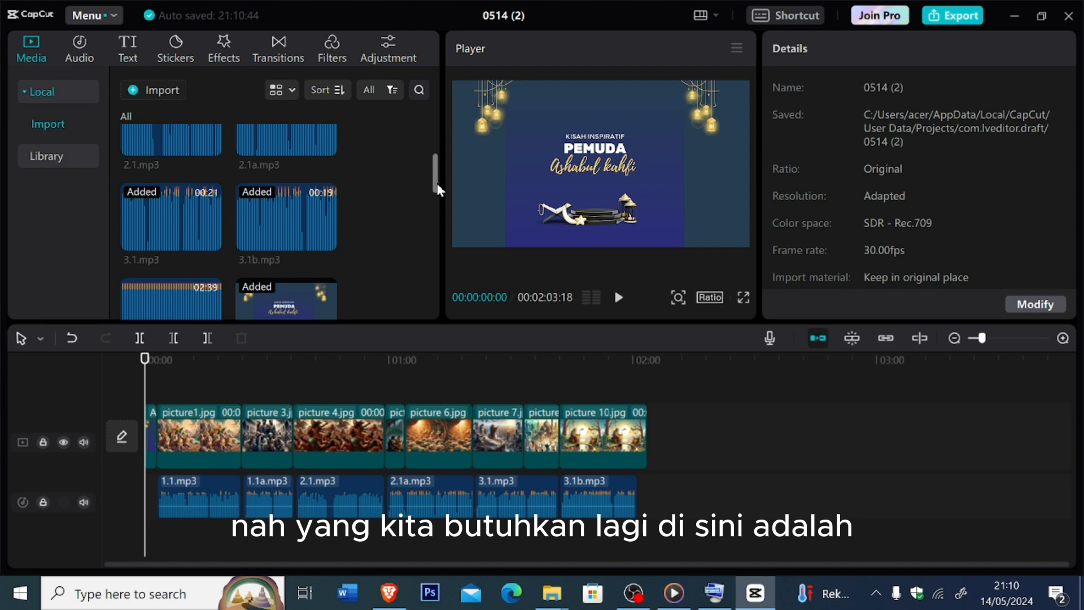
drag(438, 190, 439, 215)
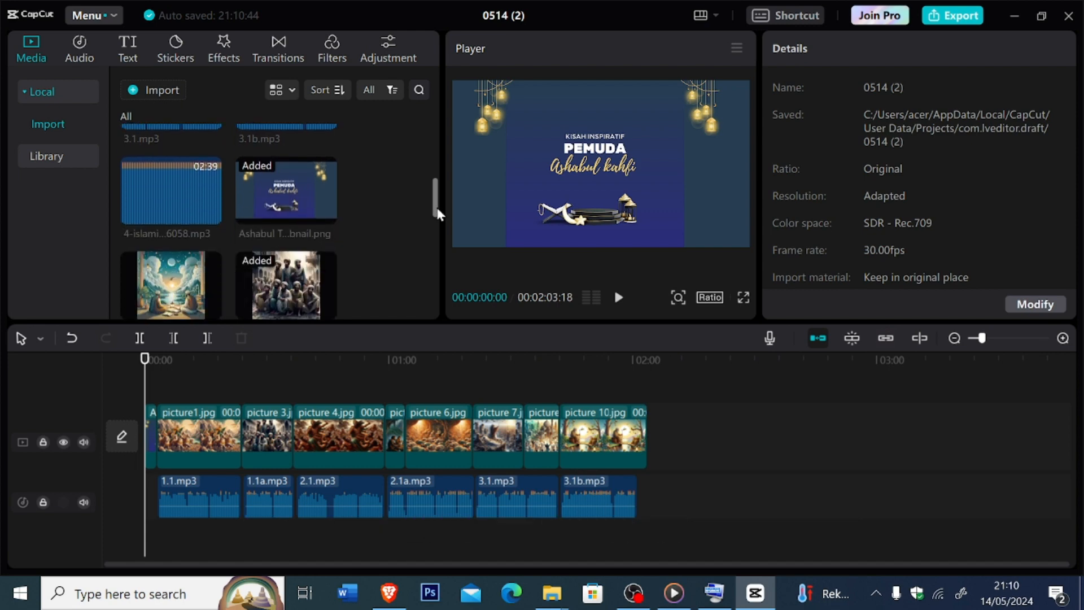
mouse_move(172, 191)
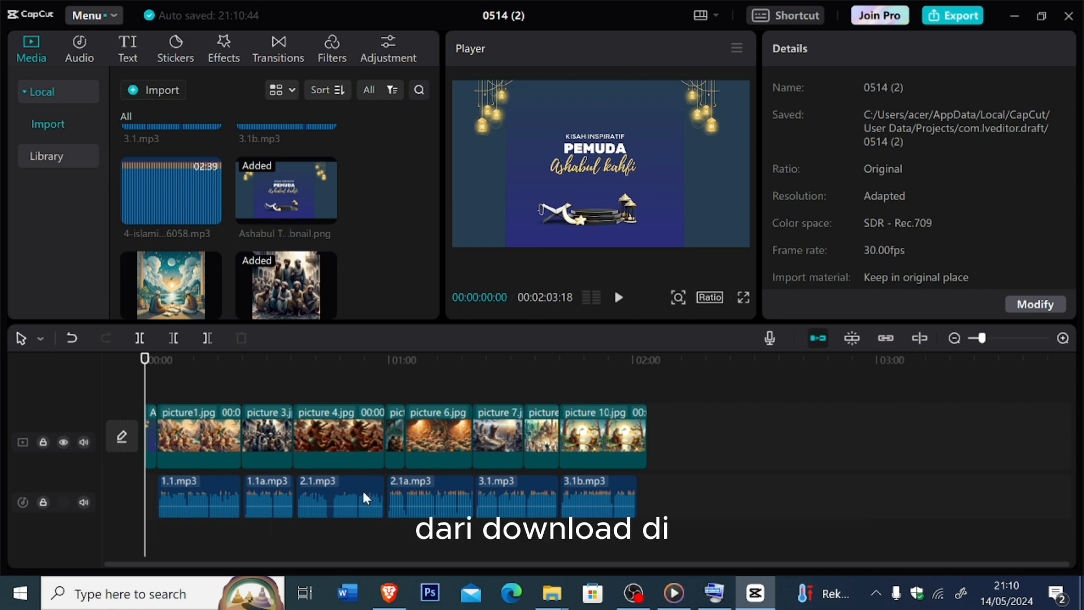
click(388, 593)
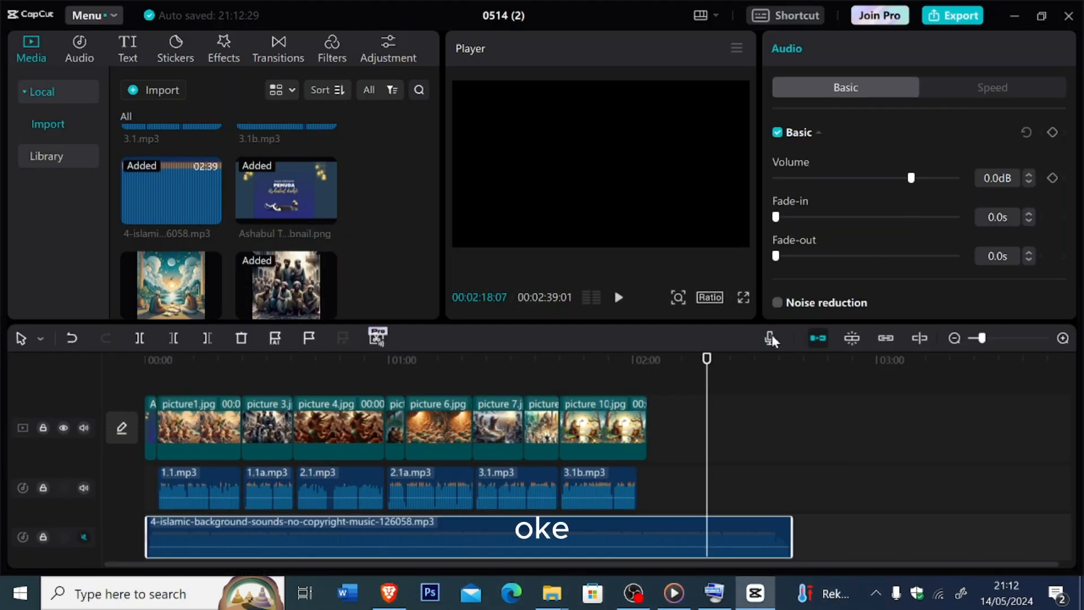
- Play the opening from the start, unmute the background music track, and replay it to hear music and narration together
drag(707, 384, 139, 432)
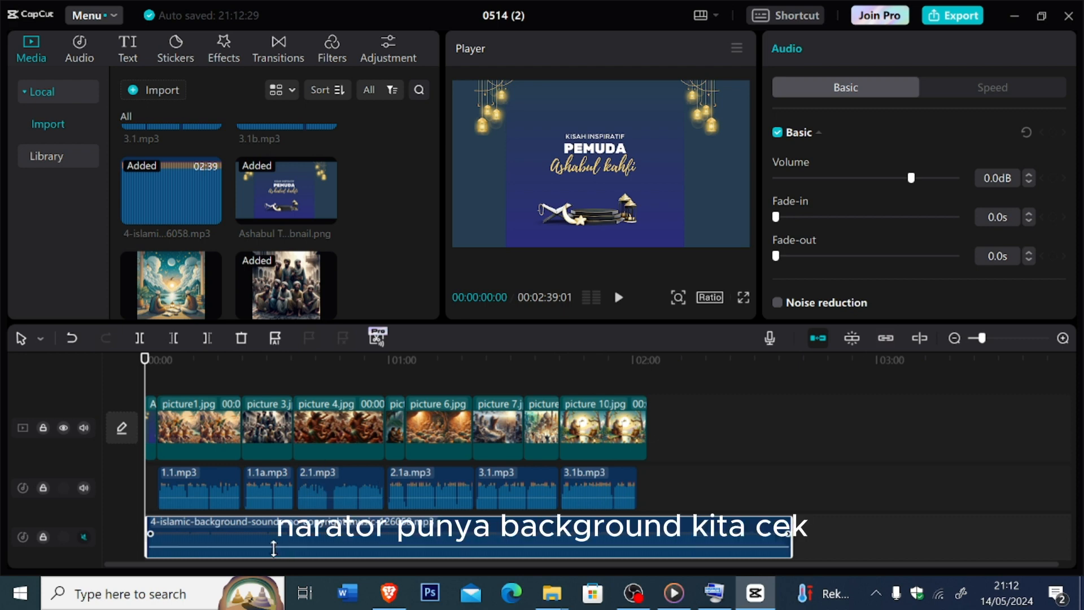
key(space)
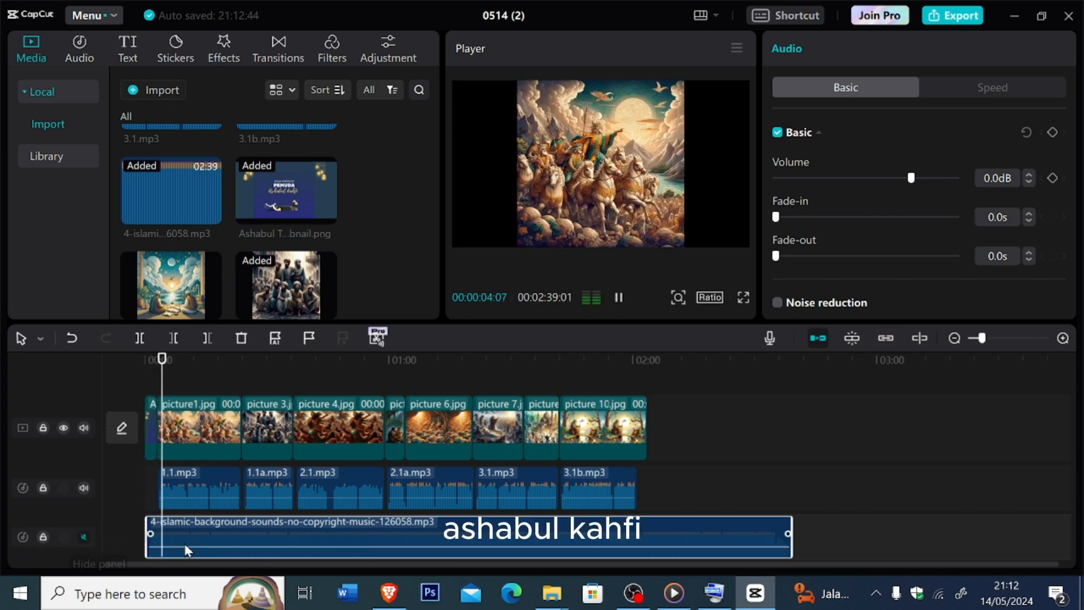
click(82, 537)
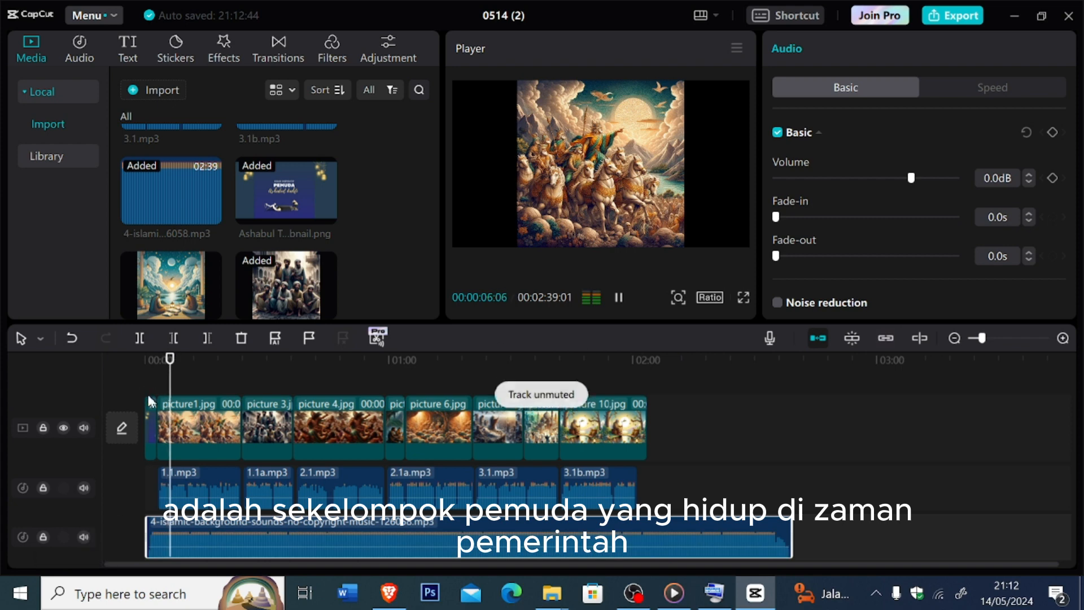
drag(177, 382, 146, 381)
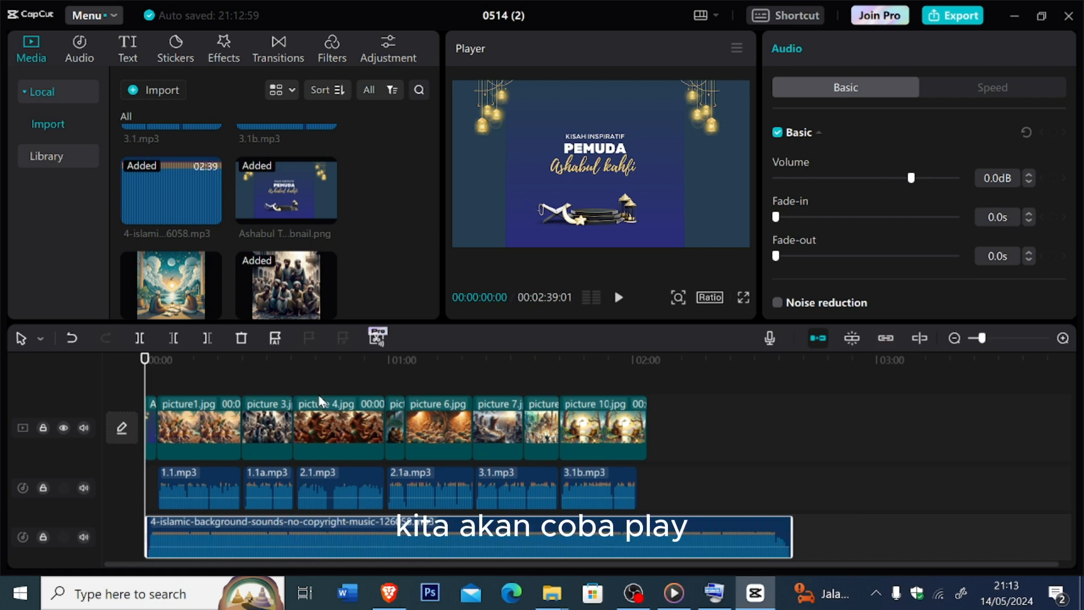
click(619, 297)
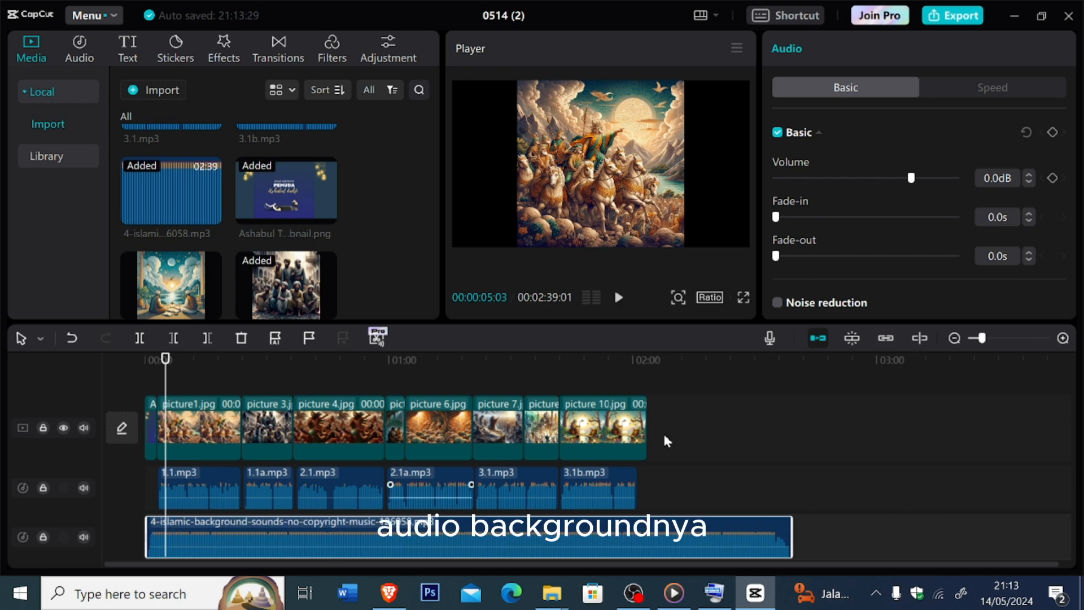
- Lower the background music clip's volume to -18.7 dB while listening to it against the narration
drag(911, 179, 889, 179)
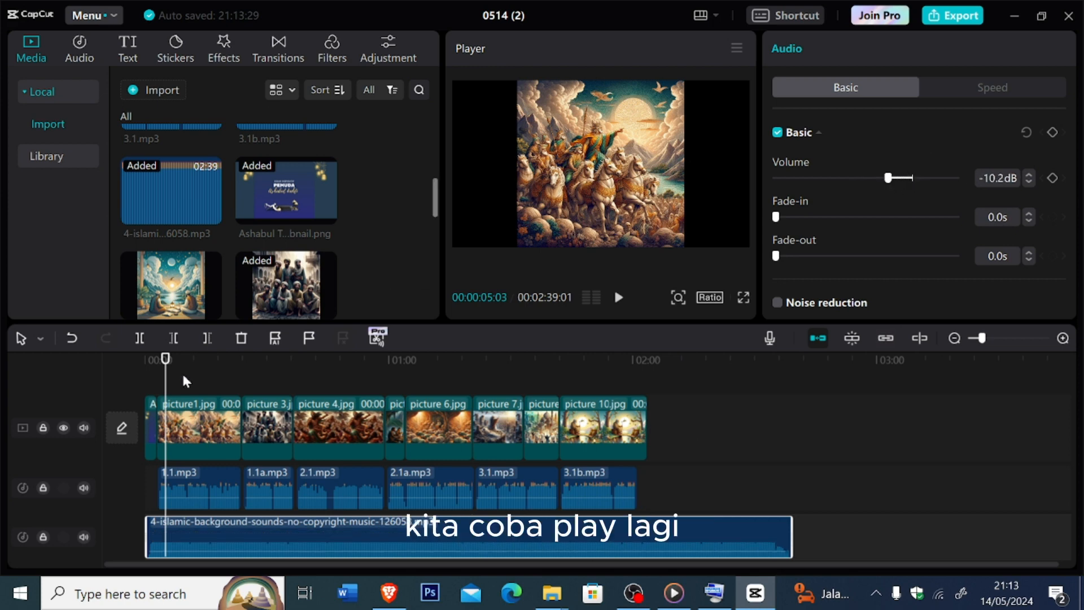
key(space)
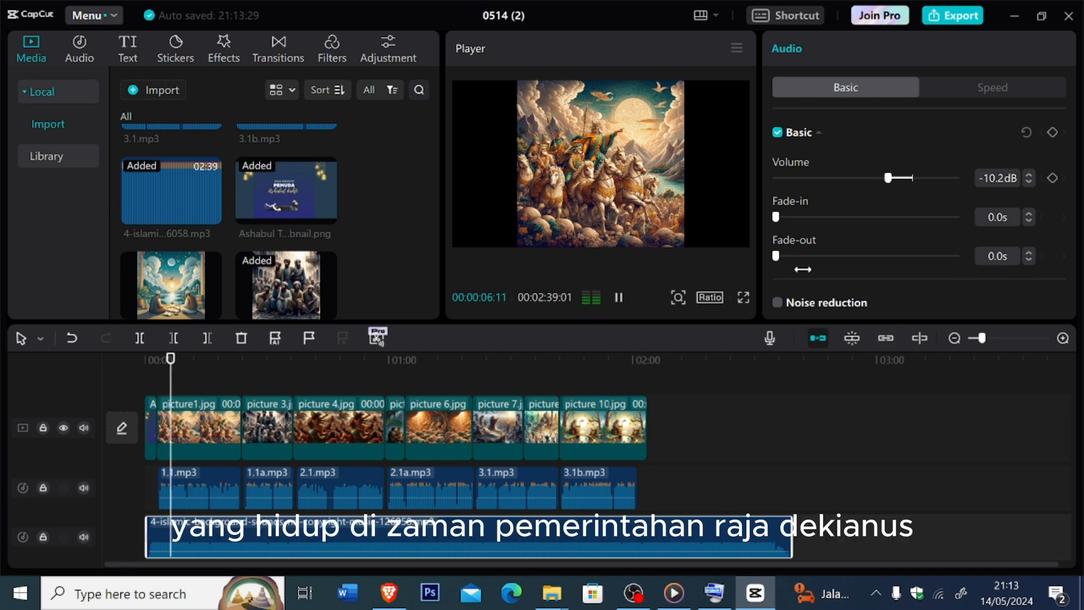
drag(882, 182, 865, 185)
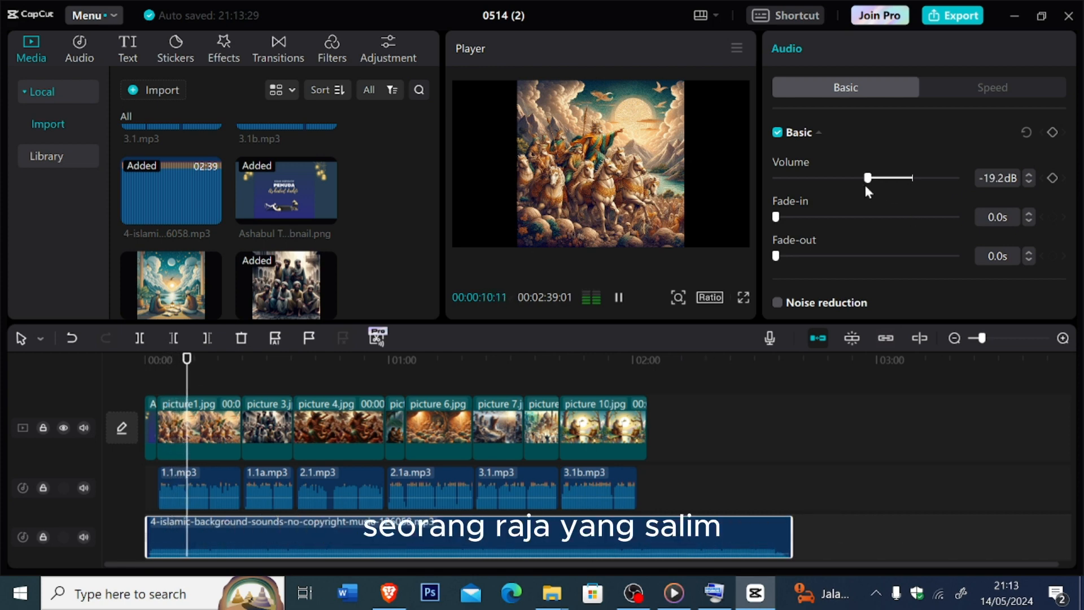
drag(866, 186, 868, 181)
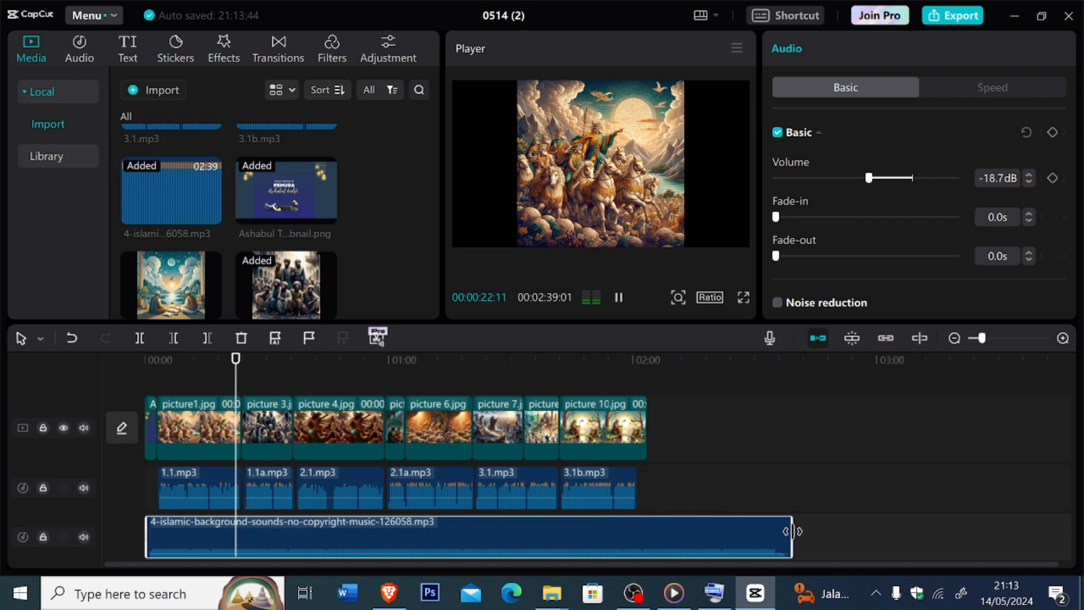
- Trim the end of the background music to the end of picture 10.jpg and replay the change from the title image to picture1.jpg
drag(794, 529, 641, 532)
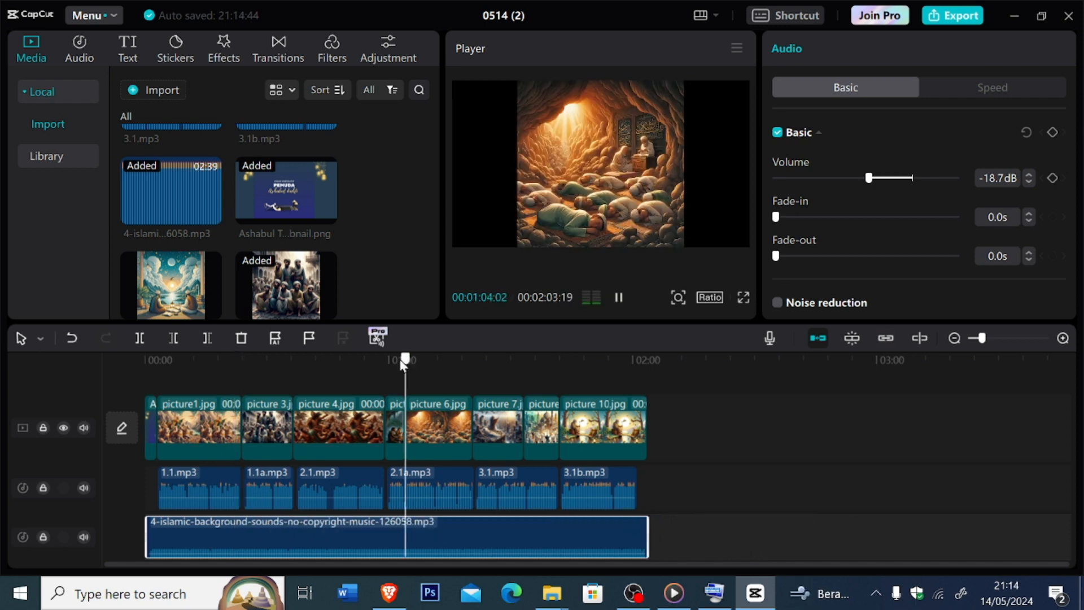
drag(404, 360, 151, 398)
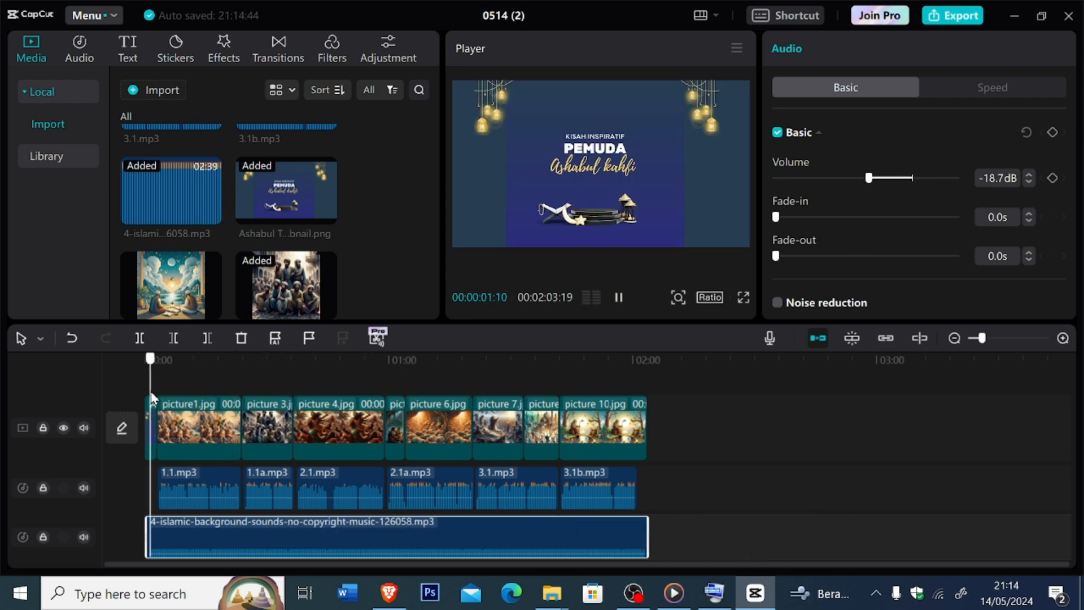
key(space)
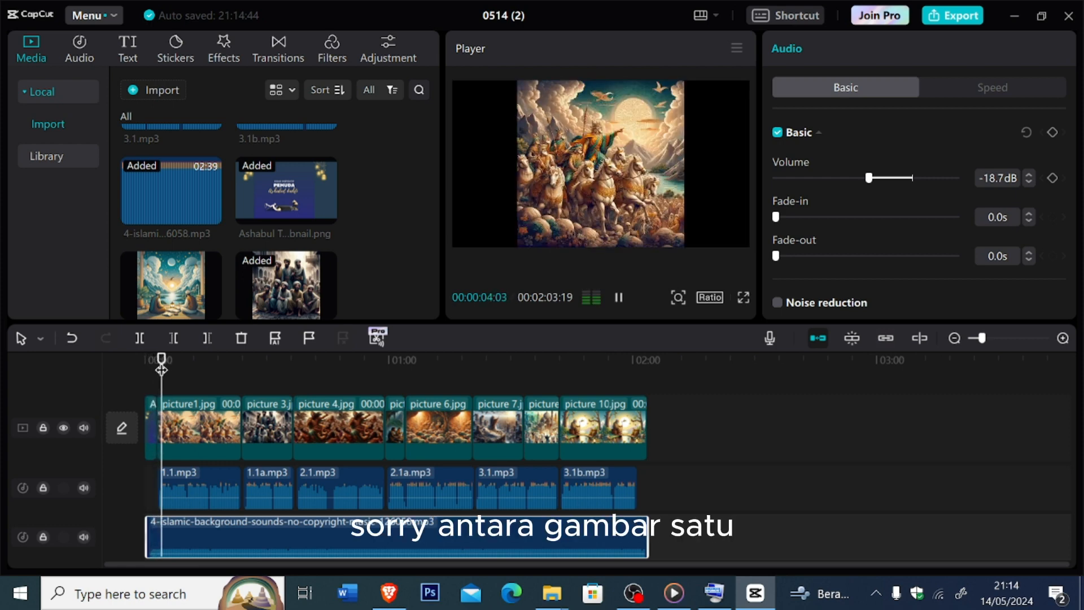
click(141, 372)
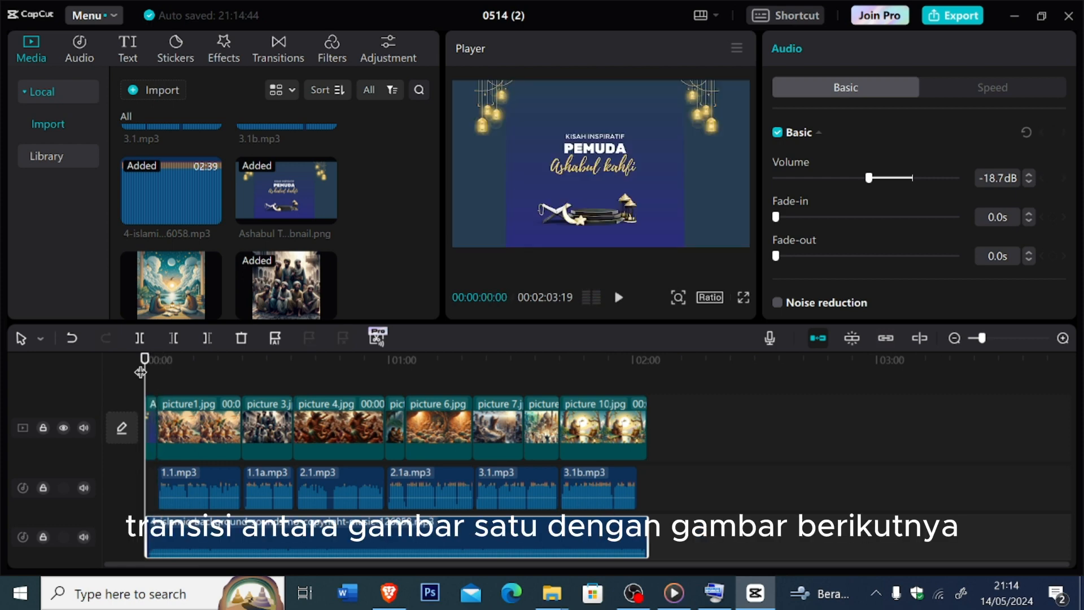
key(space)
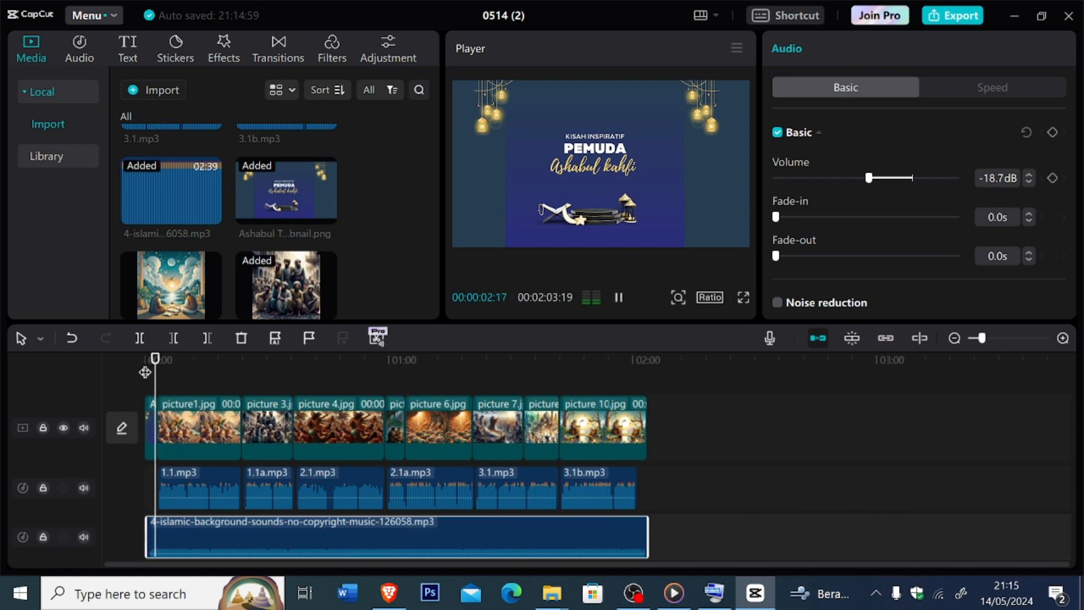
key(space)
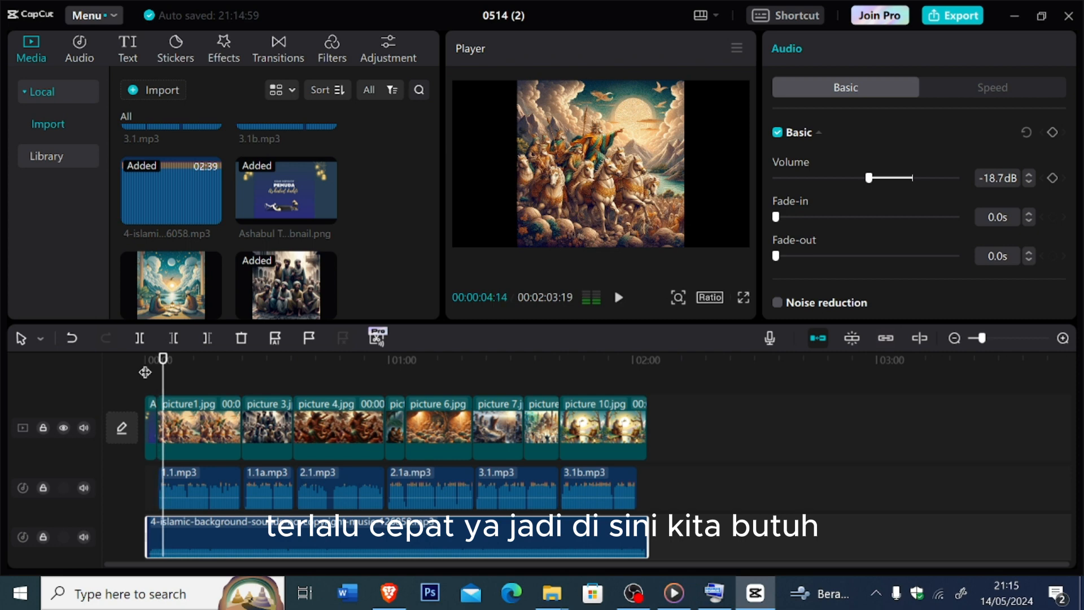
- Add a Black Fade transition between the title image and picture1.jpg and lengthen it to 1.5 s
drag(165, 362, 159, 361)
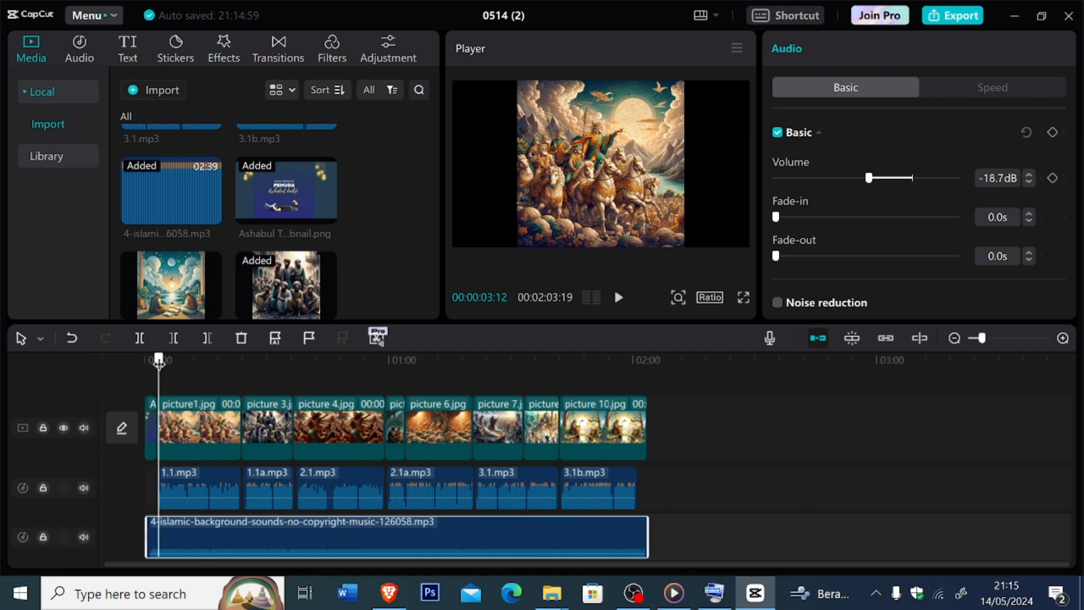
click(283, 45)
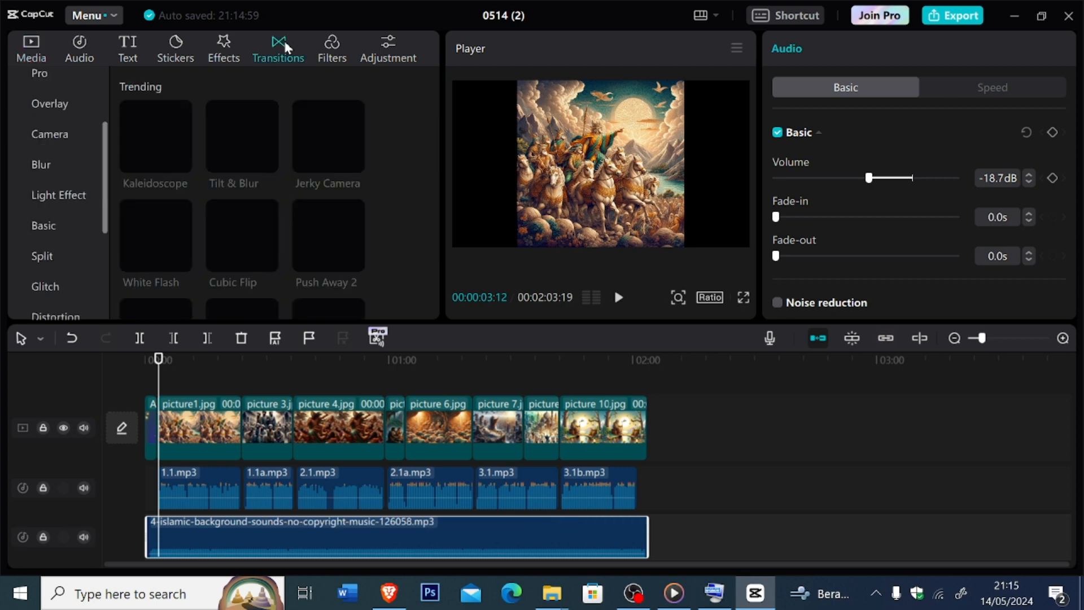
scroll(428, 130, down, 5)
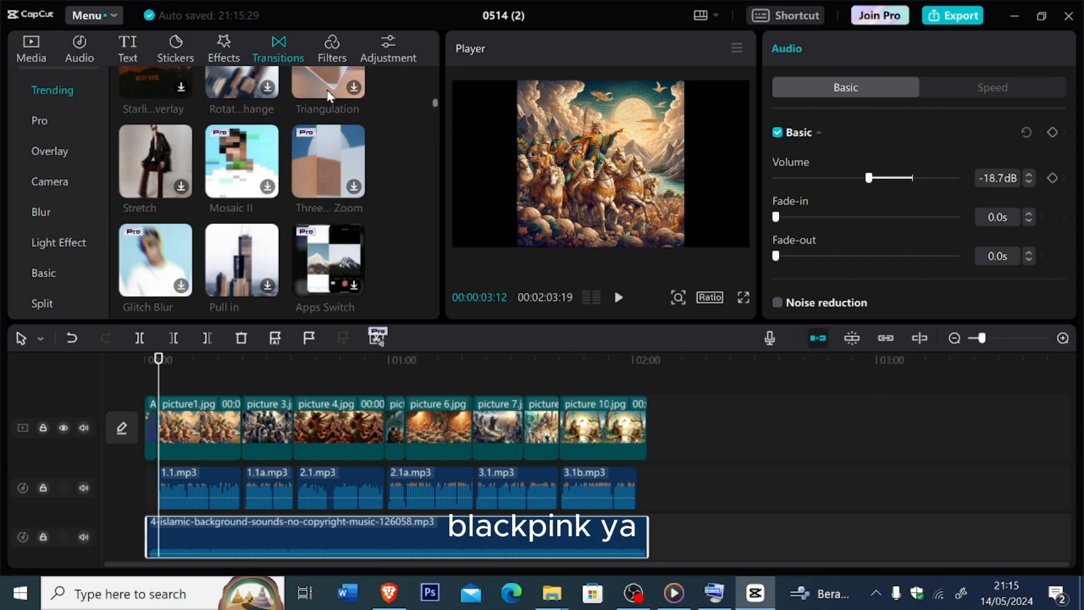
scroll(428, 121, up, 3)
scroll(428, 121, up, 2)
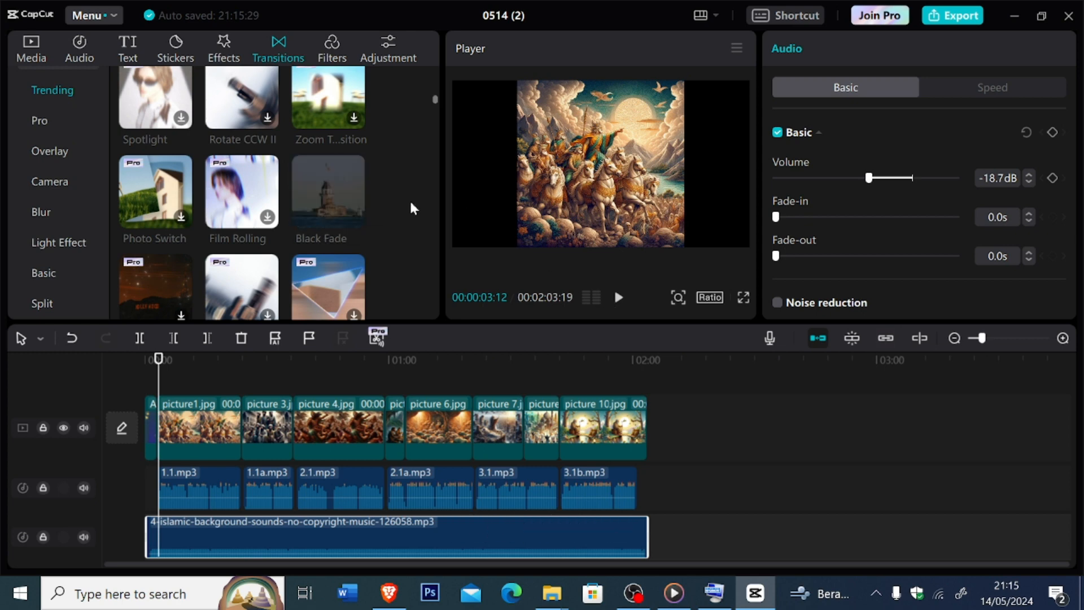
mouse_move(355, 221)
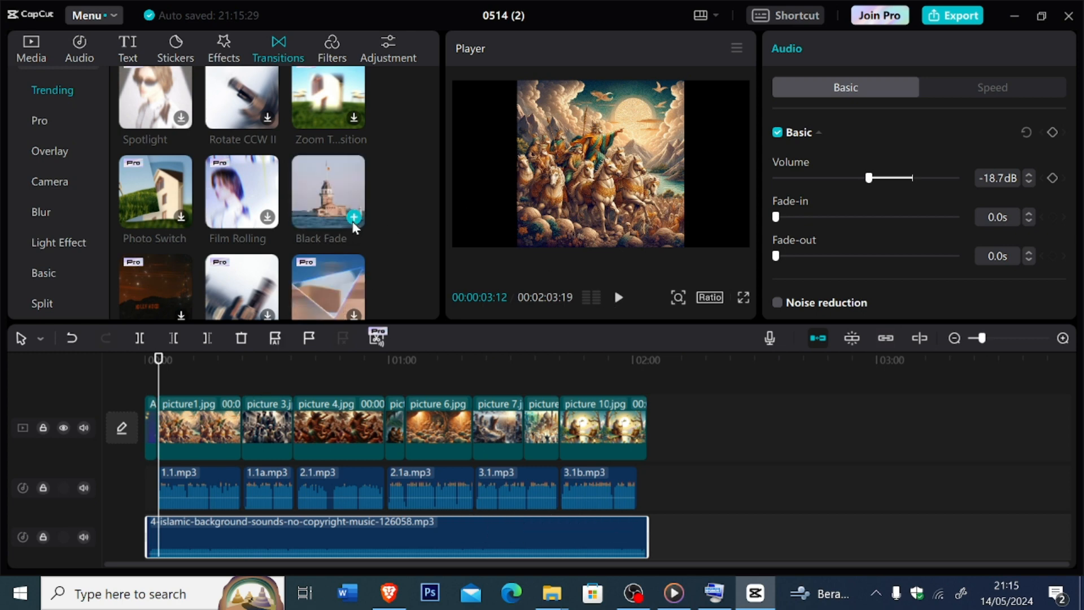
click(354, 217)
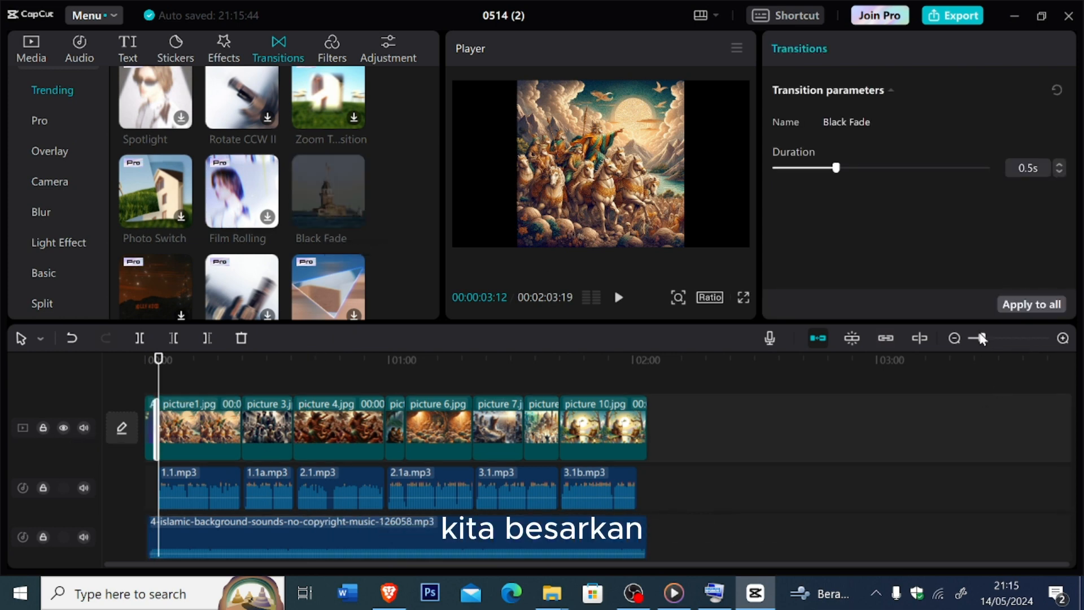
drag(984, 337, 992, 338)
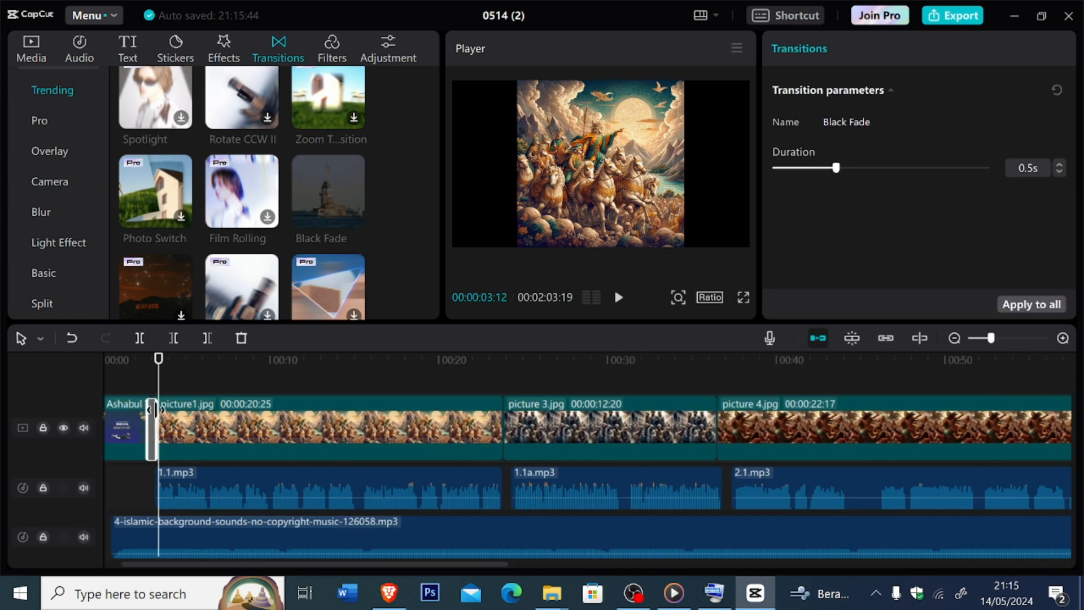
drag(158, 411, 171, 417)
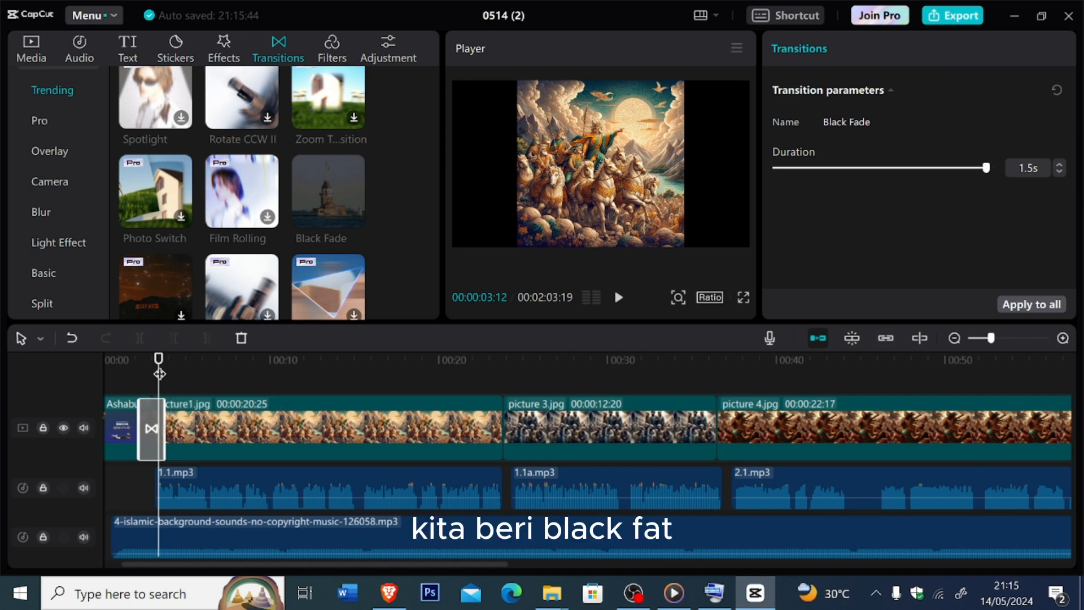
- Add a Black Fade transition between picture1.jpg and picture 3.jpg and lengthen it on the timeline
drag(160, 374, 548, 418)
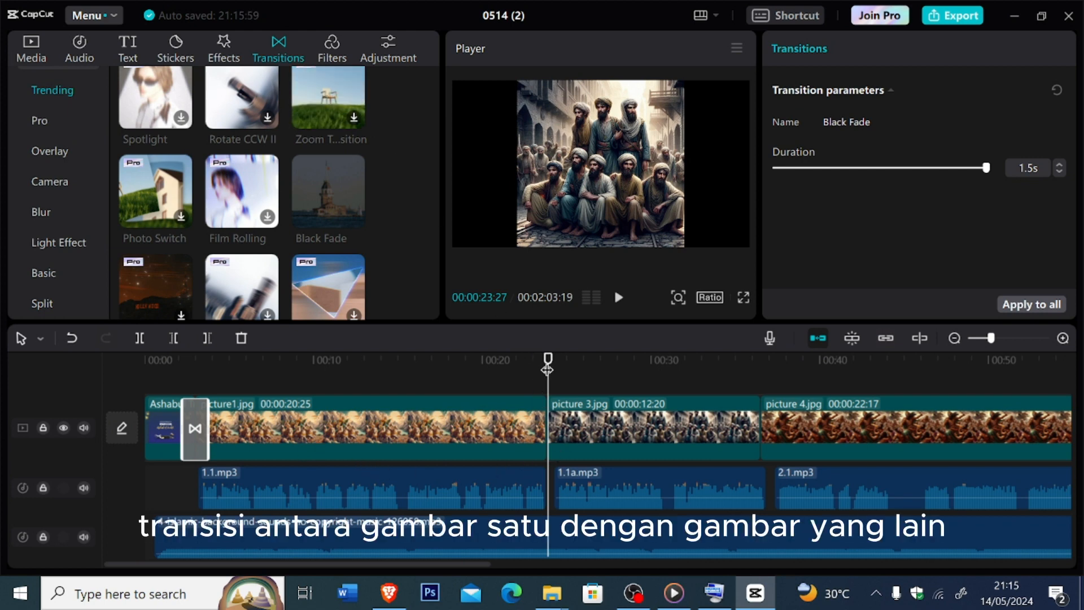
drag(547, 370, 546, 370)
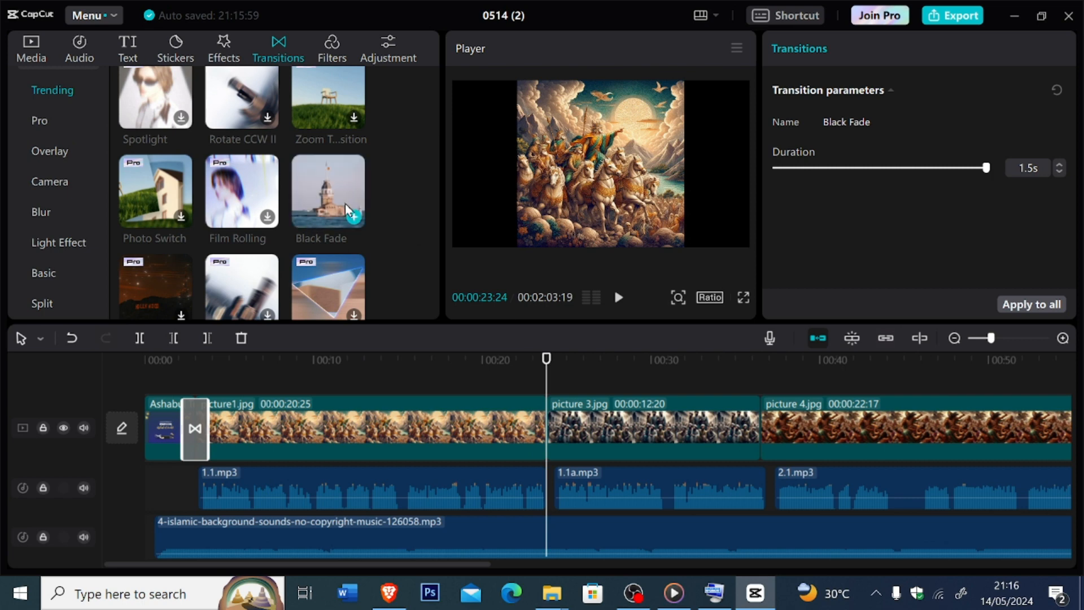
click(354, 217)
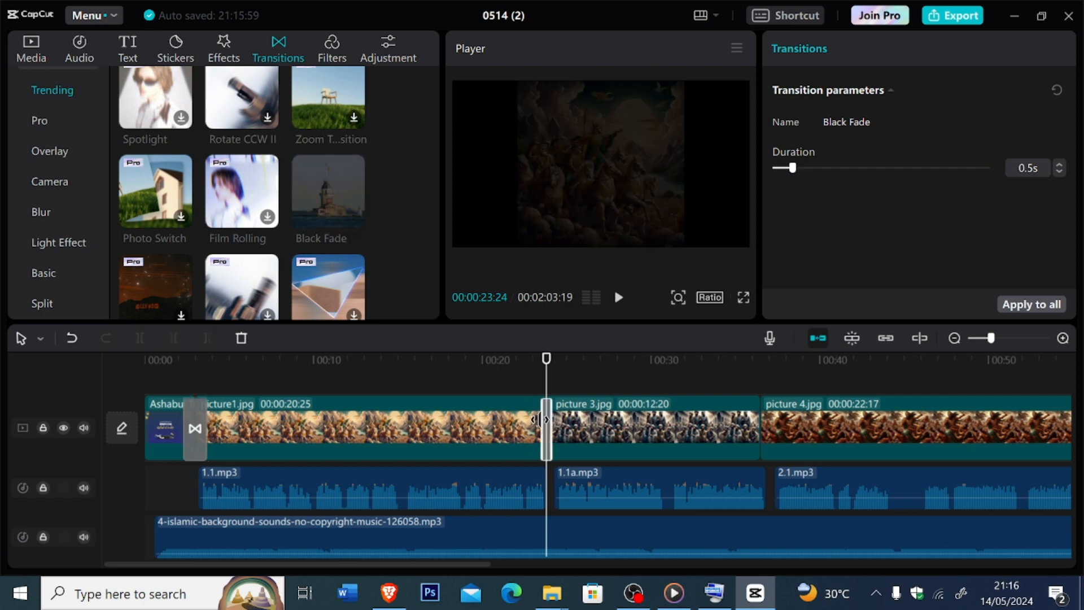
drag(541, 418, 531, 418)
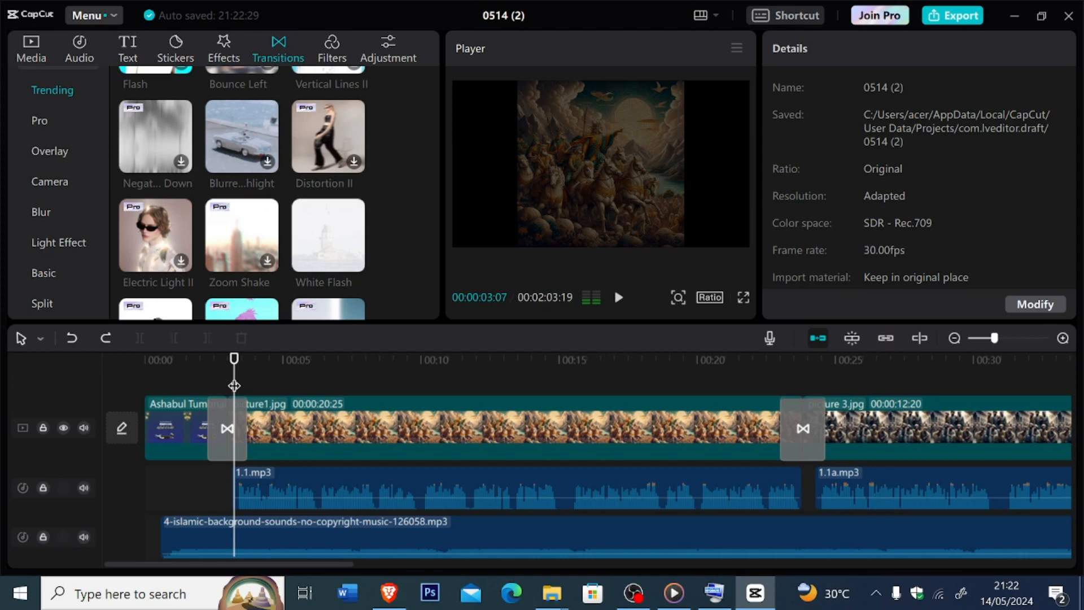
- Replay the title image from the start to check how it appears, and return to the beginning
drag(234, 386, 124, 384)
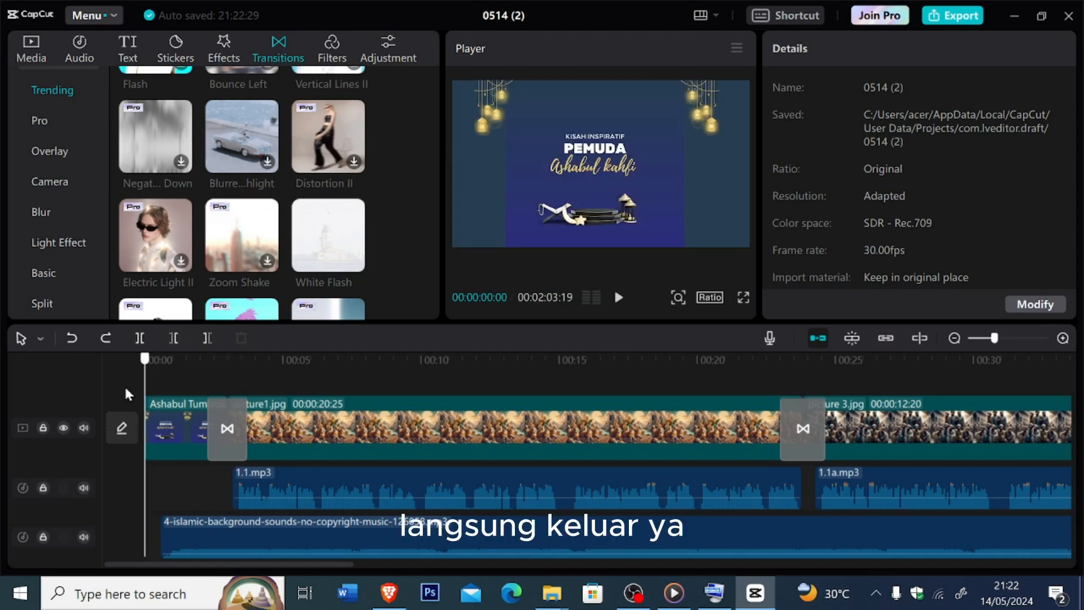
key(space)
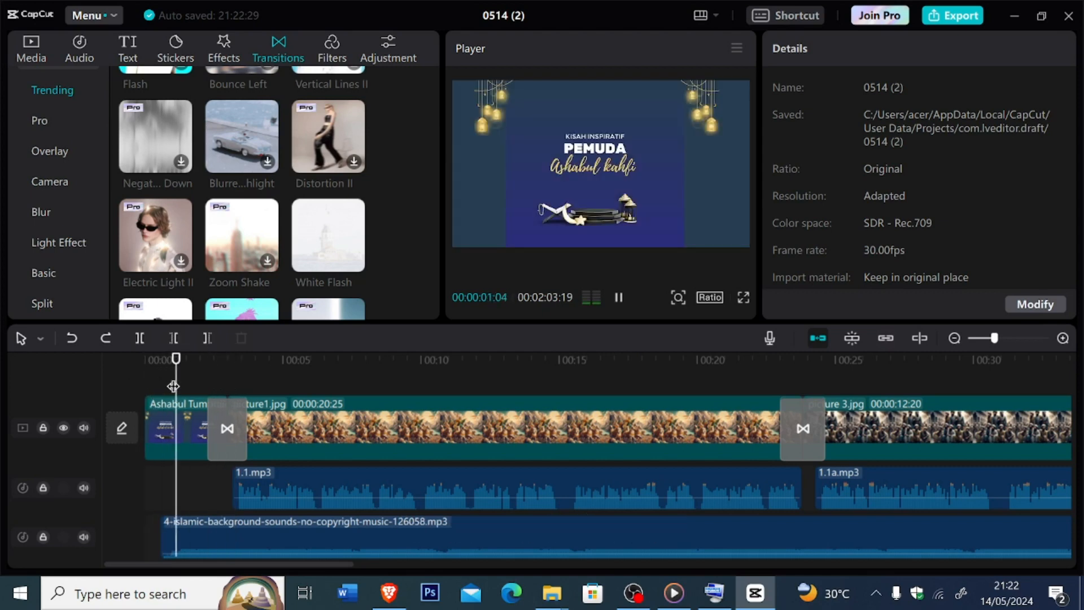
drag(170, 385, 148, 383)
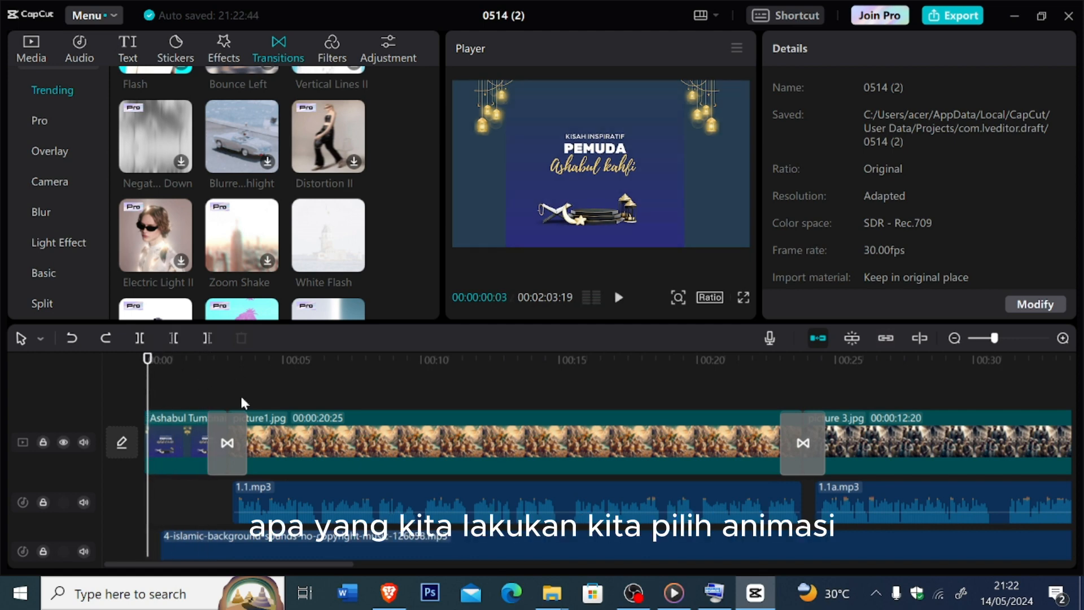
- Apply the Fade In entrance animation to the title image and replay it from the start of the timeline
click(186, 428)
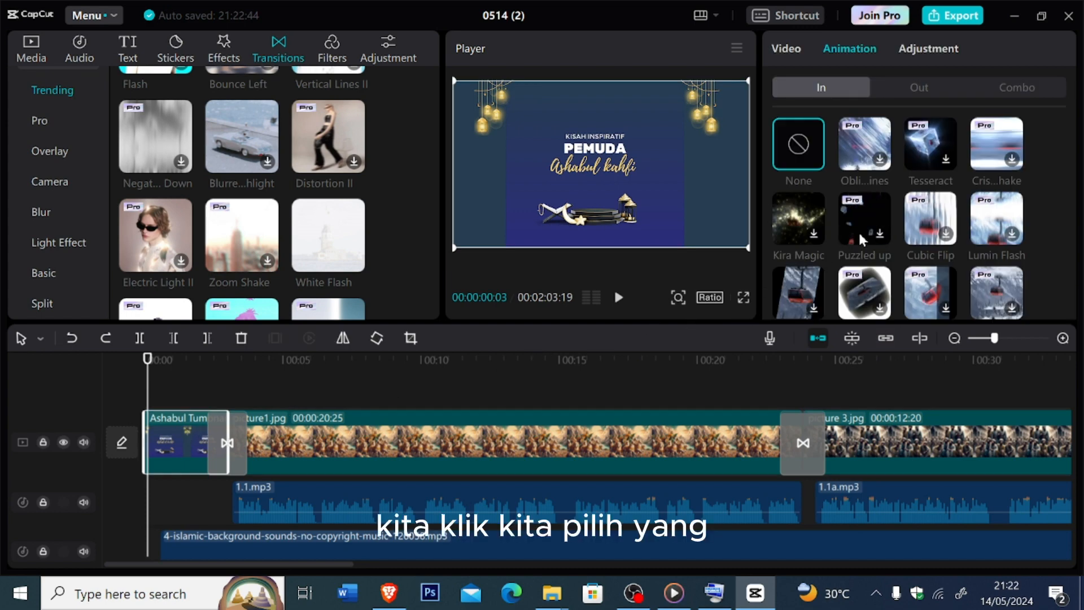
scroll(859, 242, down, 2)
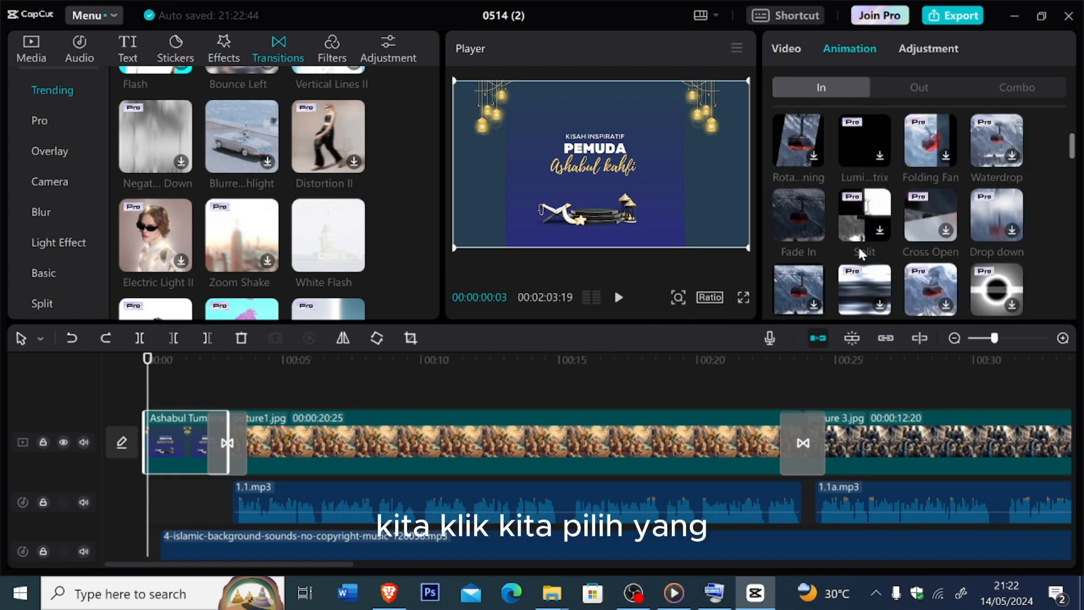
click(812, 235)
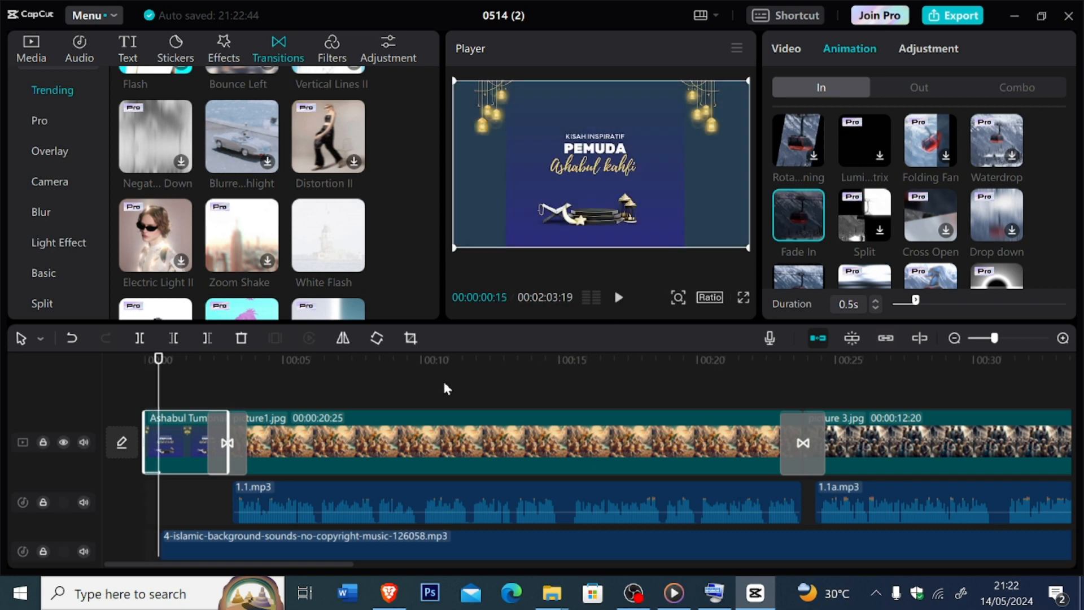
click(150, 361)
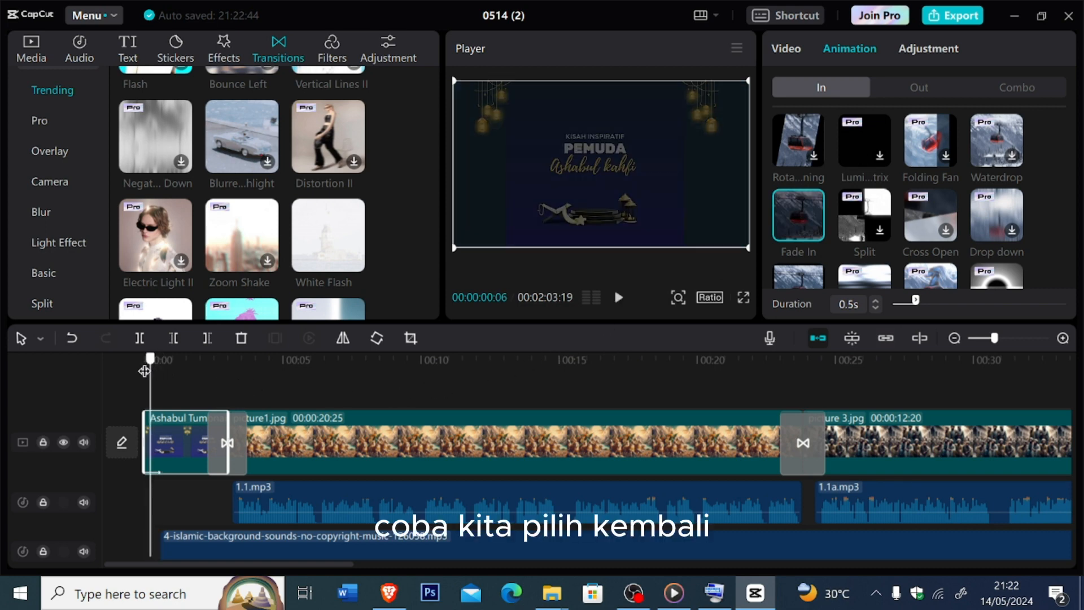
drag(153, 364, 146, 362)
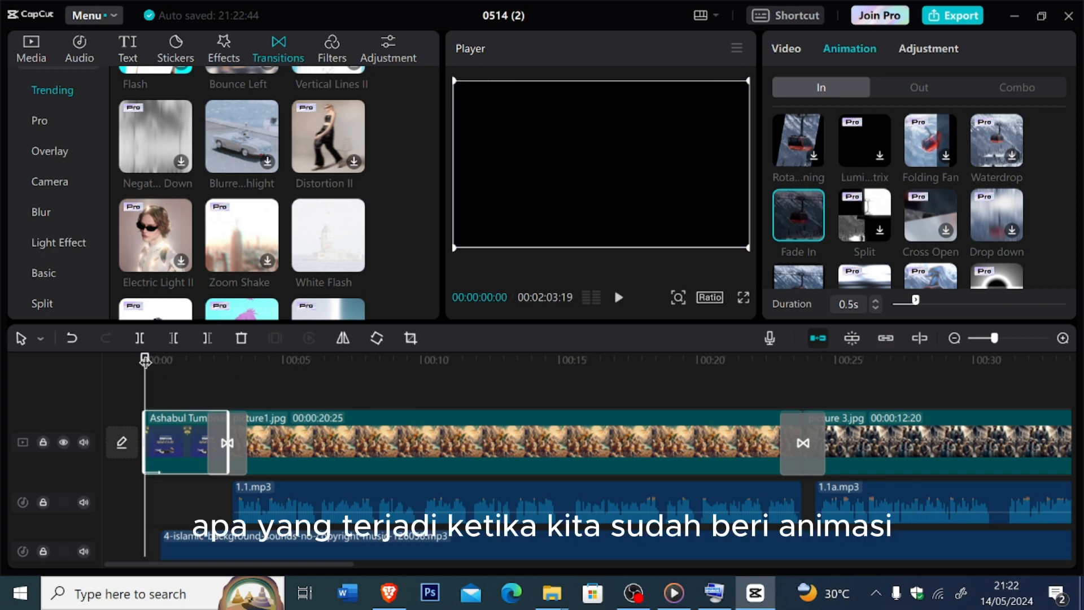
key(space)
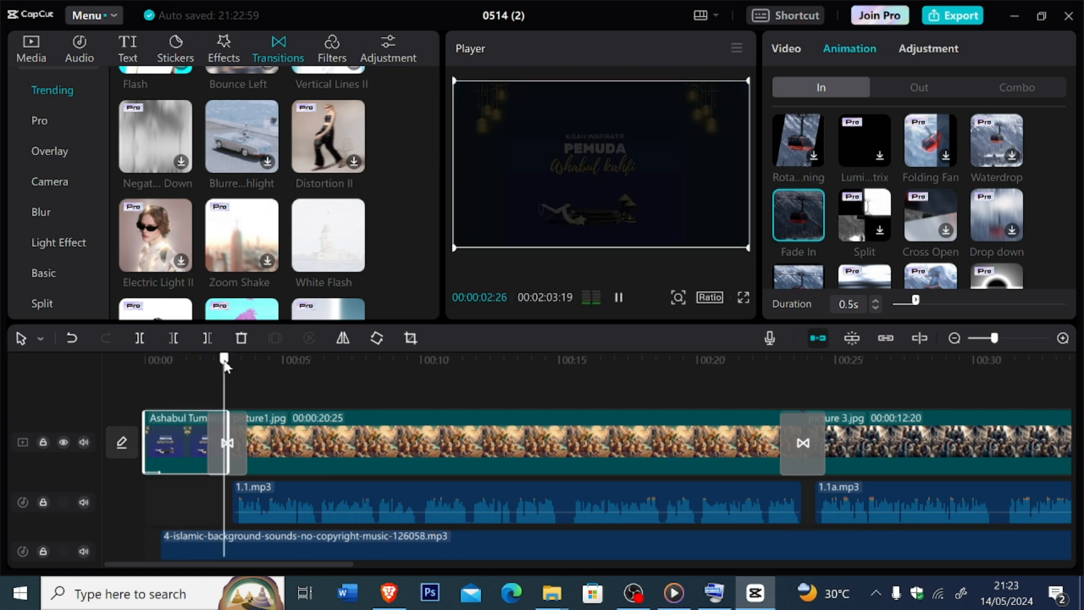
drag(226, 362, 143, 373)
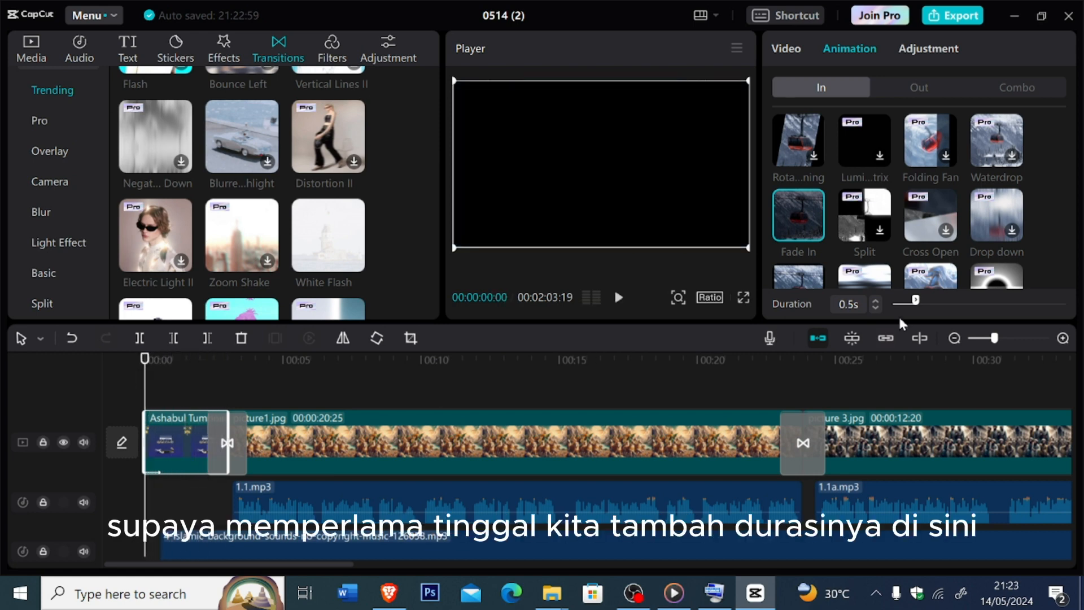
- Lengthen the title image's Fade In animation to 1.0 s and play the video from the start
drag(917, 305, 940, 303)
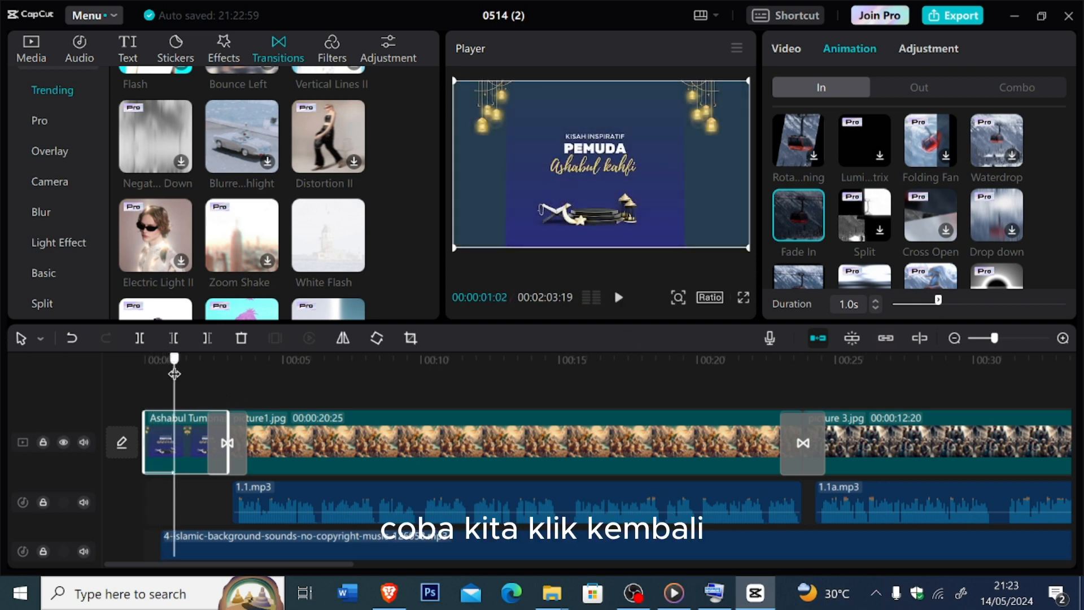
click(127, 364)
key(space)
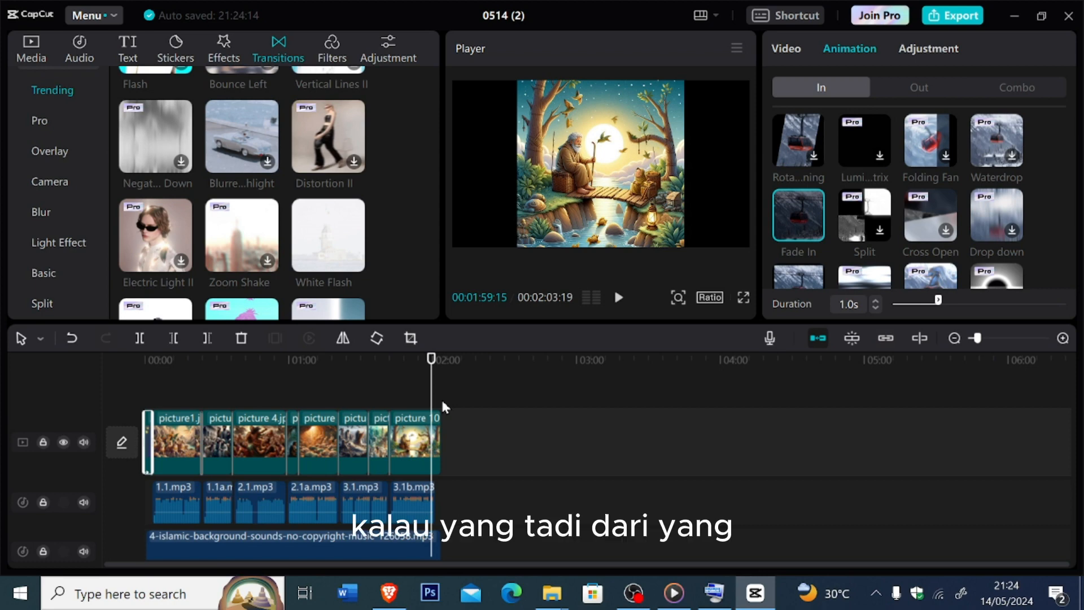
- Return to the start of the timeline and replay the title image's fade-in to check how it brightens
click(425, 371)
drag(425, 376, 101, 403)
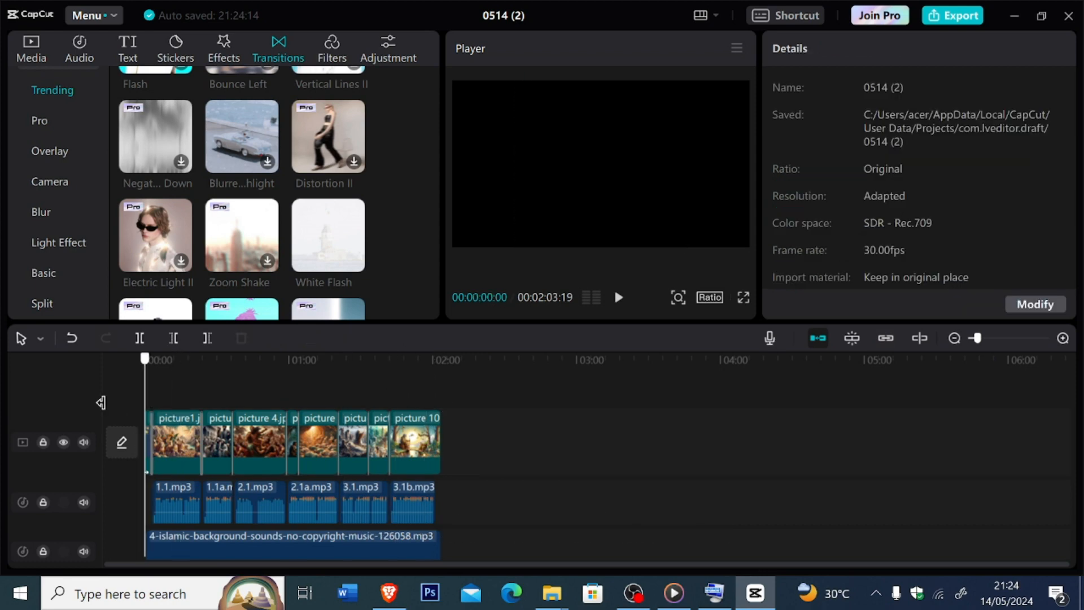
key(space)
key(space)
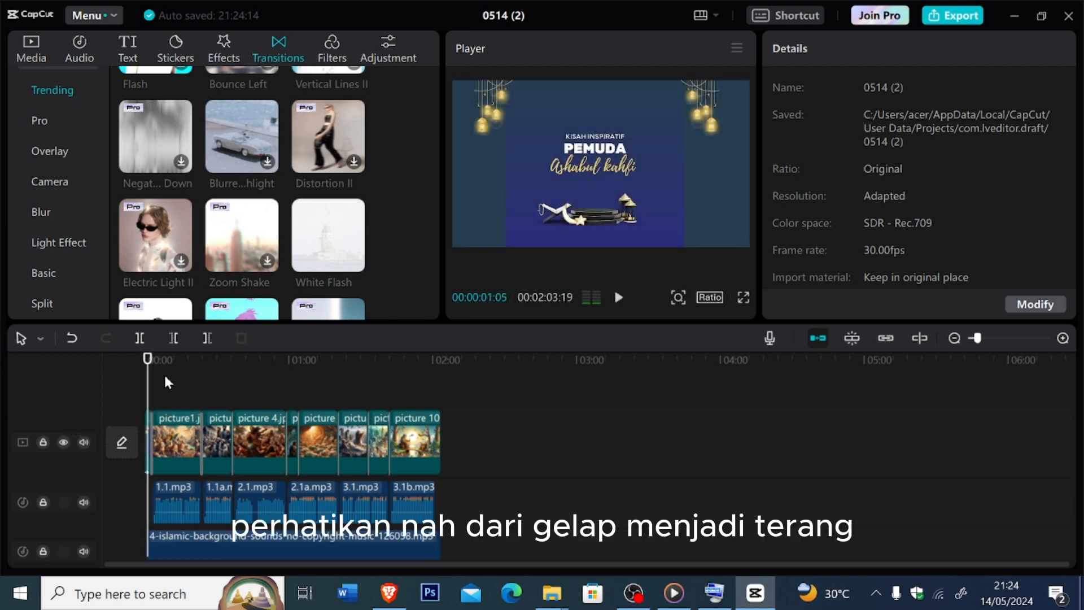
drag(154, 375, 135, 371)
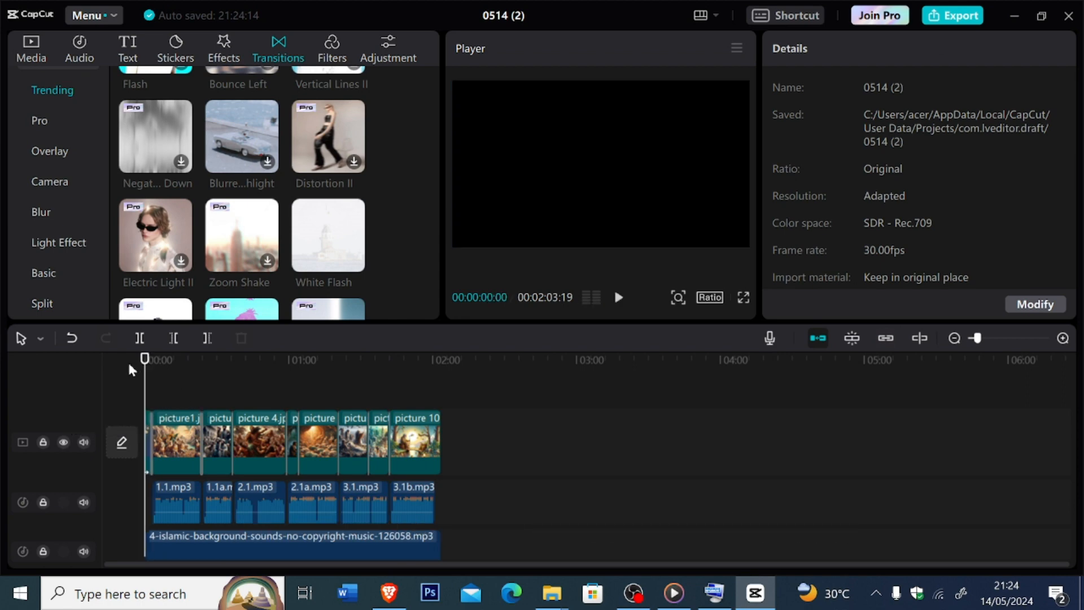
key(space)
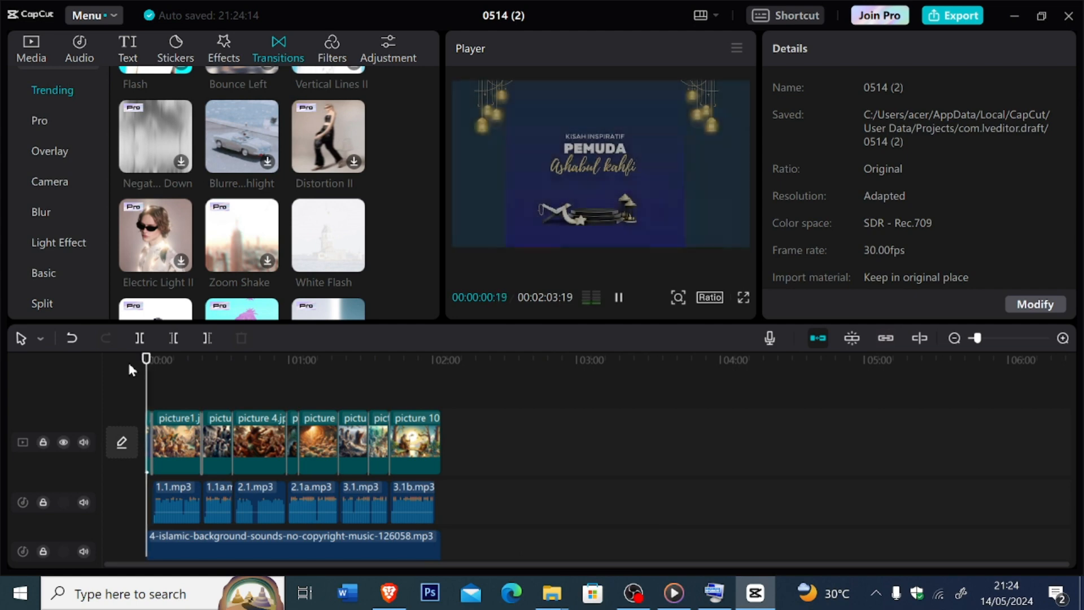
- Apply the Fade Out exit animation to picture 10.jpg near the end of the video and lengthen its duration
drag(148, 367, 432, 407)
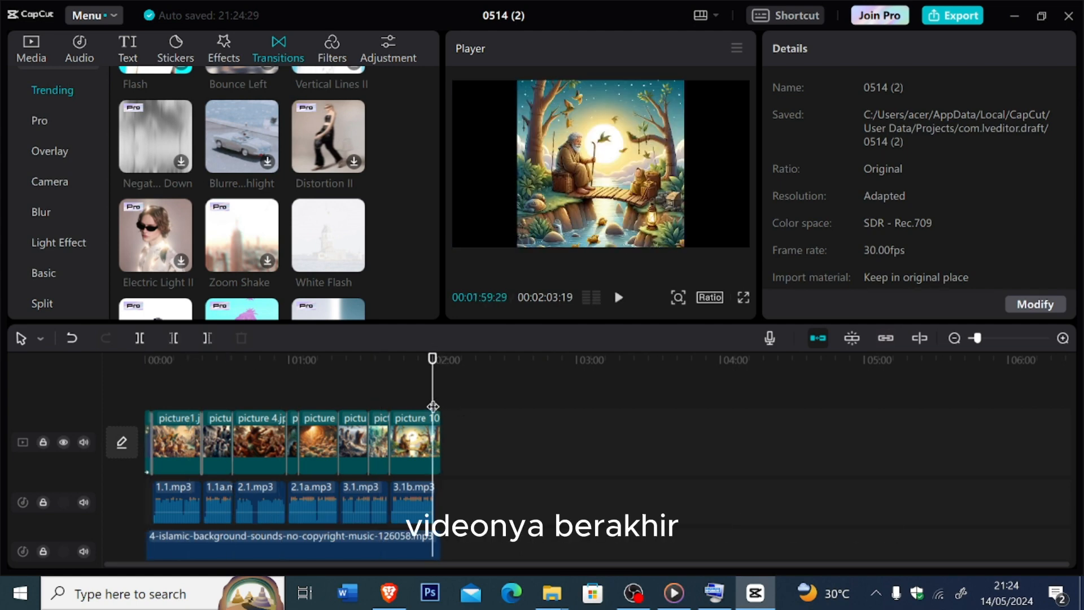
click(411, 443)
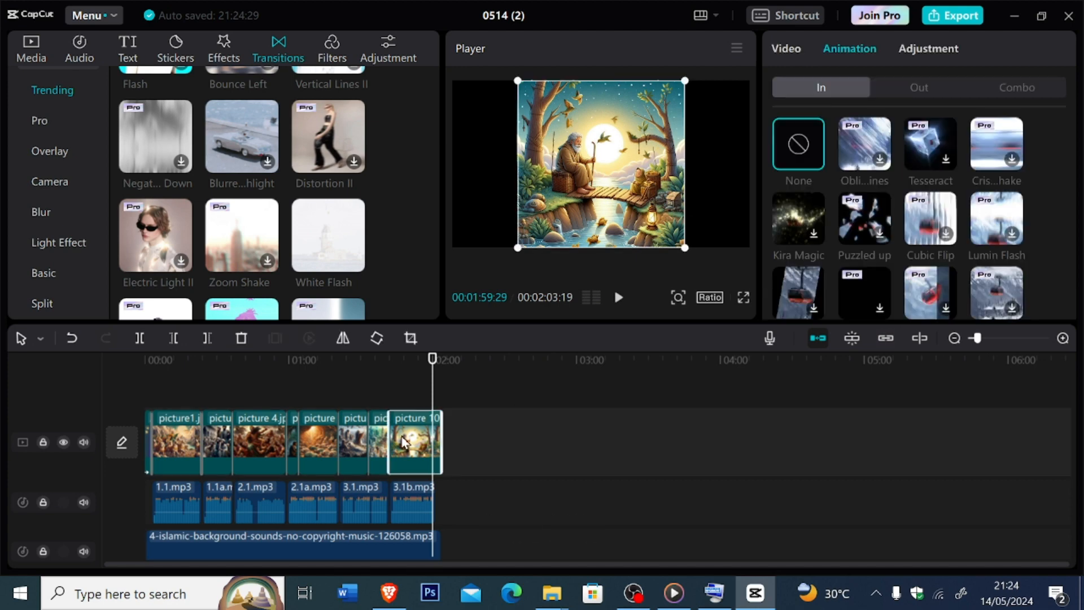
click(923, 88)
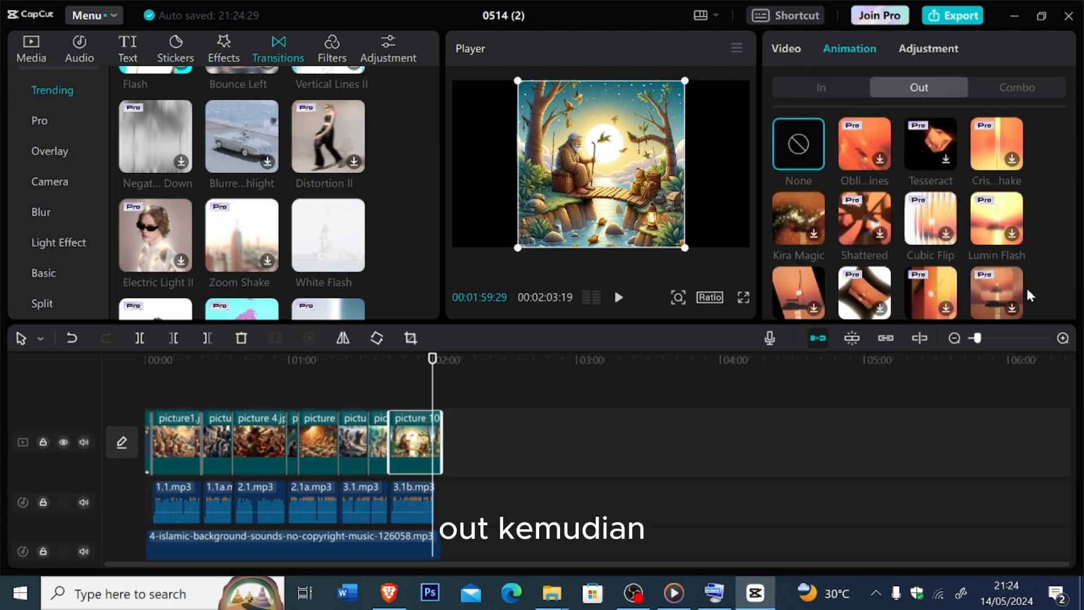
scroll(1025, 286, down, 3)
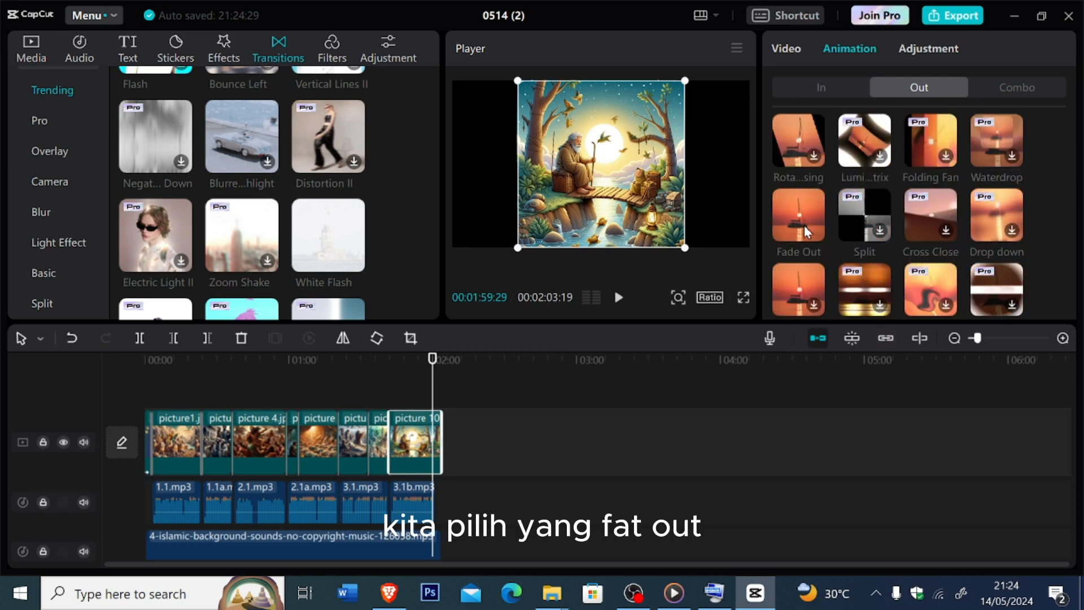
click(805, 222)
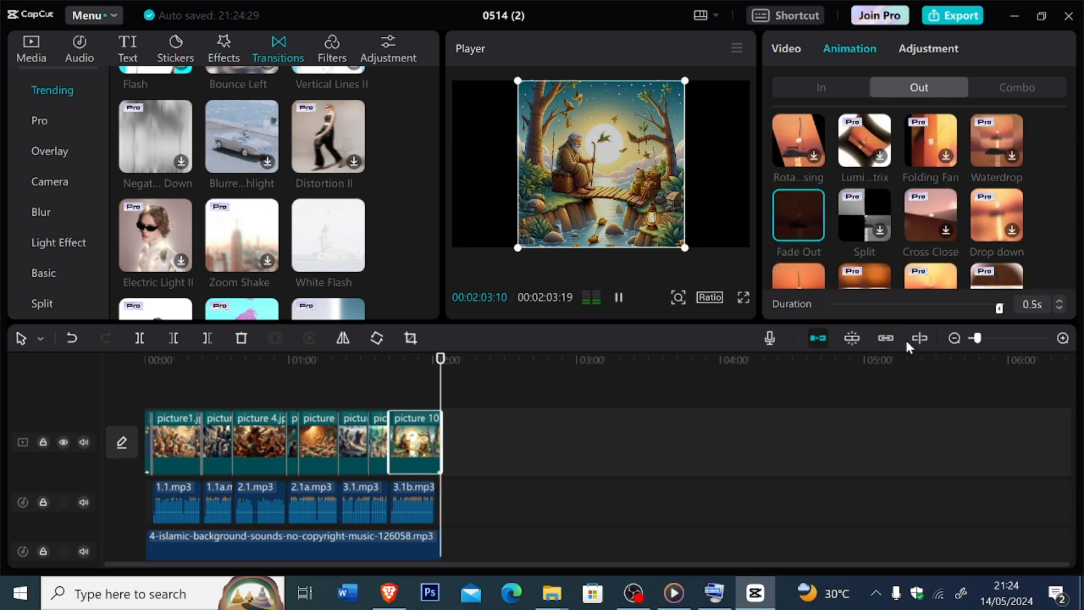
drag(999, 308, 982, 310)
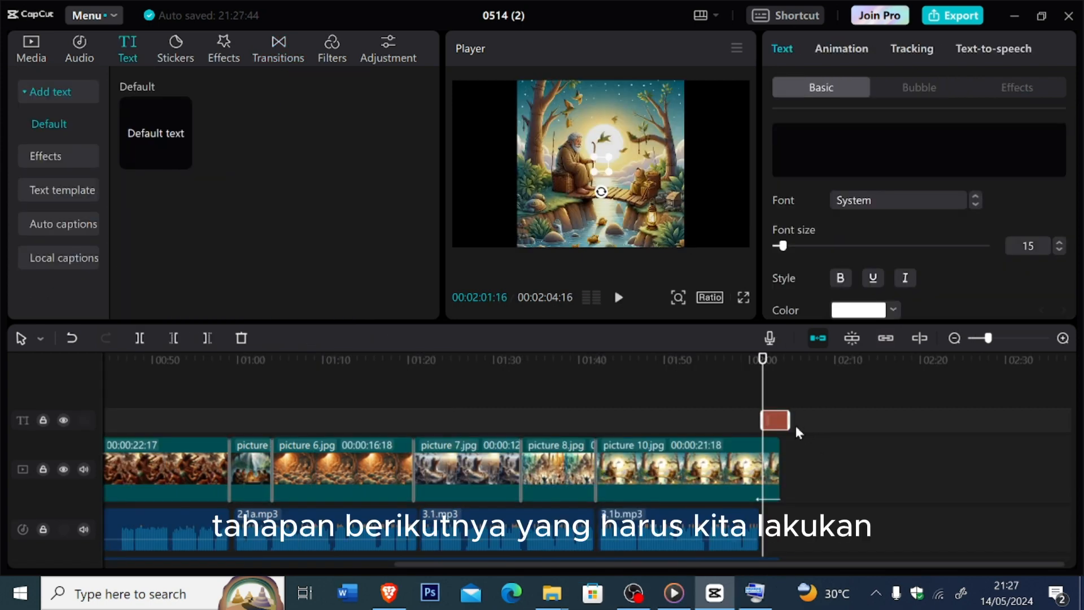
- Delete the empty text clip and add a new default text at 00:02:01:16, over the end of picture 10.jpg
key(Delete)
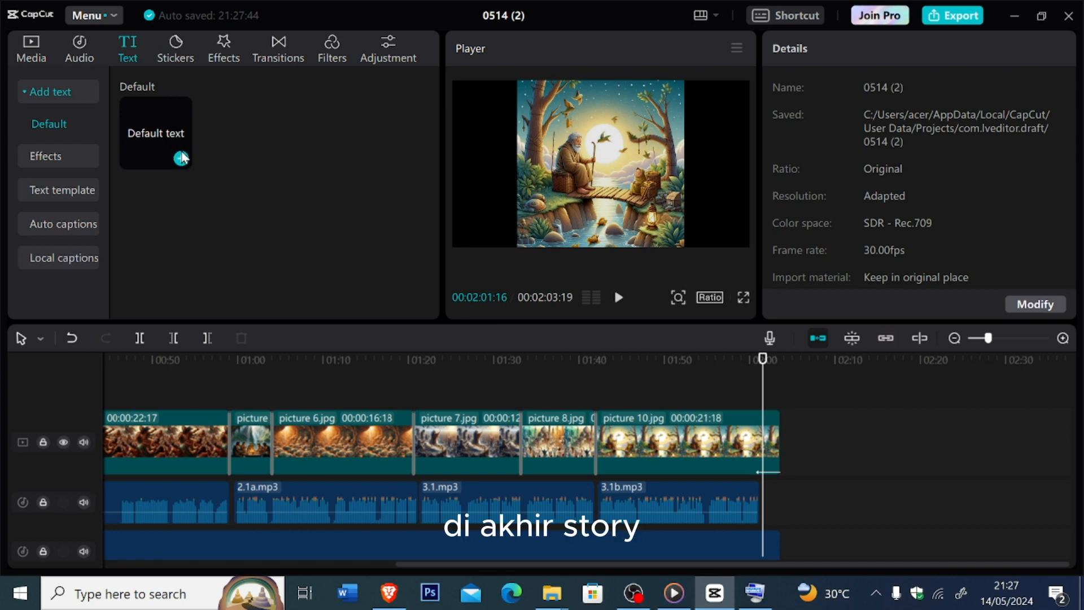
click(182, 159)
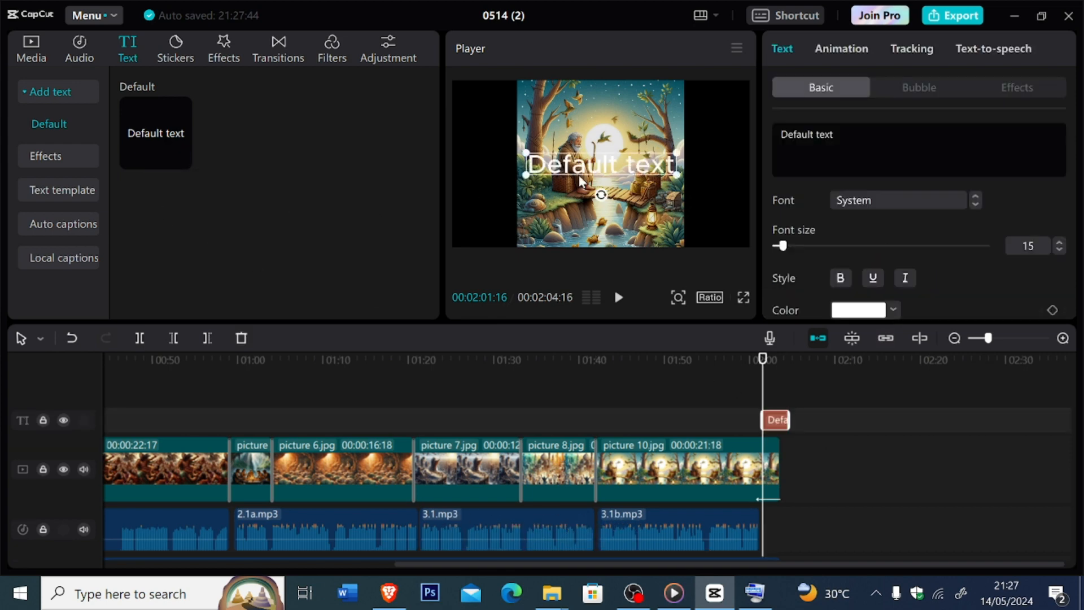
drag(880, 136, 768, 136)
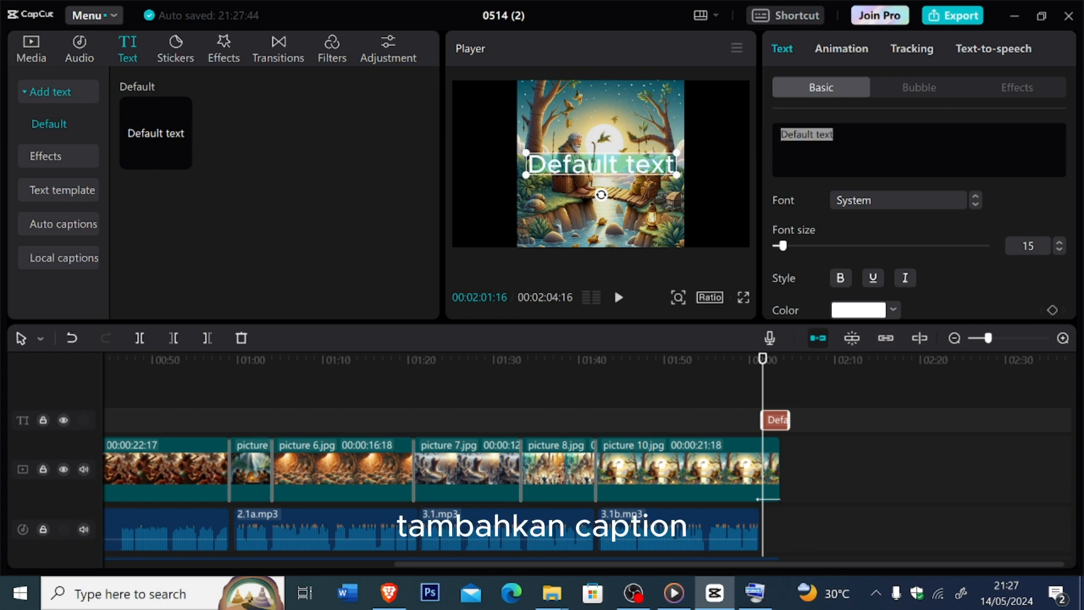
text(S)
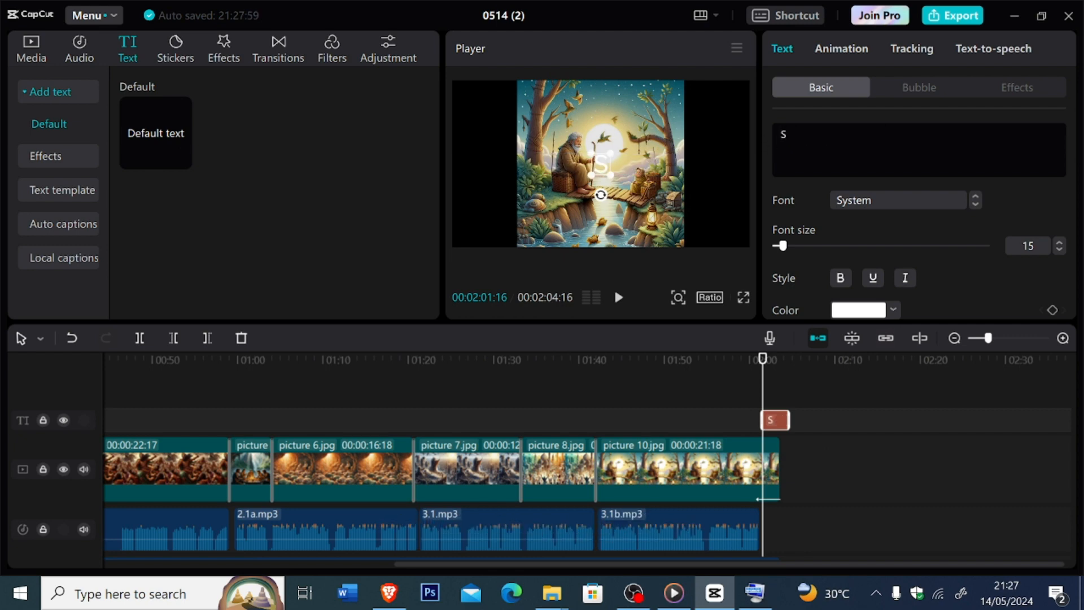
text(em)
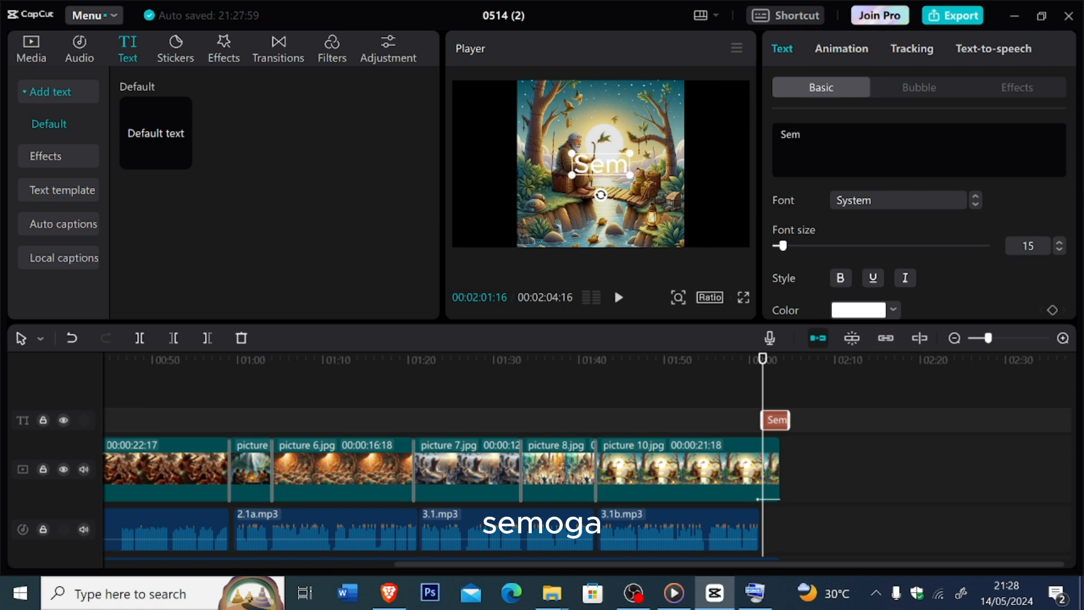
text(oga B)
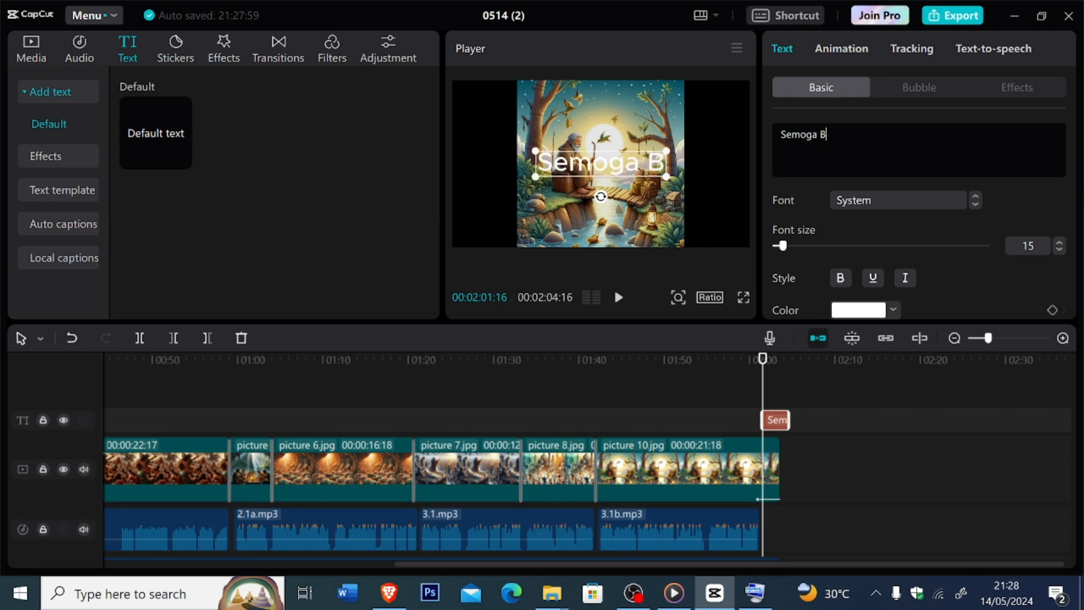
text(ermanfa)
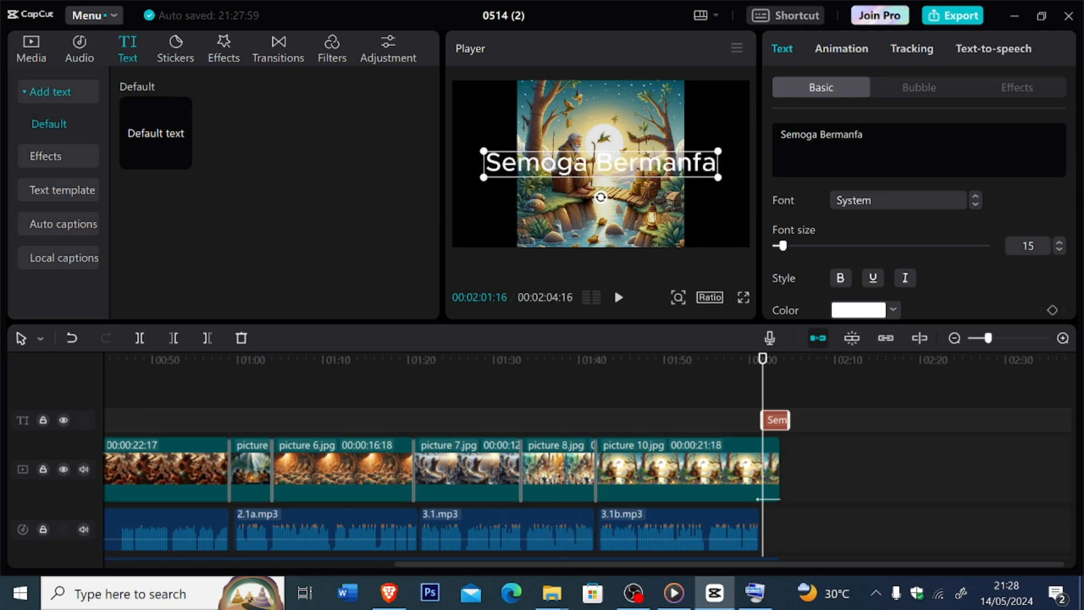
text(a)
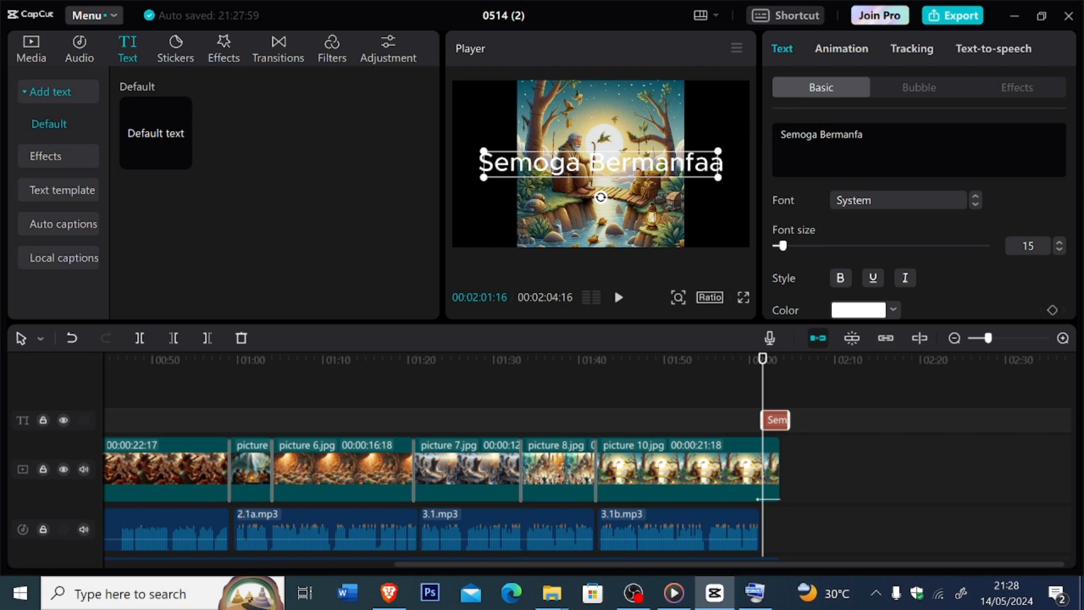
text(aa)
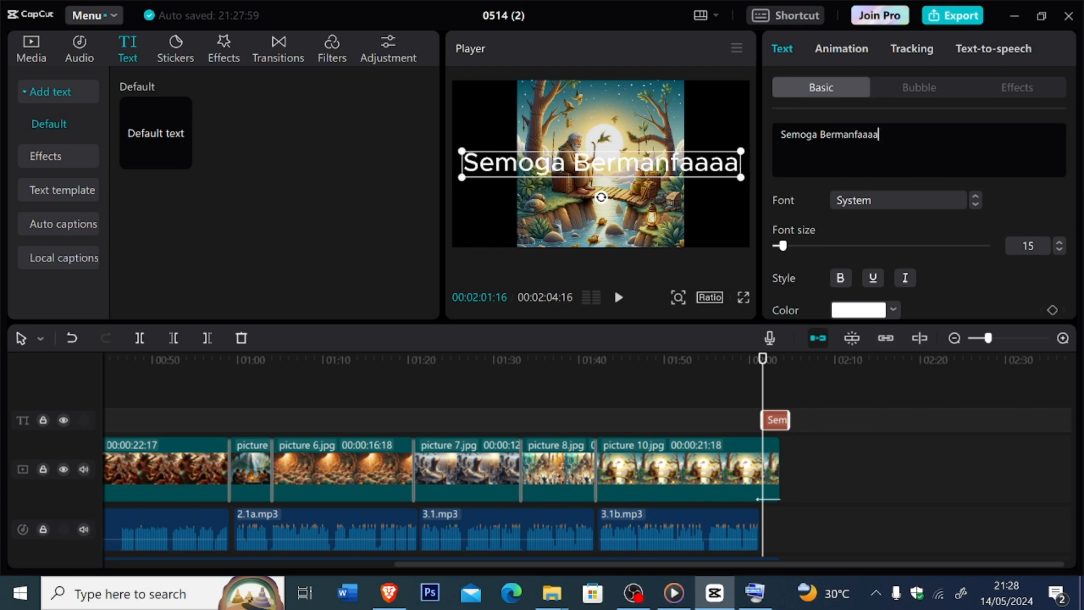
- Replace the closing caption's text with "Semoga Bermanfaat"
drag(904, 132, 775, 132)
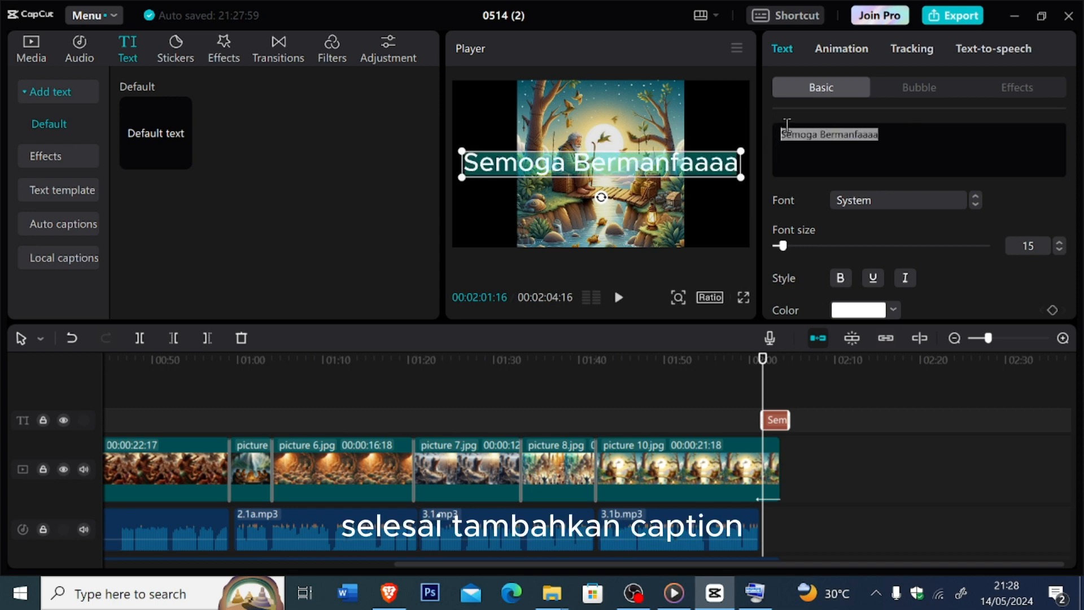
key(BackSpace)
text(Se)
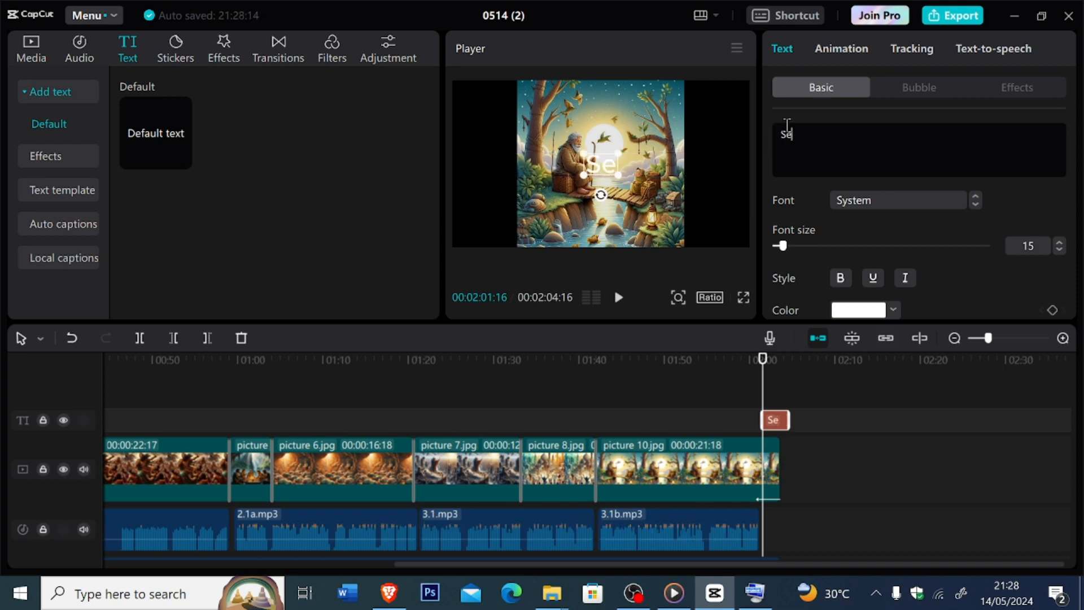
text(mo)
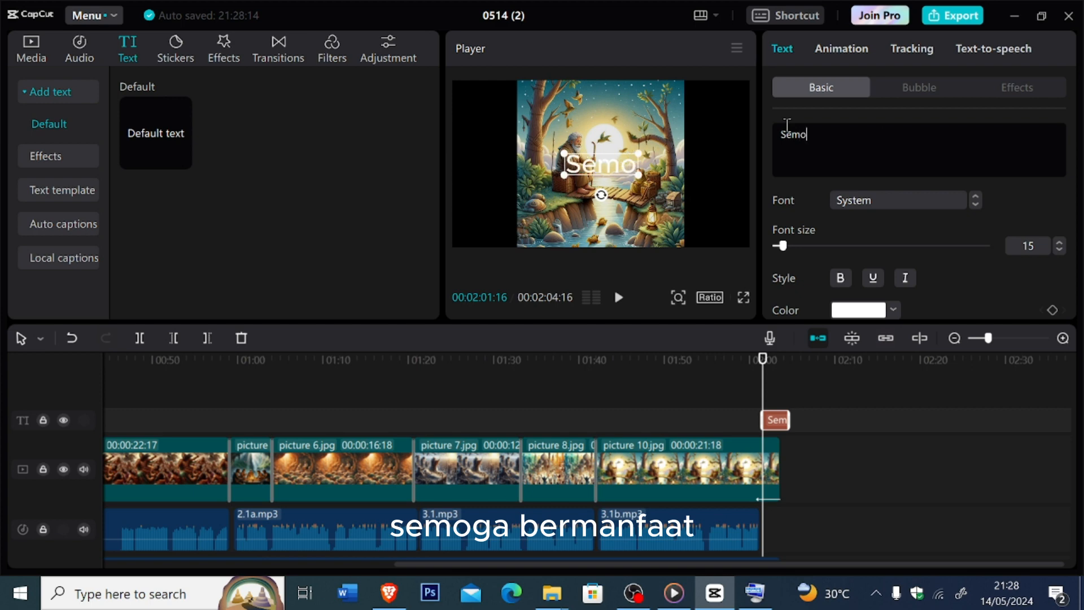
text(ga Ber)
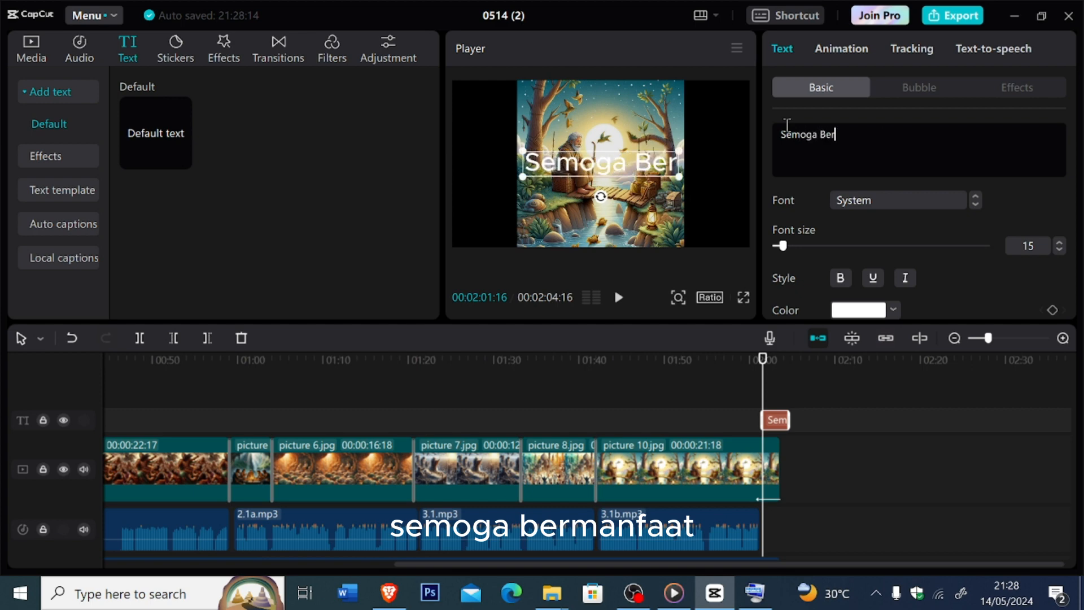
text(manfa)
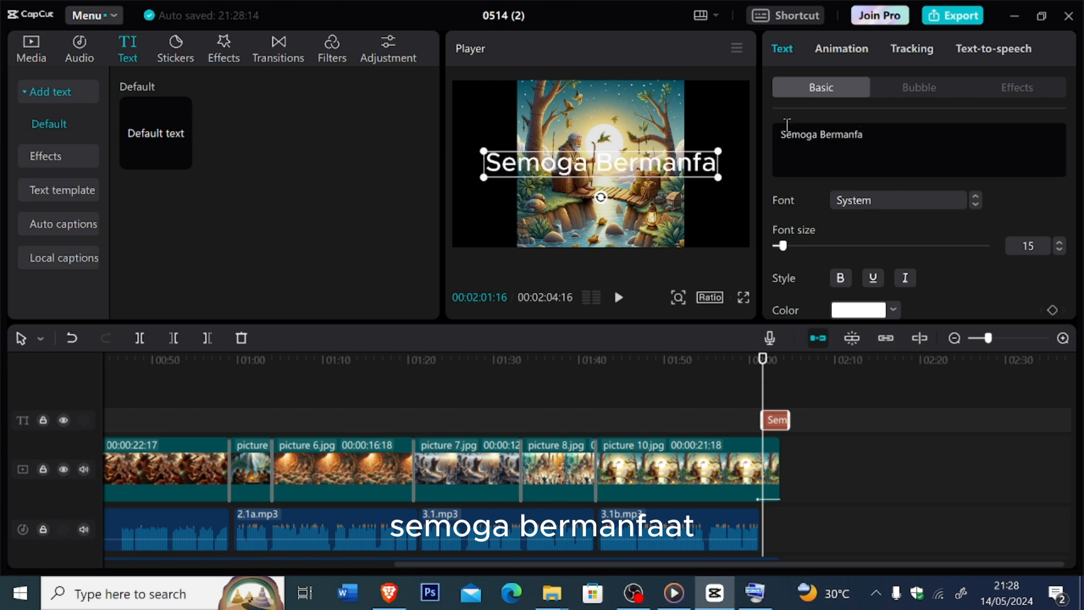
text(at)
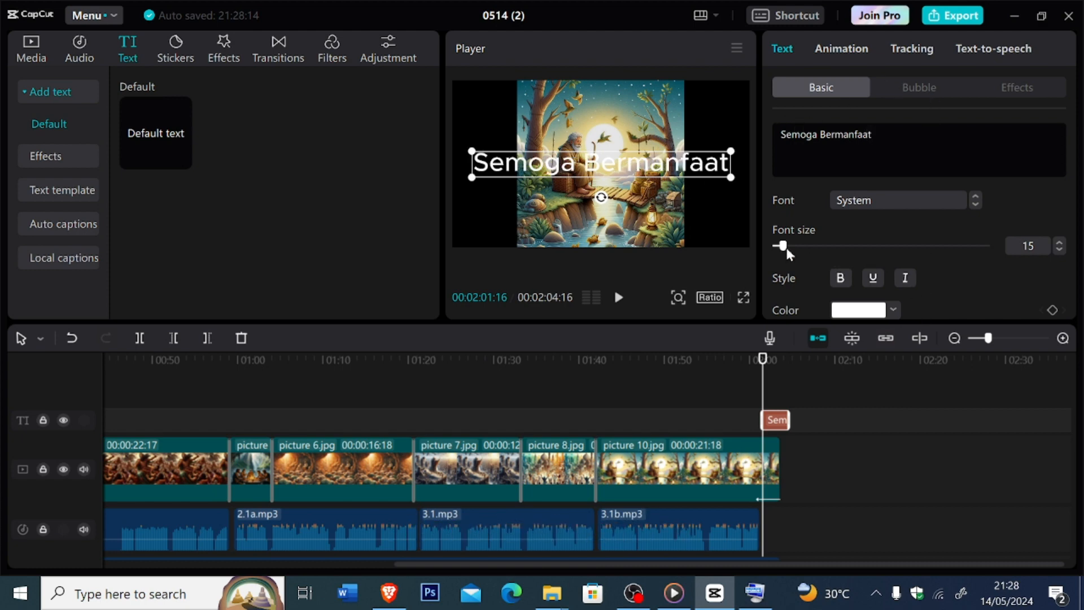
- Reduce the font size of the "Semoga Bermanfaat" caption to 12
click(1060, 250)
click(1060, 250)
click(1059, 250)
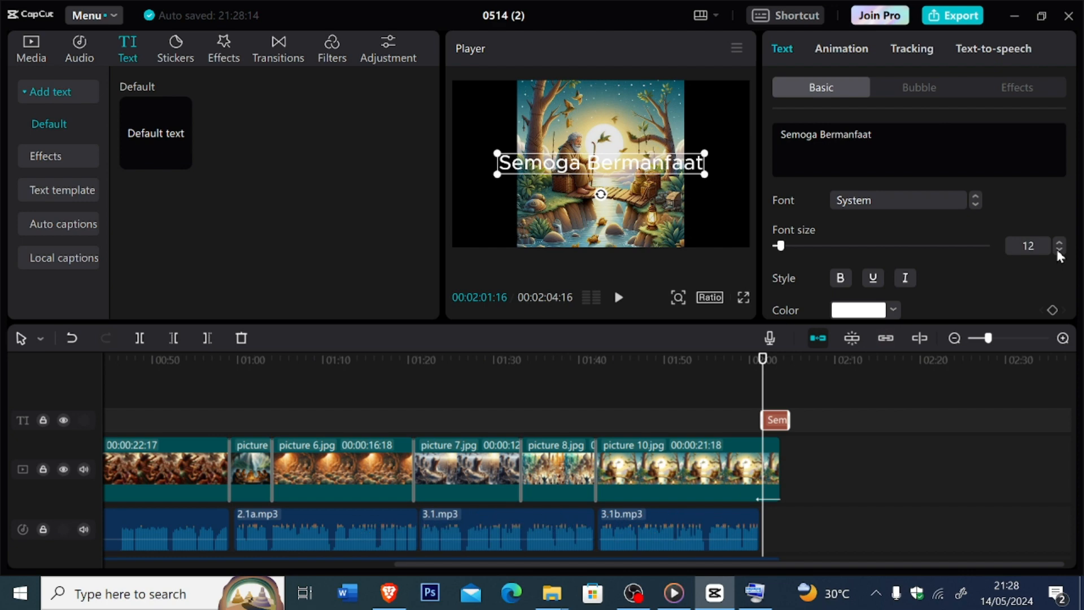
- Reduce the "Semoga Bermanfaat" caption's font size to 8 and move it to the picture's lower right area
click(1060, 251)
click(1060, 250)
click(1061, 250)
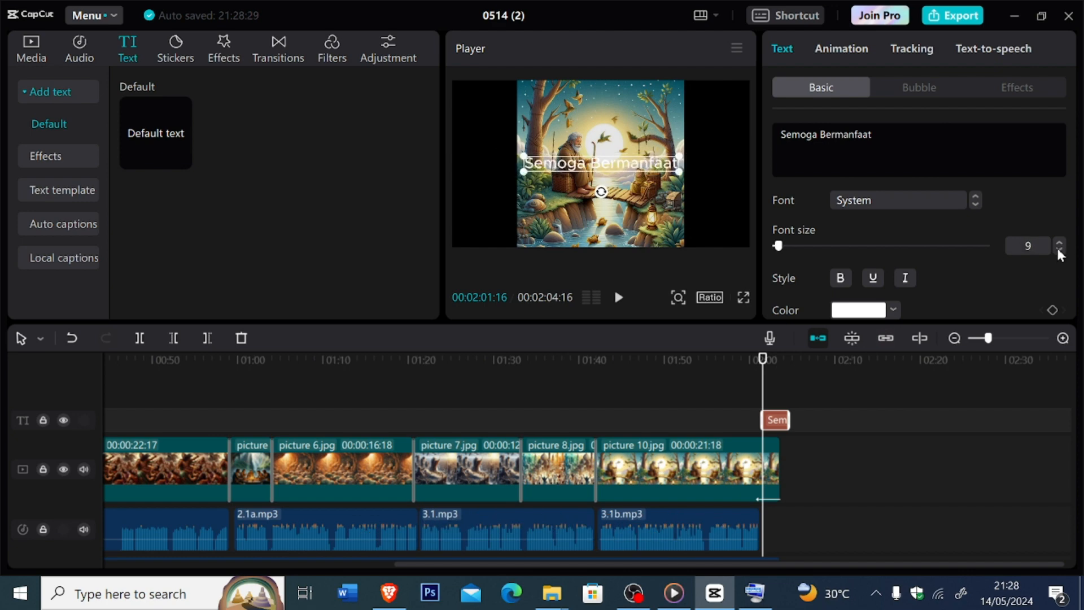
click(1060, 251)
drag(640, 167, 654, 235)
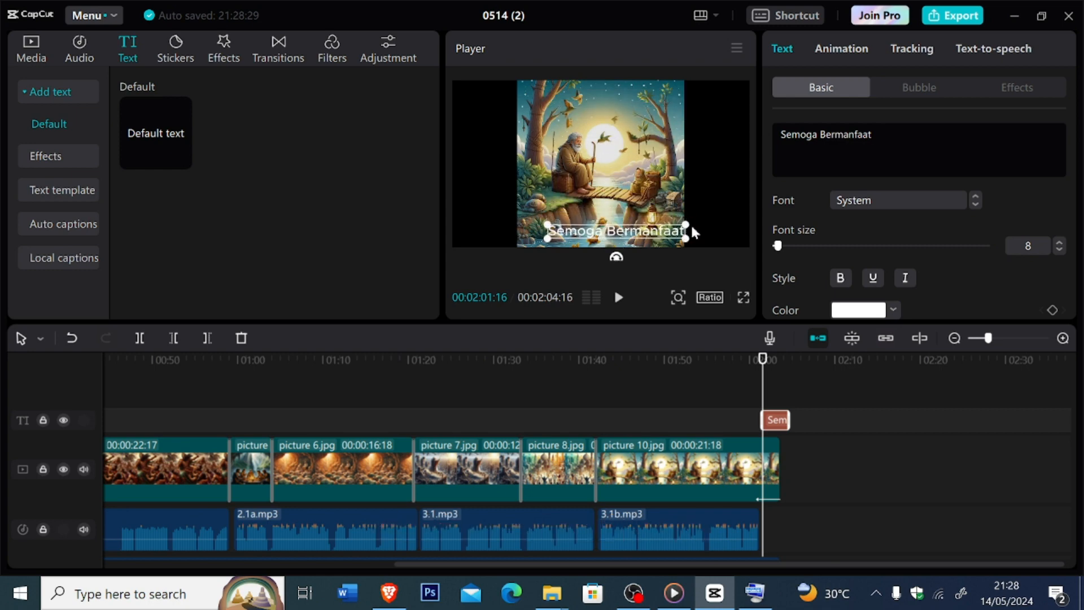
click(713, 221)
click(674, 236)
- Set the closing caption's font to High Tower Text Italic and make it bold
click(950, 200)
click(949, 201)
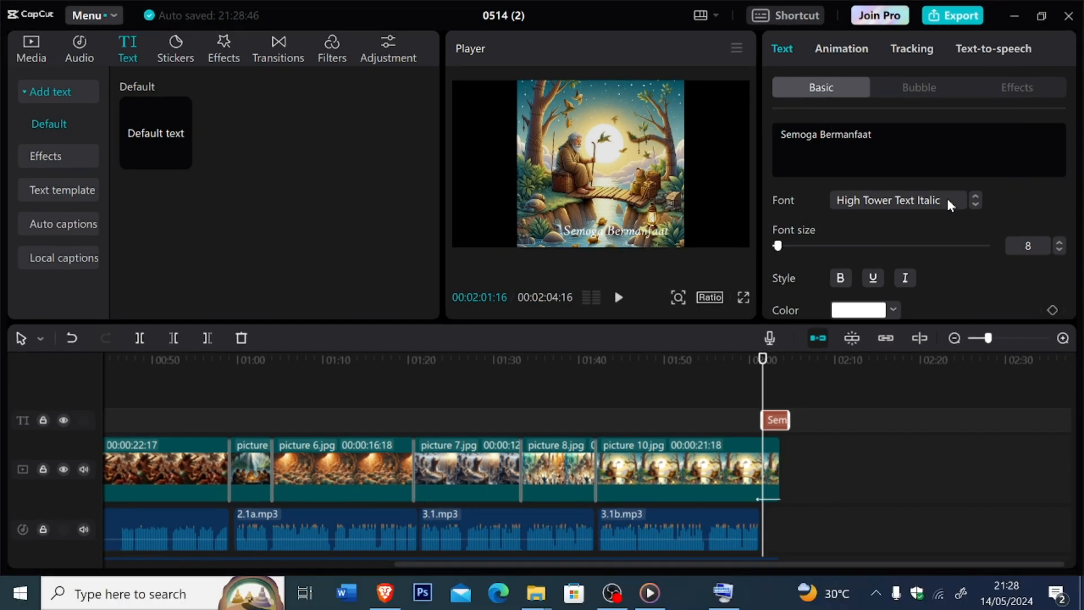
click(949, 213)
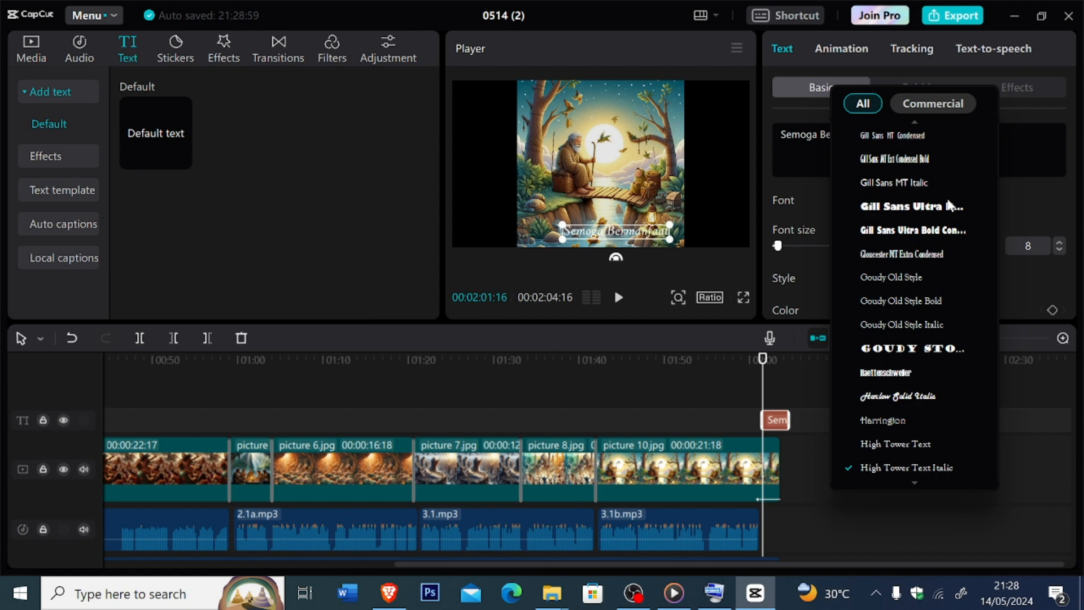
scroll(949, 209, up, 6)
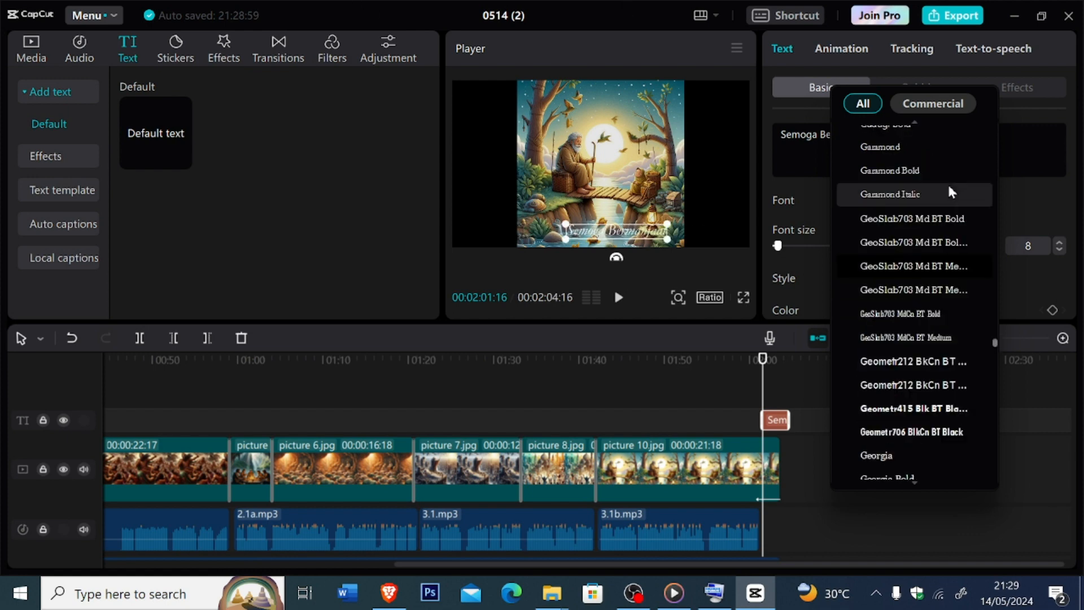
scroll(954, 203, up, 5)
scroll(988, 259, up, 2)
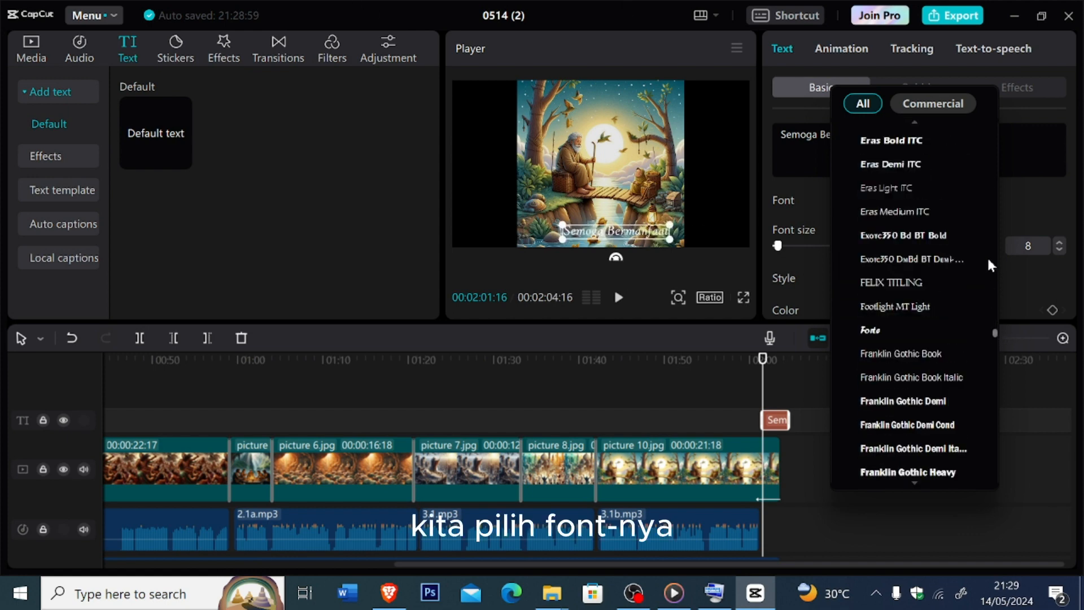
scroll(980, 254, up, 10)
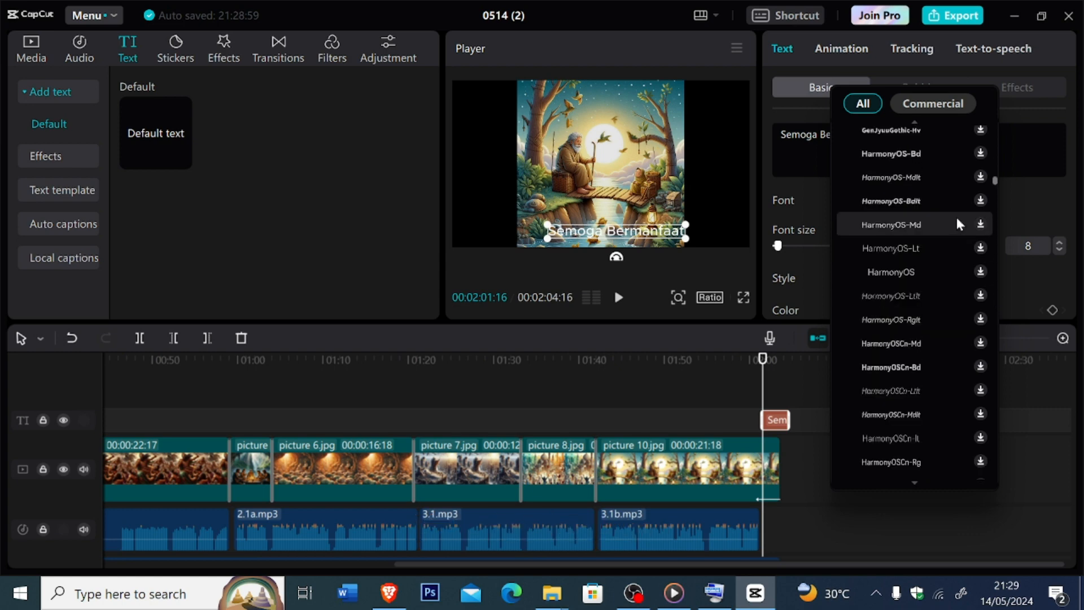
scroll(951, 214, up, 15)
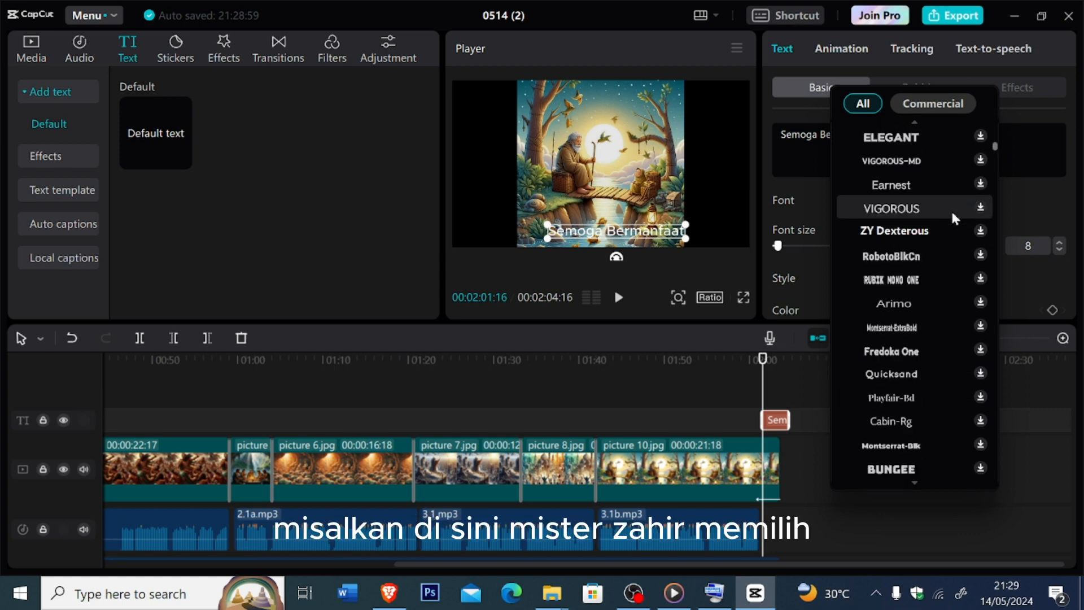
scroll(951, 208, up, 10)
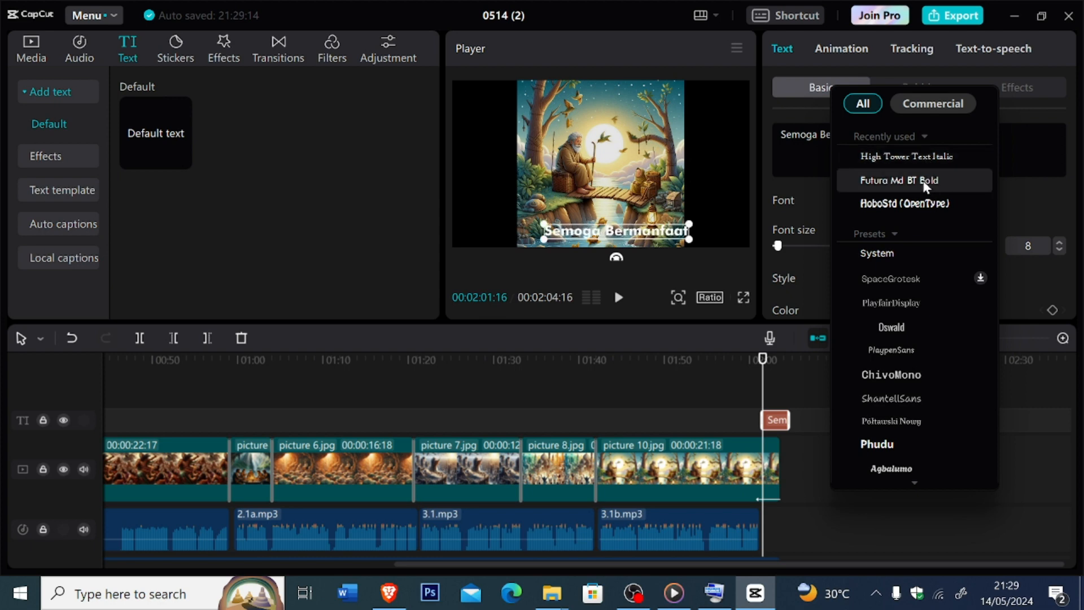
click(920, 161)
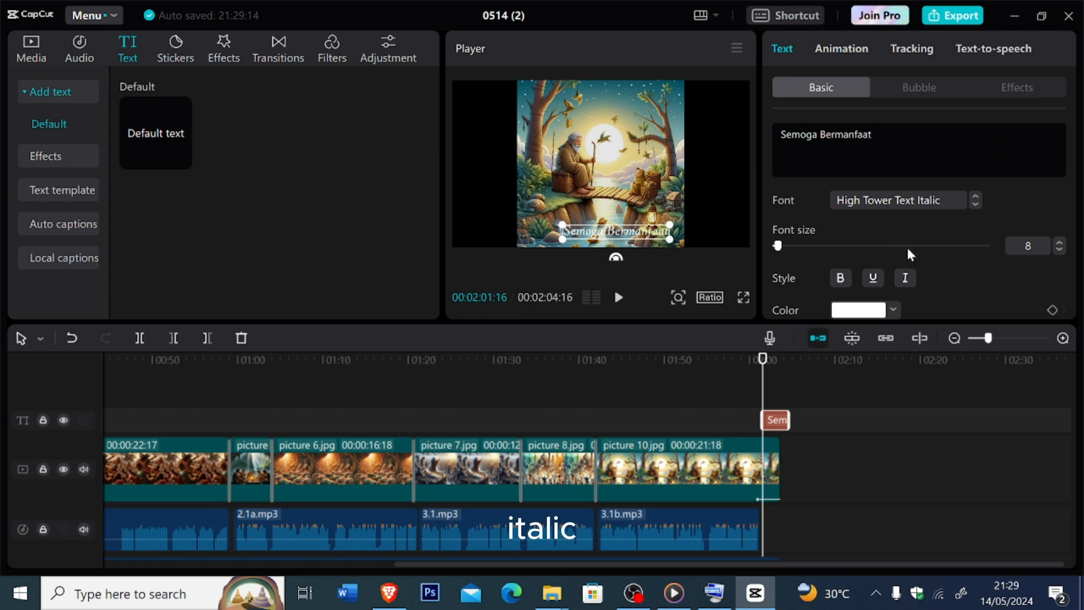
click(841, 282)
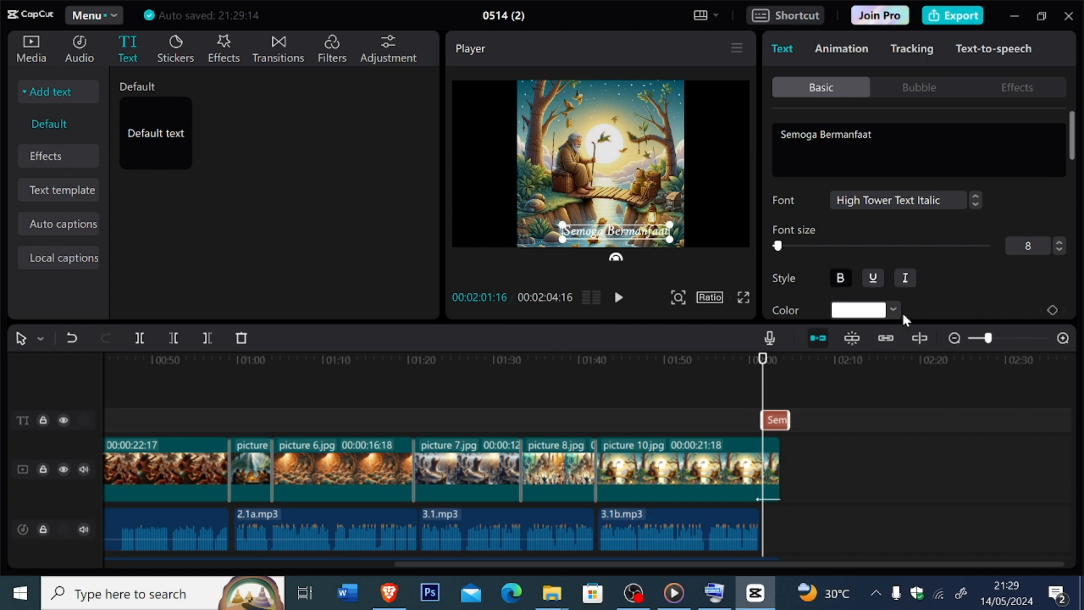
- Turn on a black shadow for the "Semoga Bermanfaat" caption
scroll(903, 311, down, 6)
scroll(941, 274, up, 3)
scroll(942, 274, down, 5)
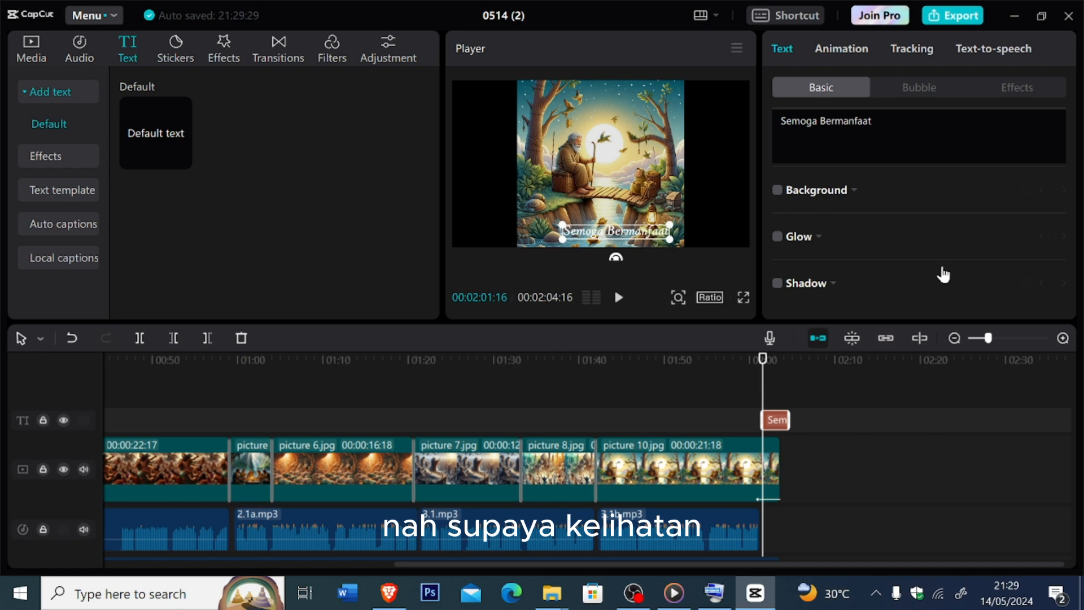
scroll(841, 253, up, 2)
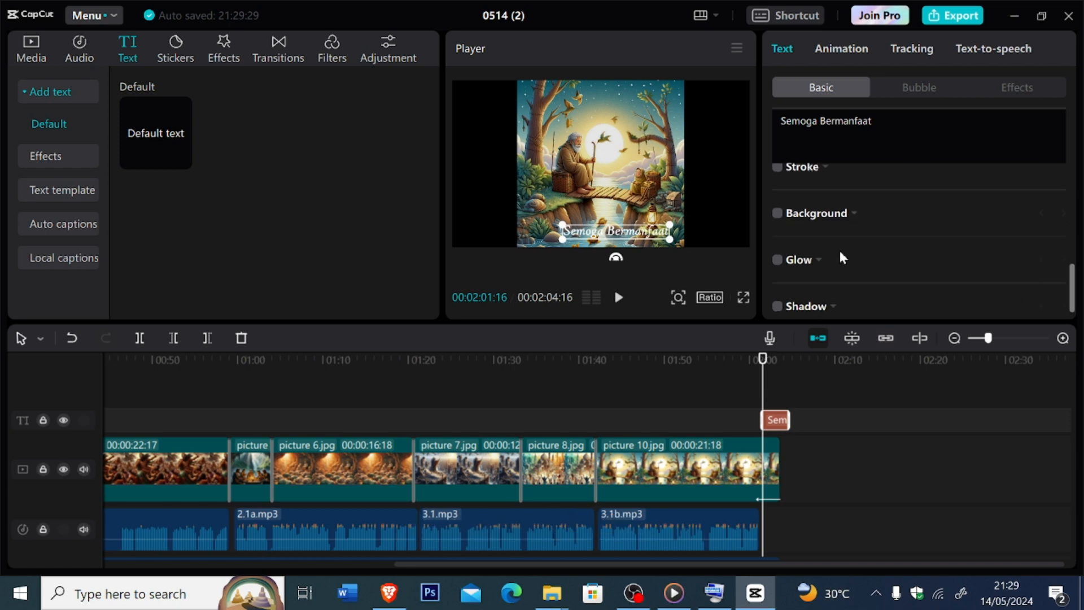
scroll(841, 253, down, 2)
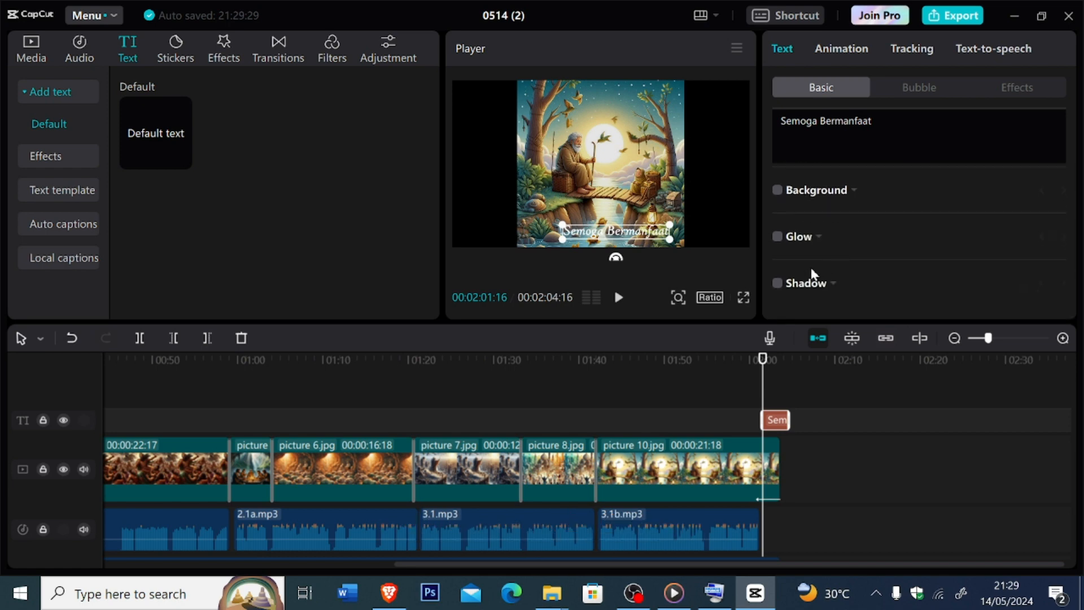
scroll(810, 267, up, 3)
scroll(809, 266, down, 3)
scroll(811, 270, down, 1)
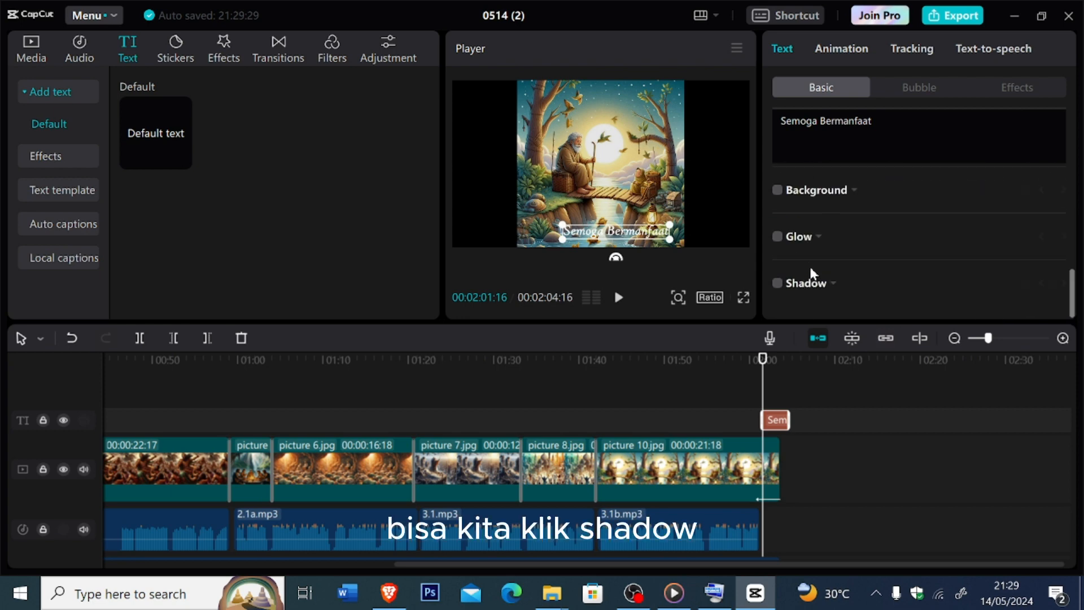
click(778, 284)
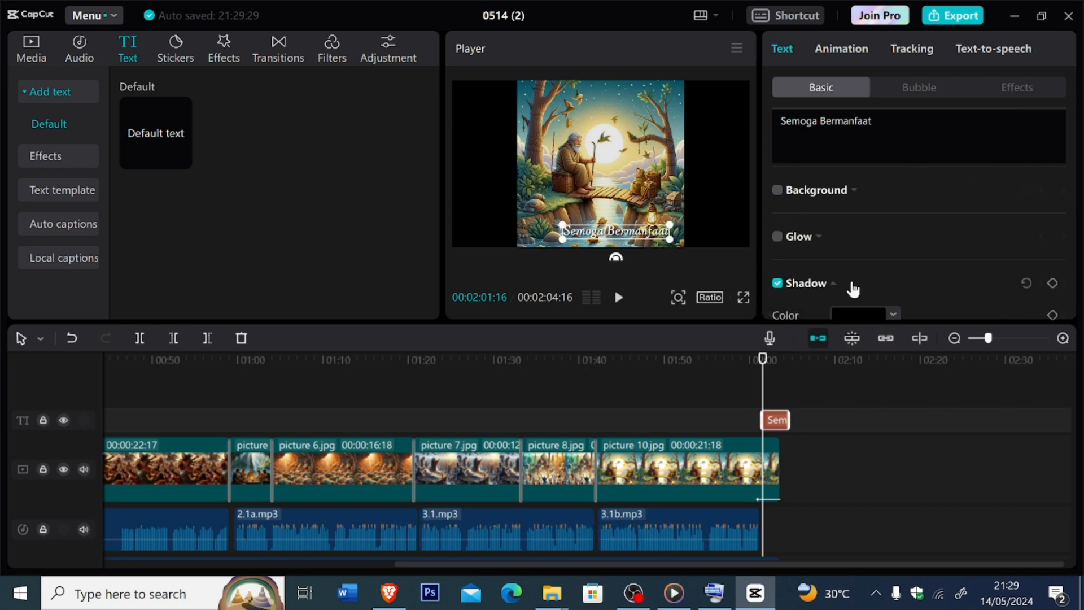
scroll(891, 282, down, 4)
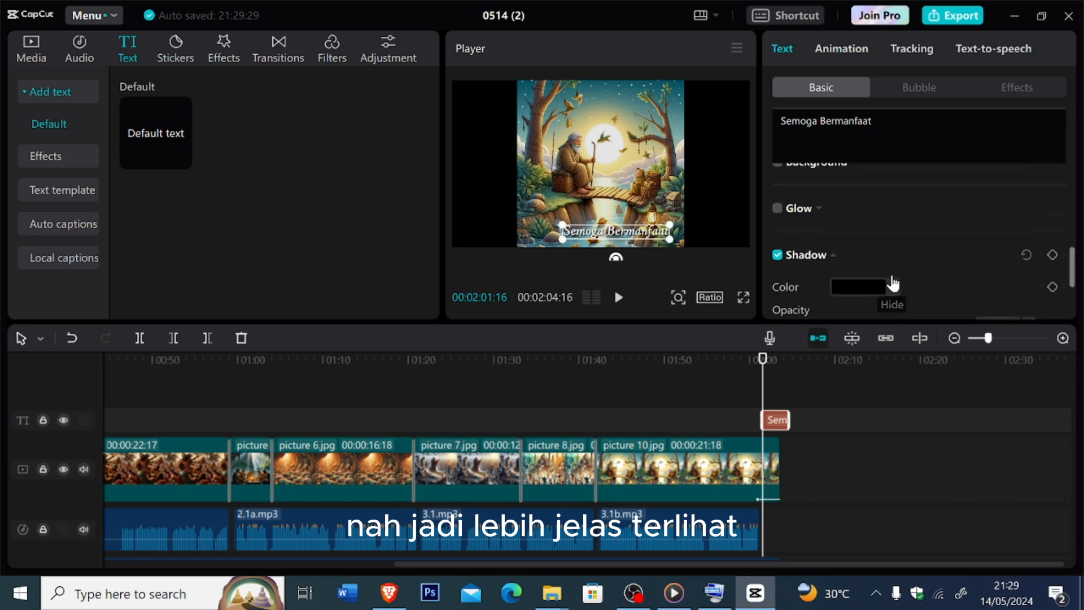
scroll(890, 282, down, 1)
scroll(891, 283, up, 5)
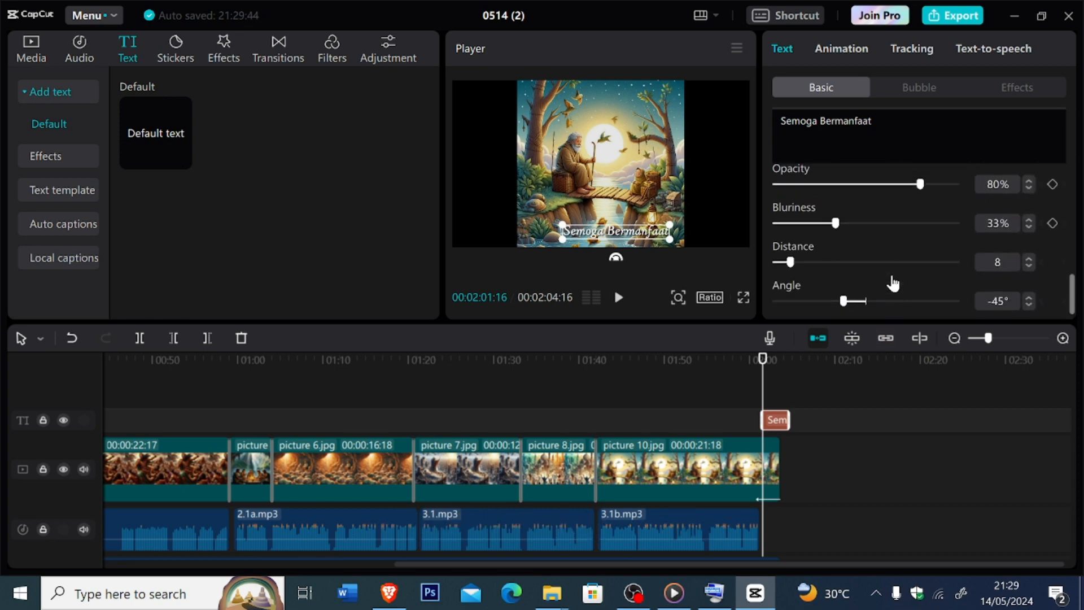
- Lengthen the "Semoga Bermanfaat" clip to about 15 seconds, ending together with picture 10.jpg, and preview it from 00:01:46:19
click(651, 178)
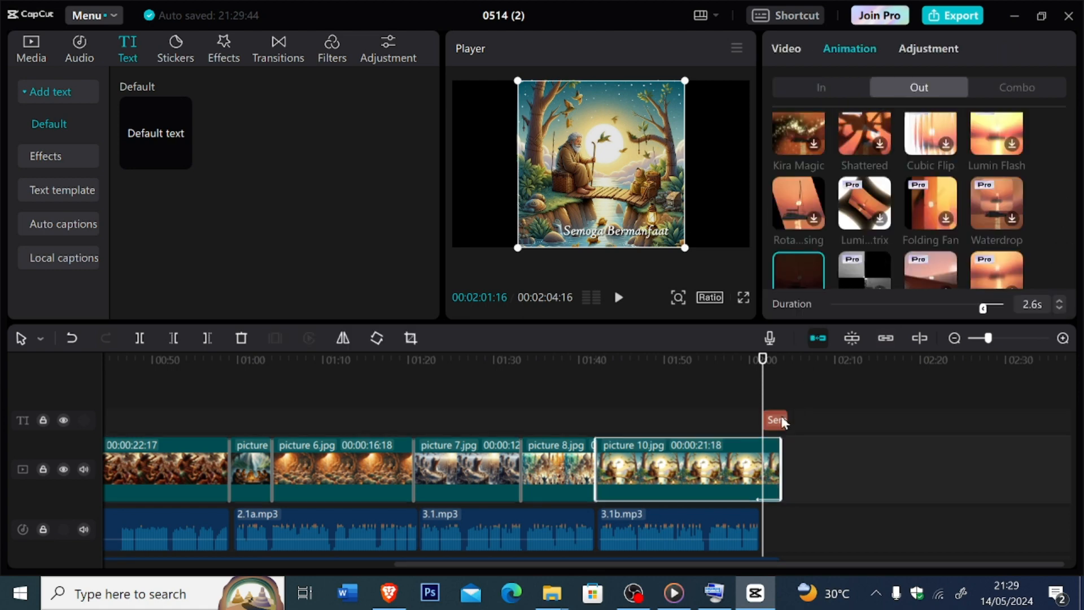
mouse_move(782, 423)
mouse_down()
mouse_move(774, 423)
mouse_move(831, 416)
mouse_move(704, 422)
mouse_move(778, 424)
mouse_up()
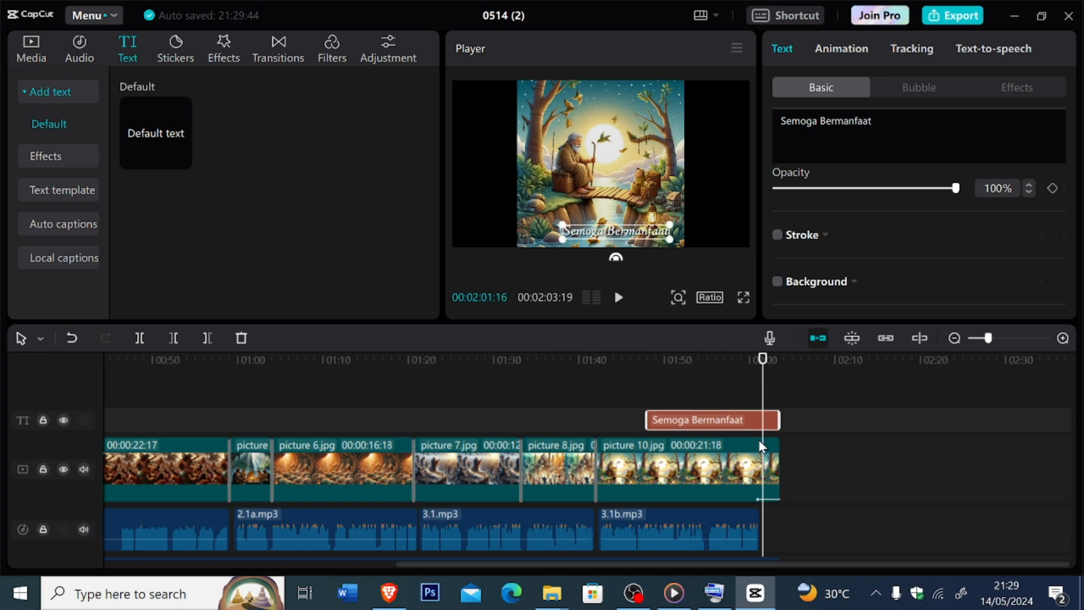
click(758, 379)
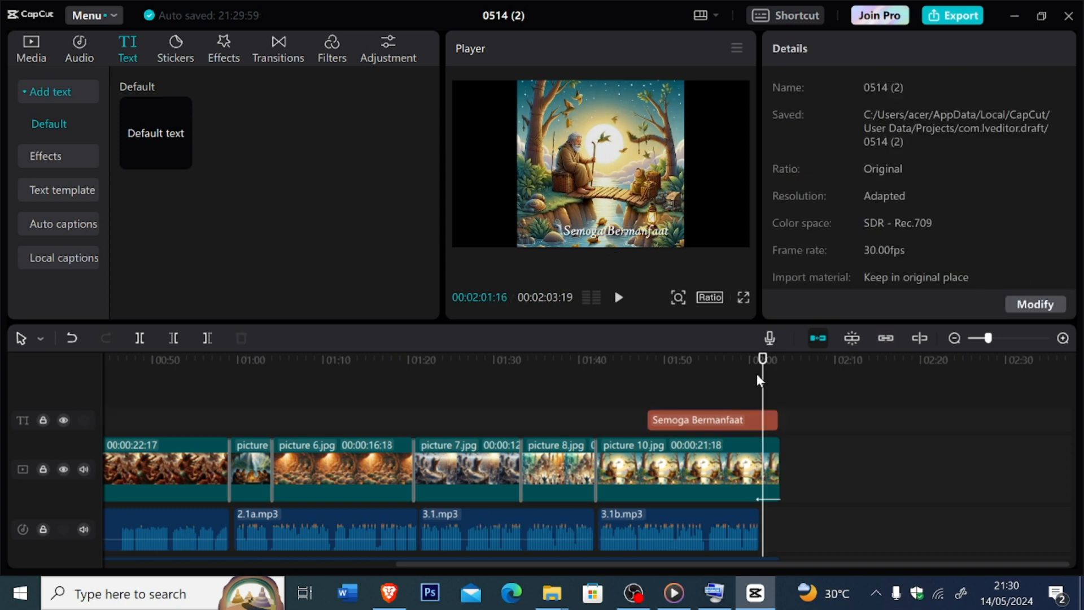
drag(763, 376, 636, 398)
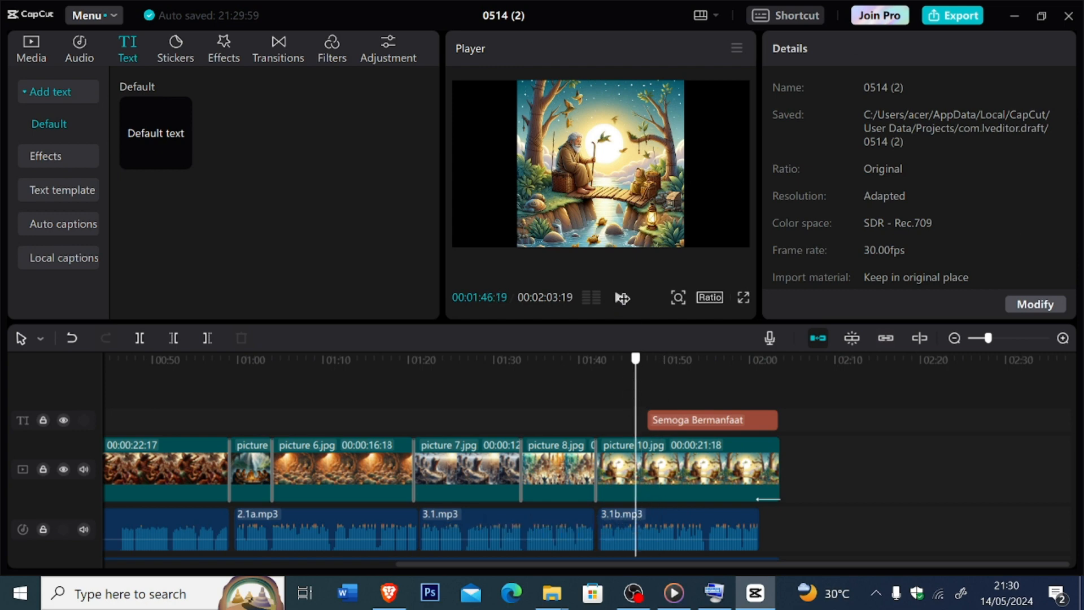
click(622, 298)
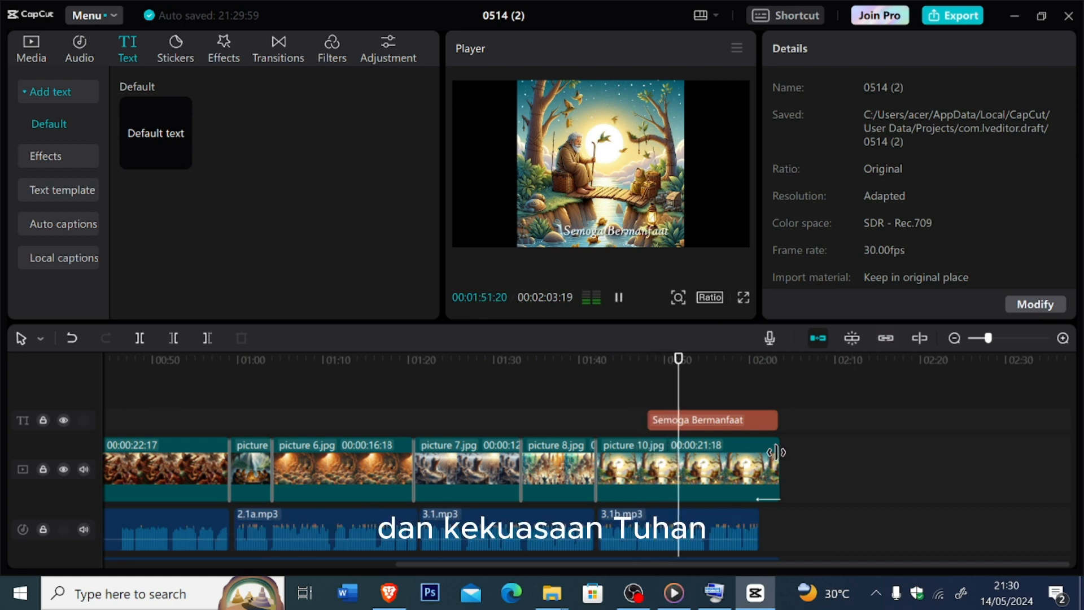
- Extend picture 10.jpg to 00:00:35:29, shift the caption clip to its new end, and play back the ending
drag(777, 472, 904, 473)
drag(758, 425, 878, 430)
drag(880, 430, 879, 430)
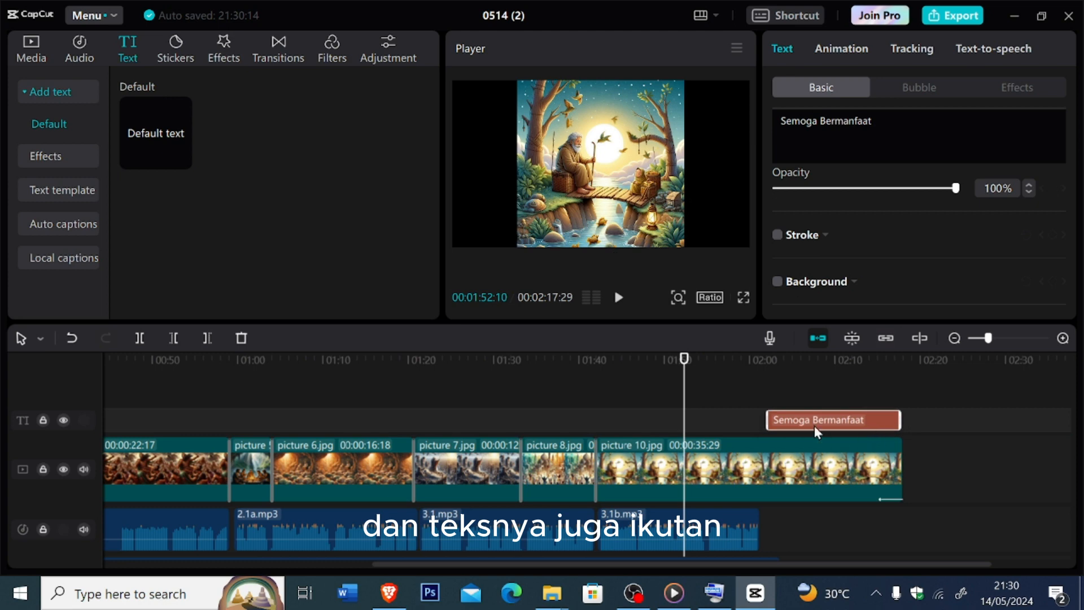
key(space)
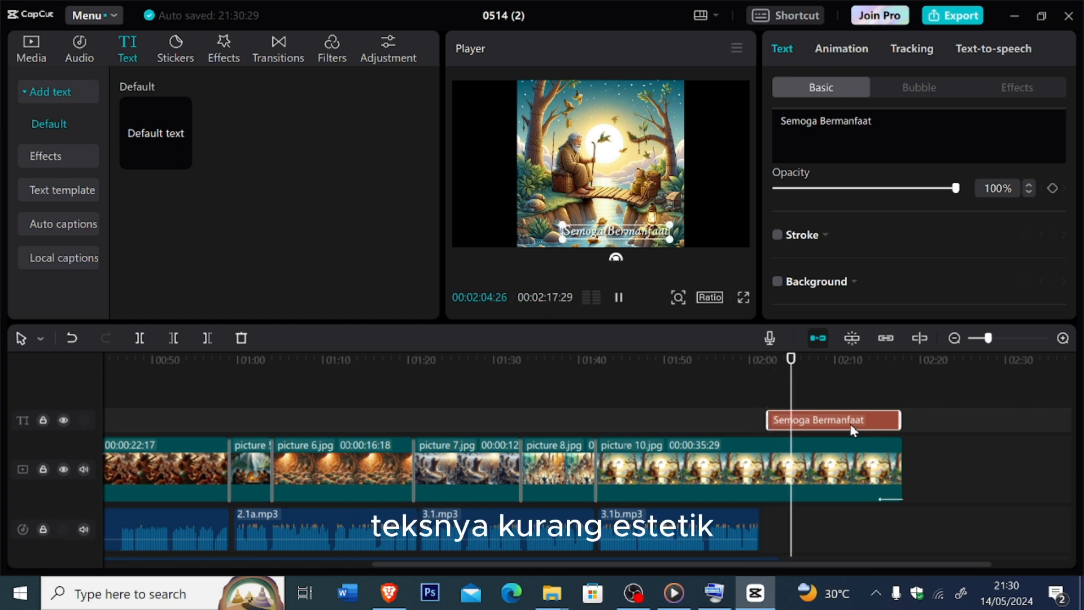
key(space)
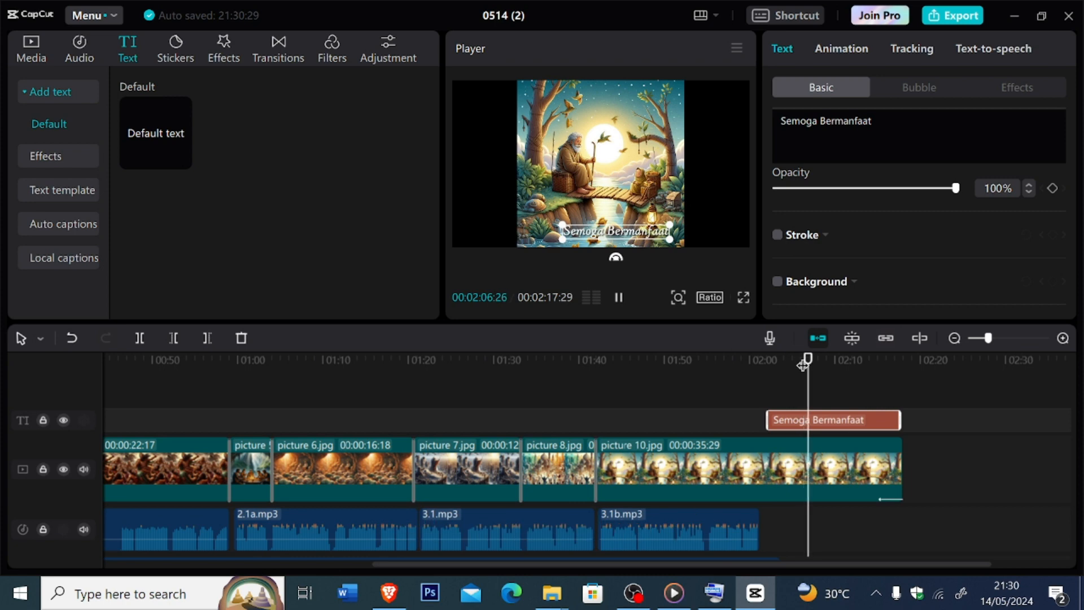
click(824, 401)
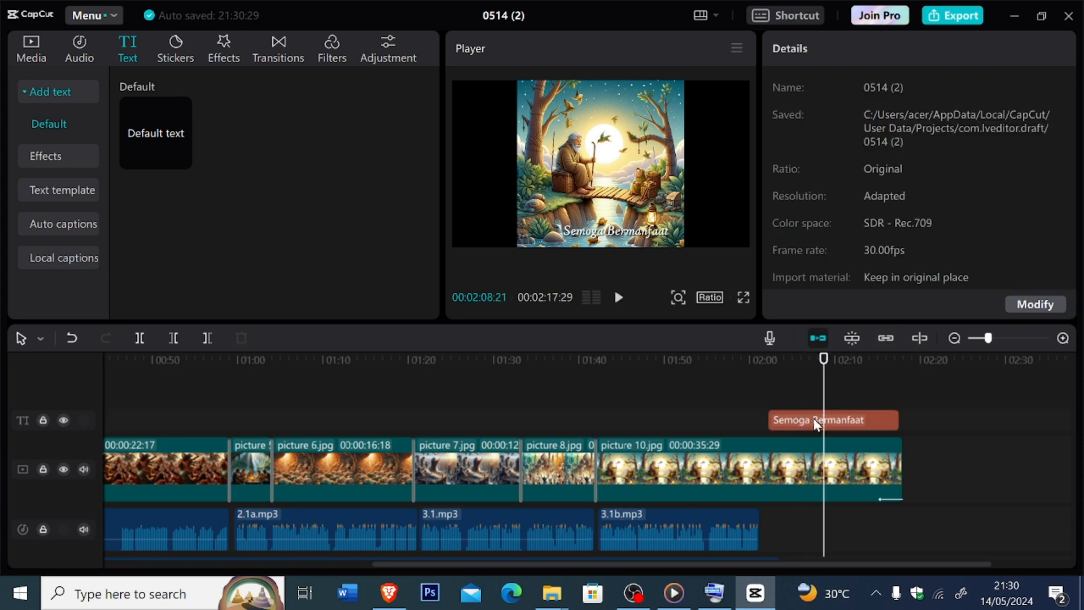
- Apply the Fade In entrance animation to the "Semoga Bermanfaat" caption
click(816, 418)
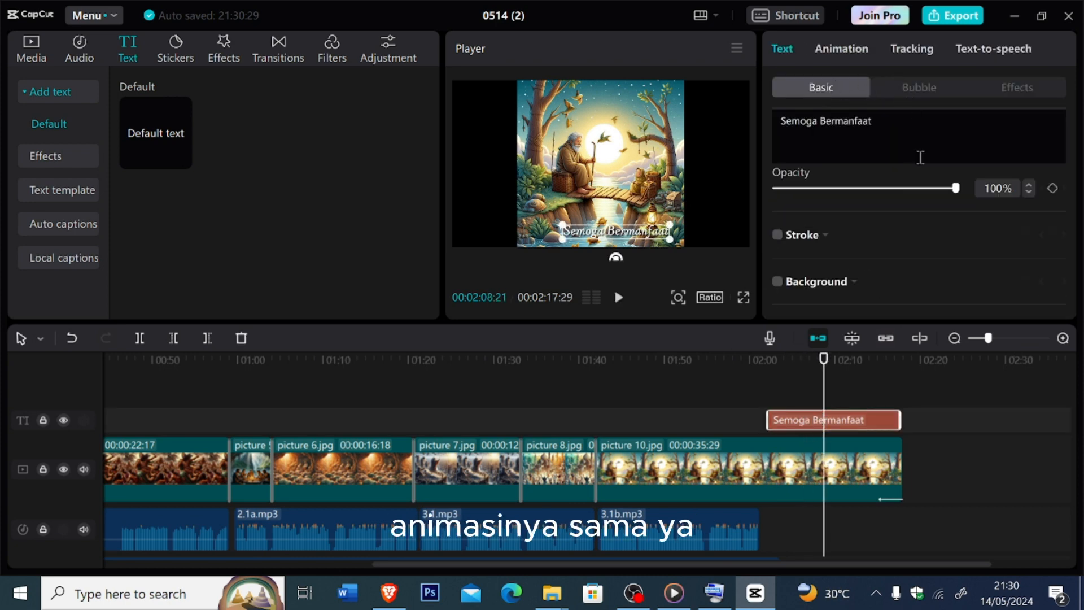
click(848, 48)
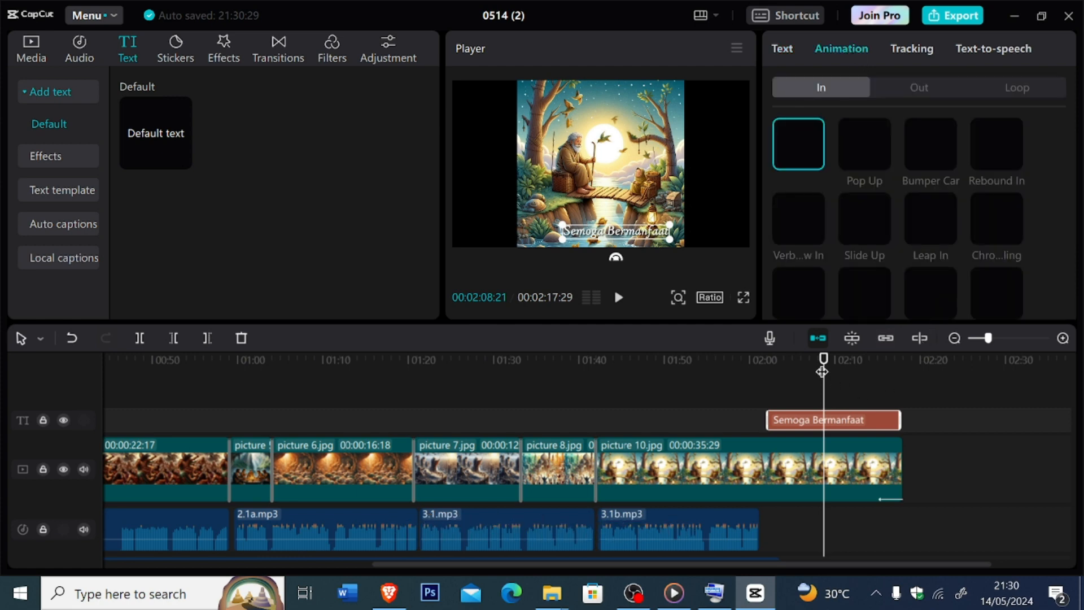
drag(826, 374, 773, 402)
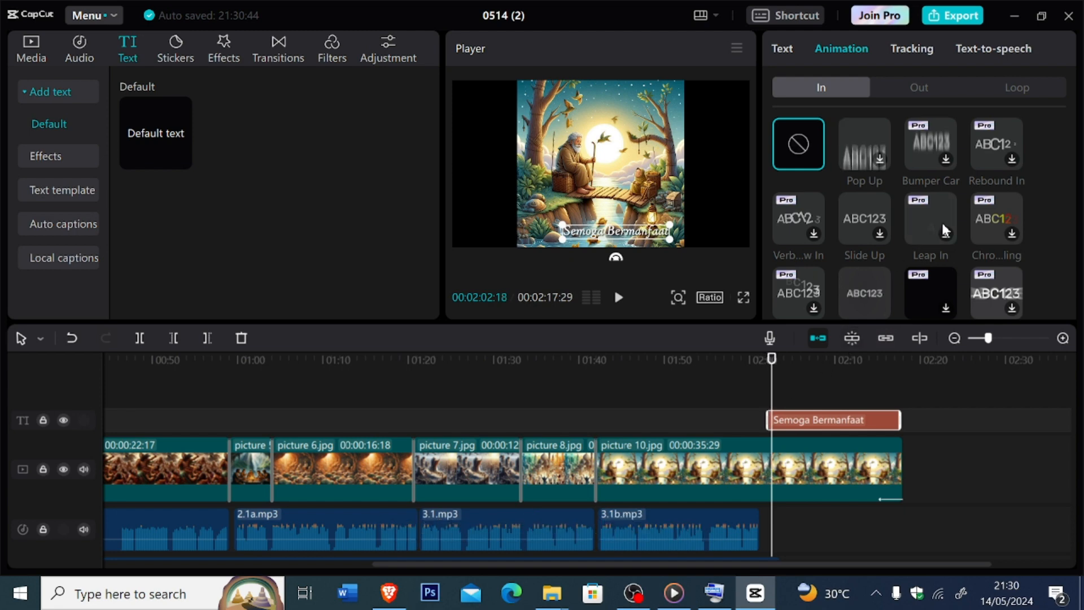
scroll(912, 240, down, 1)
scroll(912, 242, up, 1)
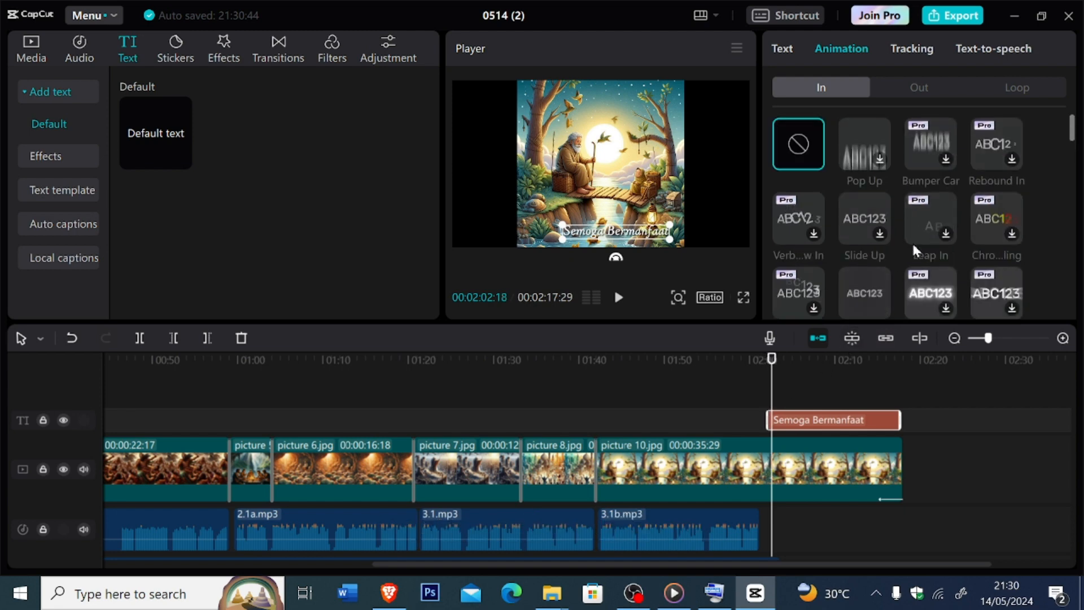
scroll(993, 207, down, 2)
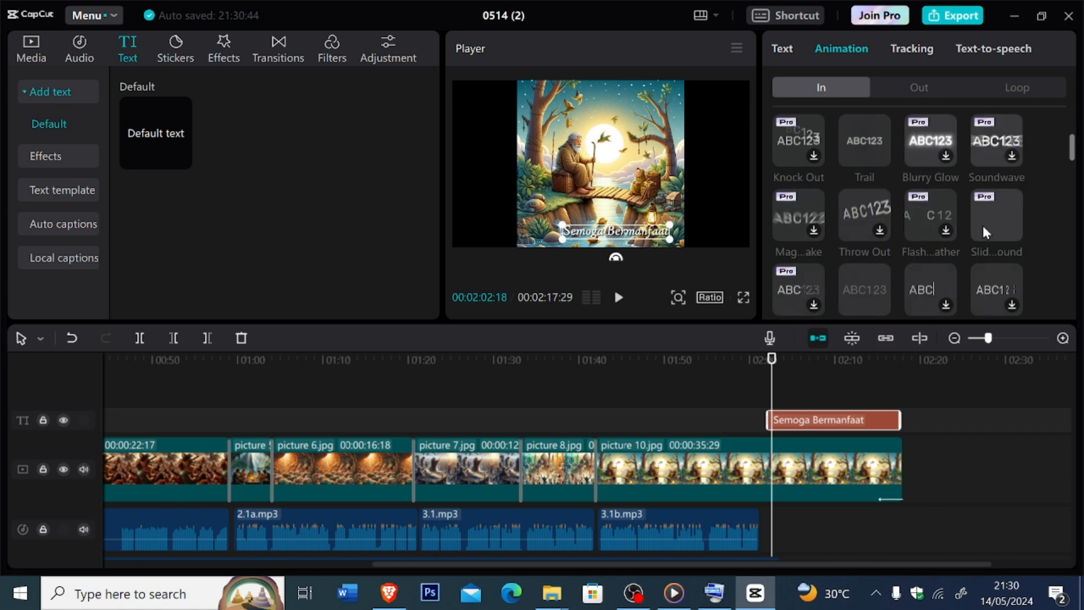
scroll(968, 243, up, 2)
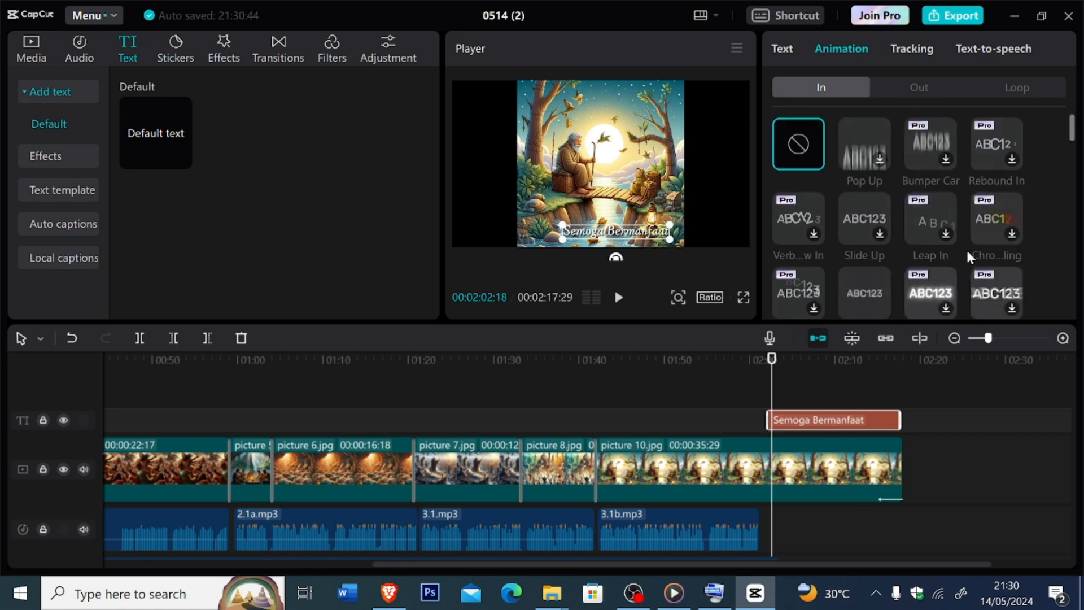
scroll(967, 248, down, 3)
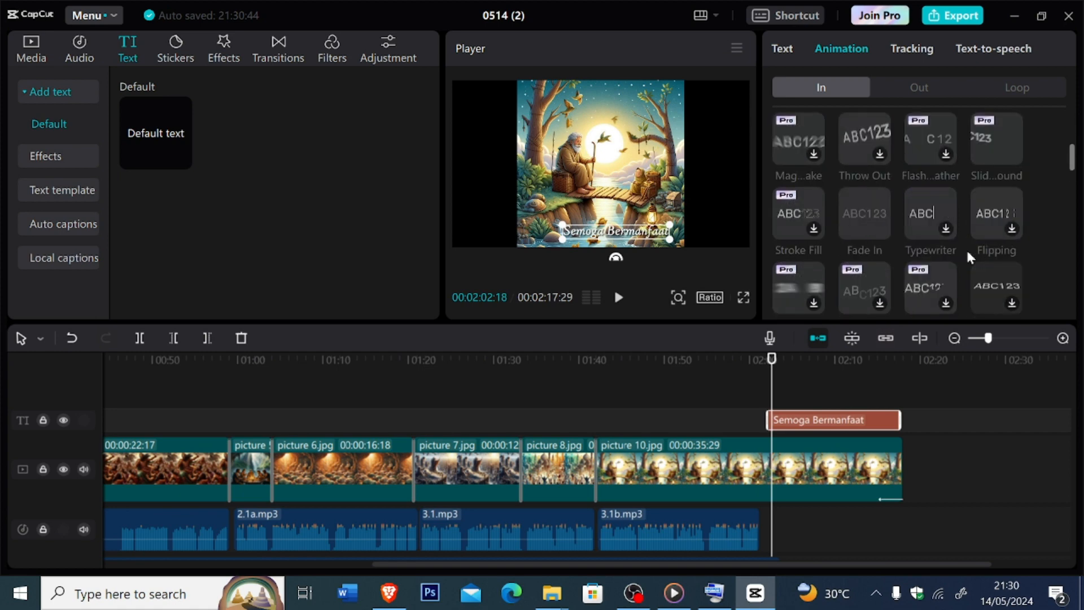
scroll(966, 248, up, 3)
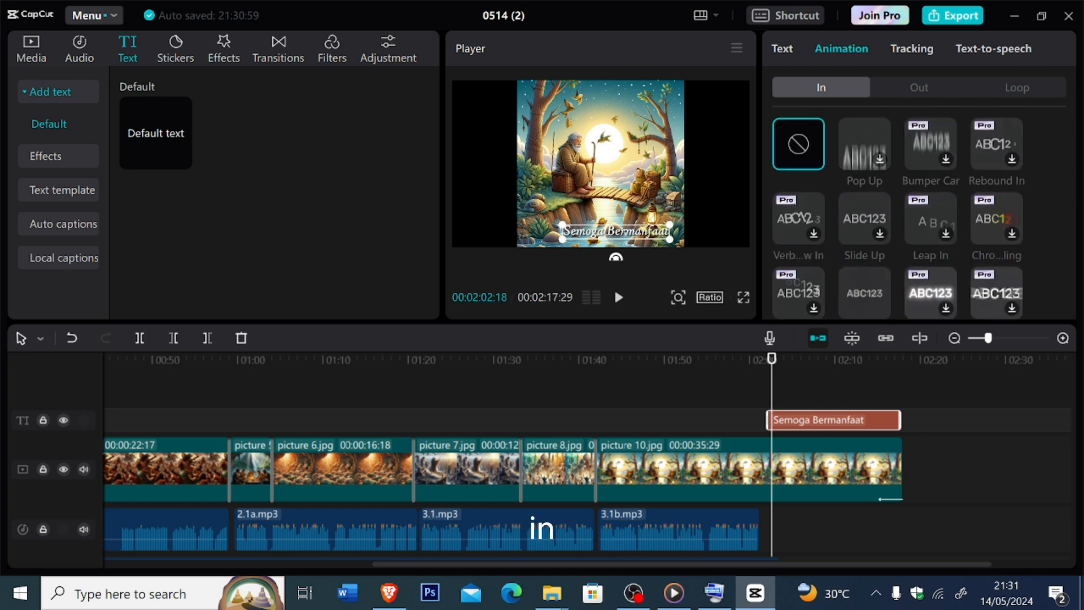
scroll(967, 192, down, 1)
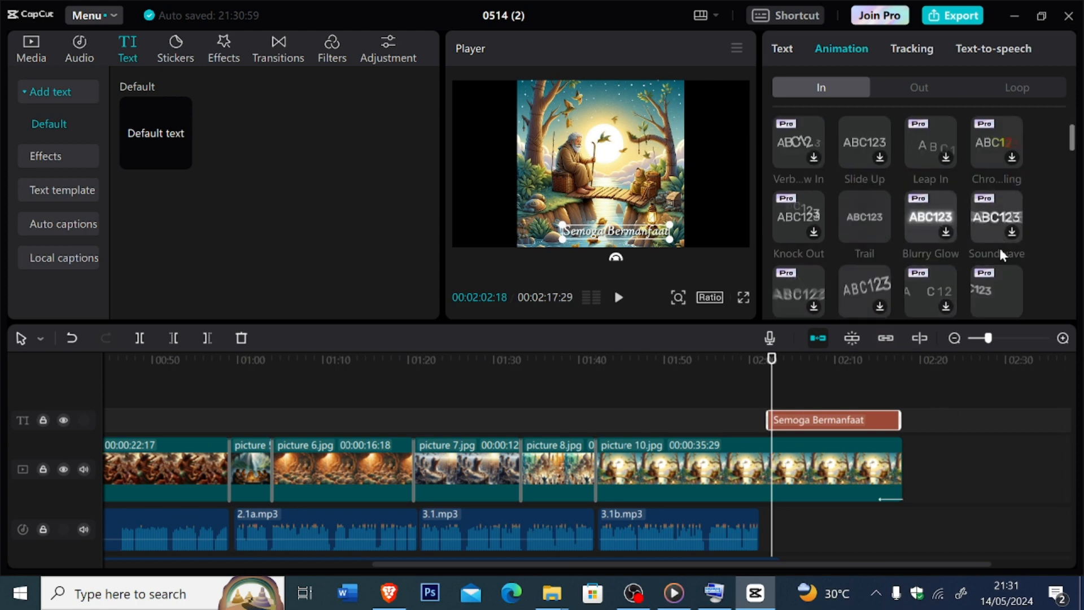
scroll(1002, 255, down, 3)
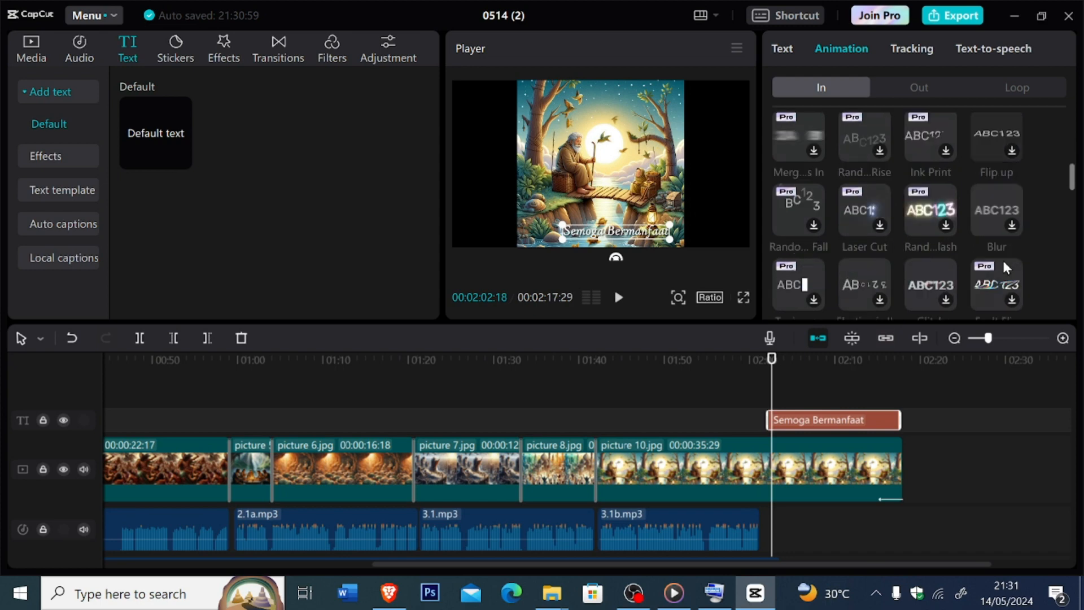
scroll(1002, 259, down, 1)
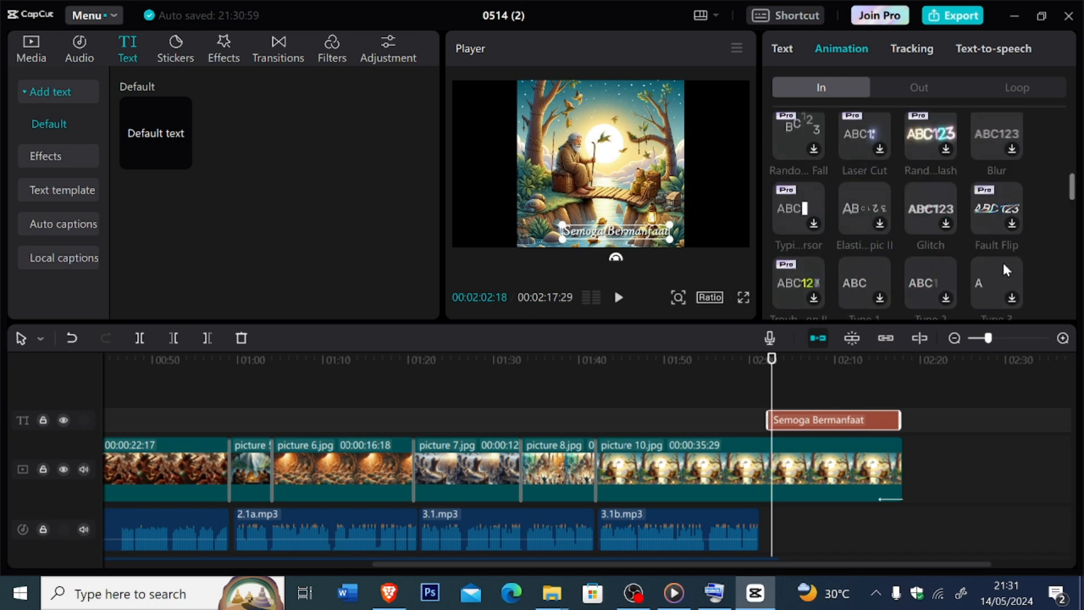
scroll(1002, 260, down, 2)
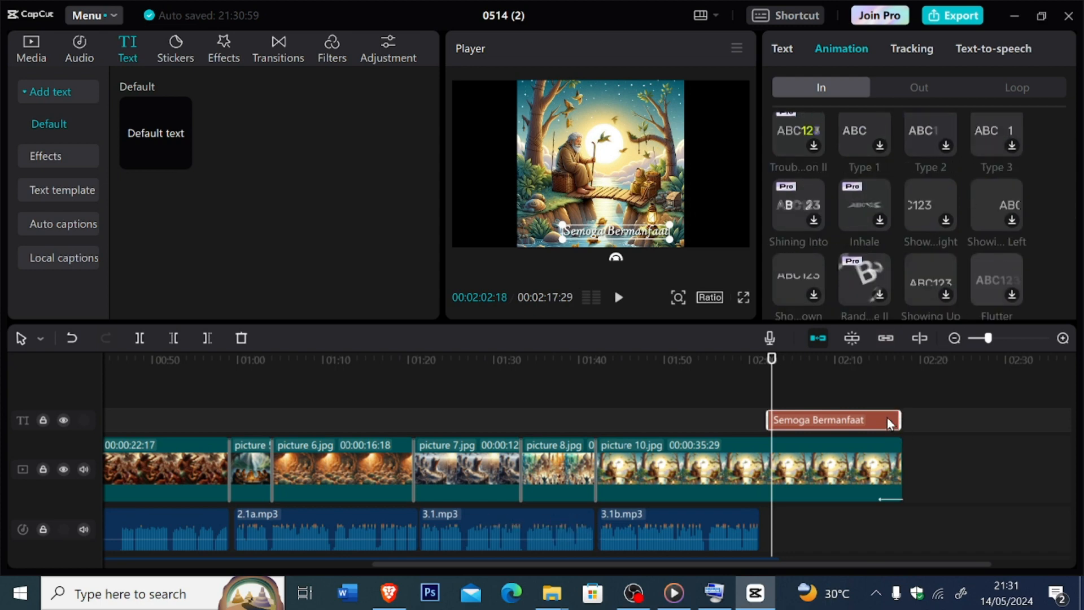
scroll(909, 270, down, 3)
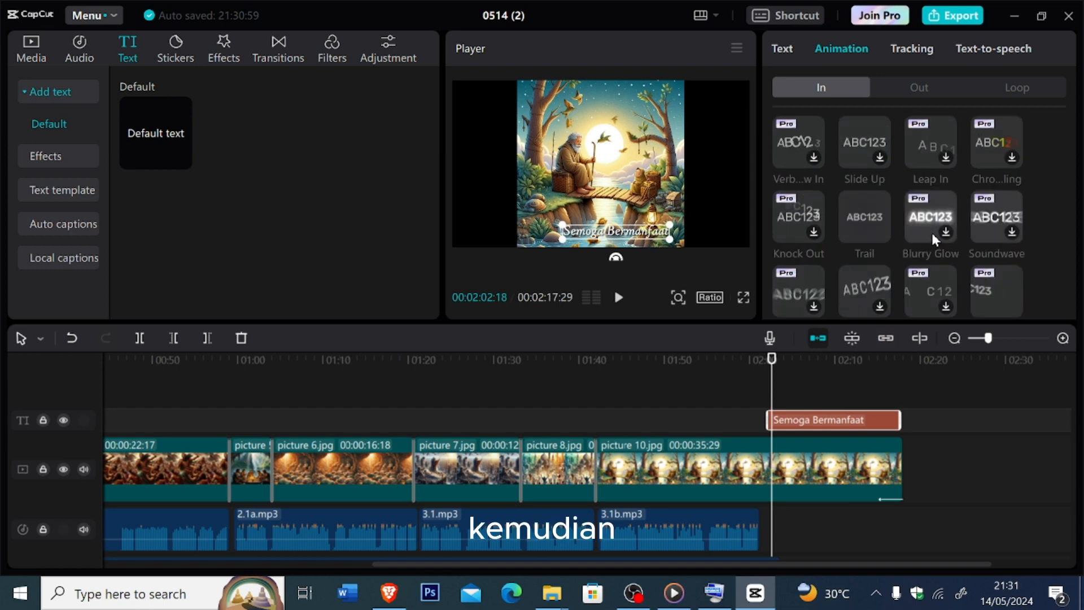
scroll(955, 144, up, 1)
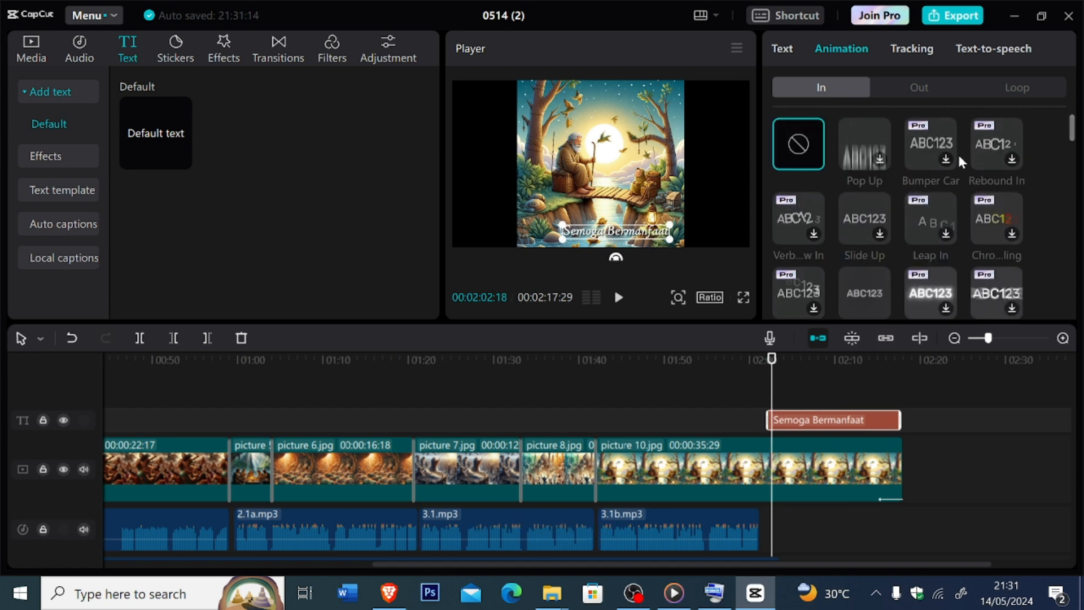
scroll(990, 160, down, 2)
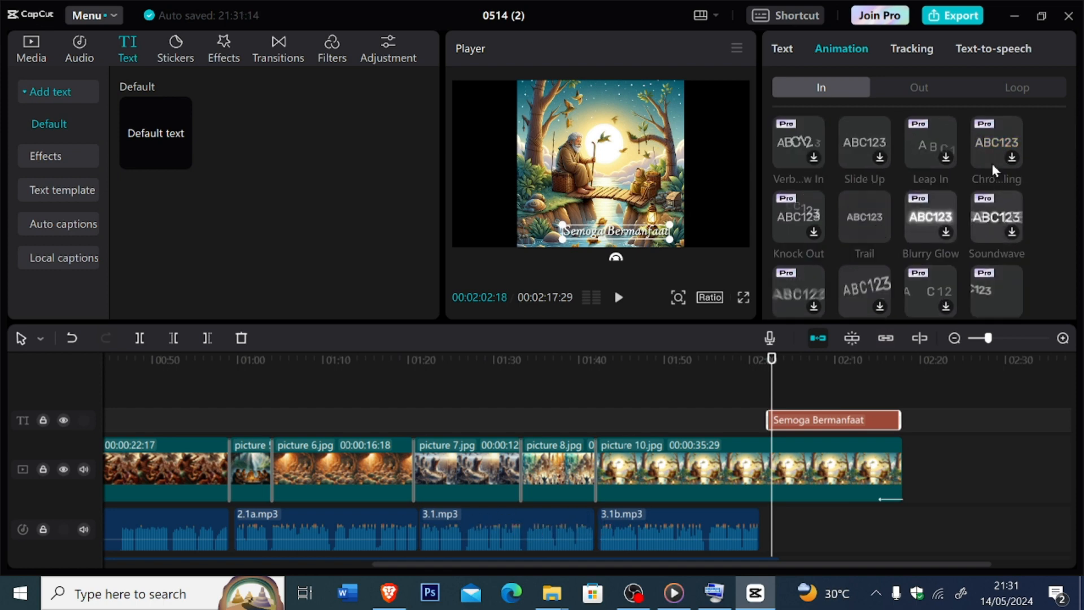
scroll(992, 164, down, 2)
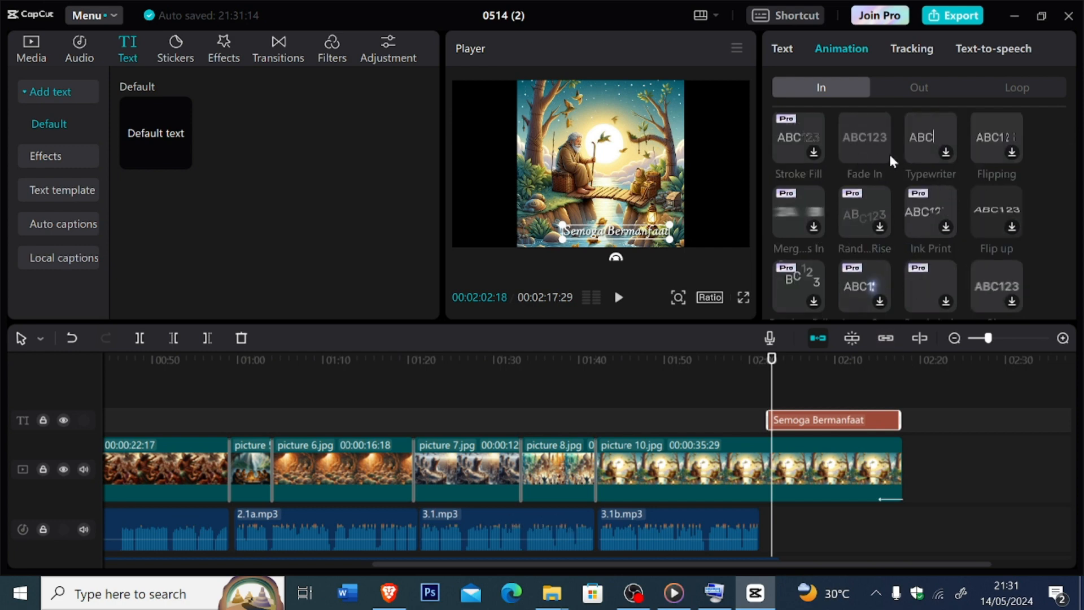
click(889, 152)
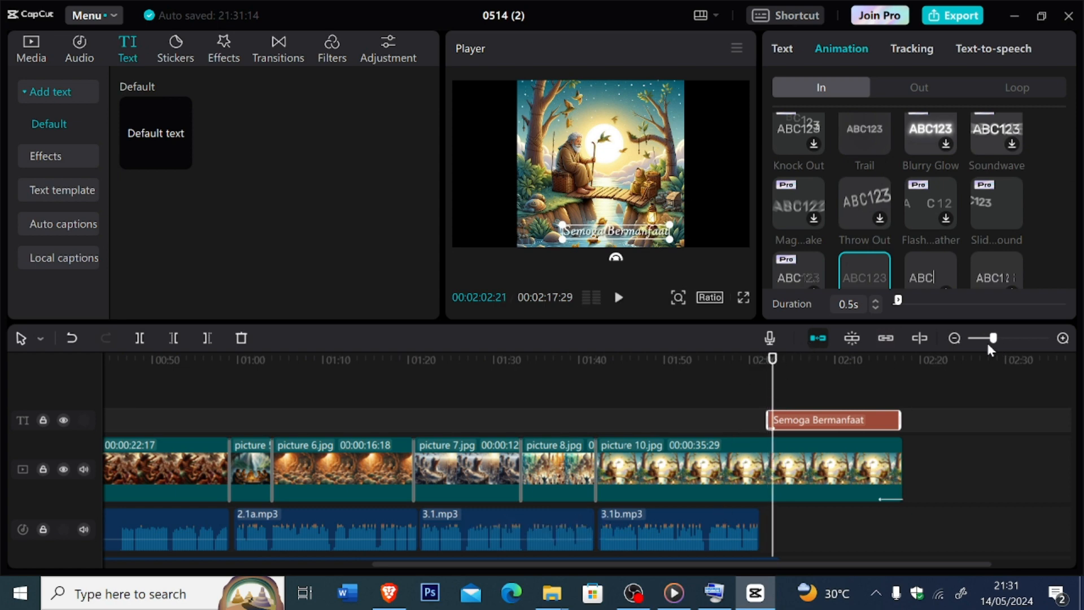
- Lengthen the caption's Fade In animation to 1.1 s and play back the caption through to the closing seconds
drag(992, 339, 985, 340)
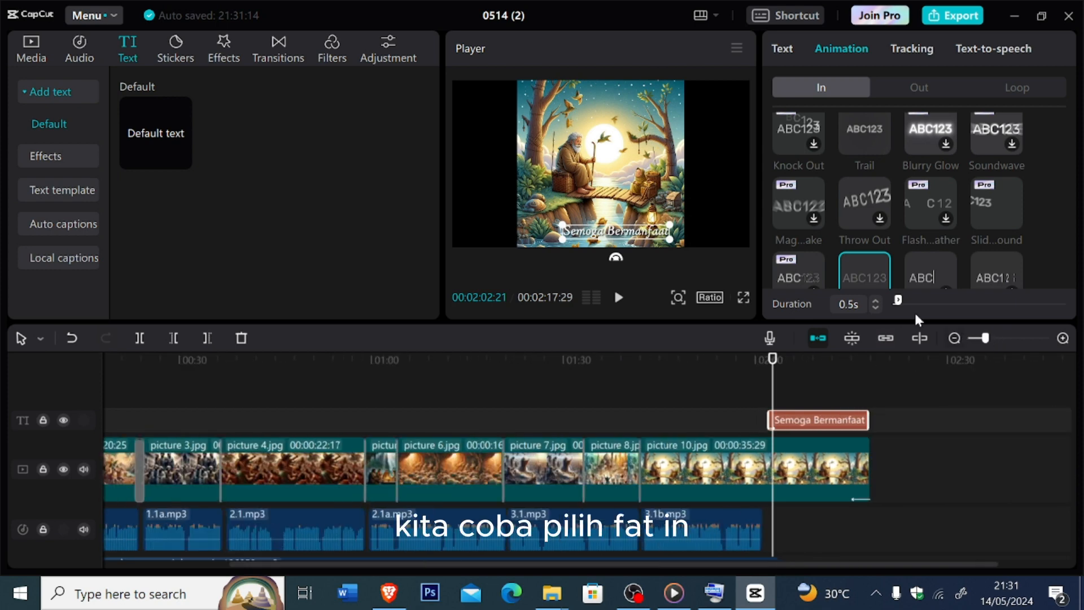
drag(899, 300, 904, 300)
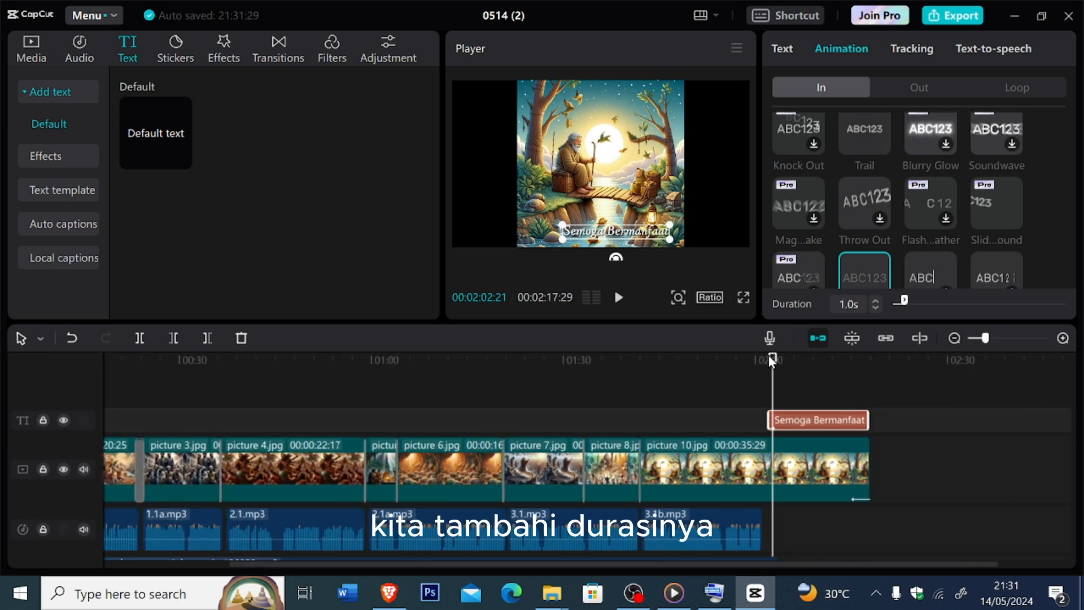
key(space)
click(852, 387)
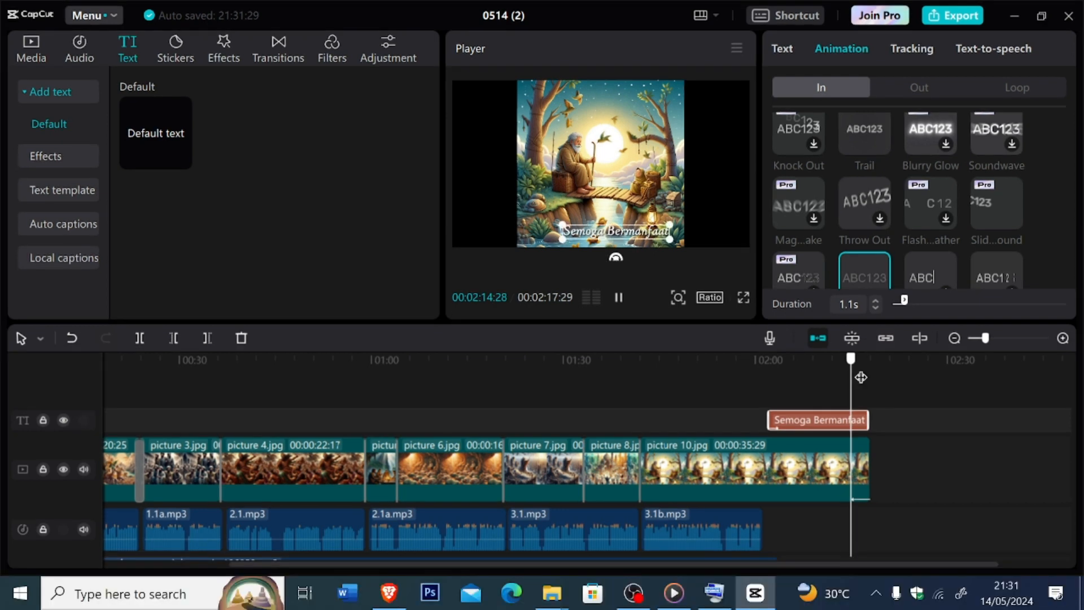
key(space)
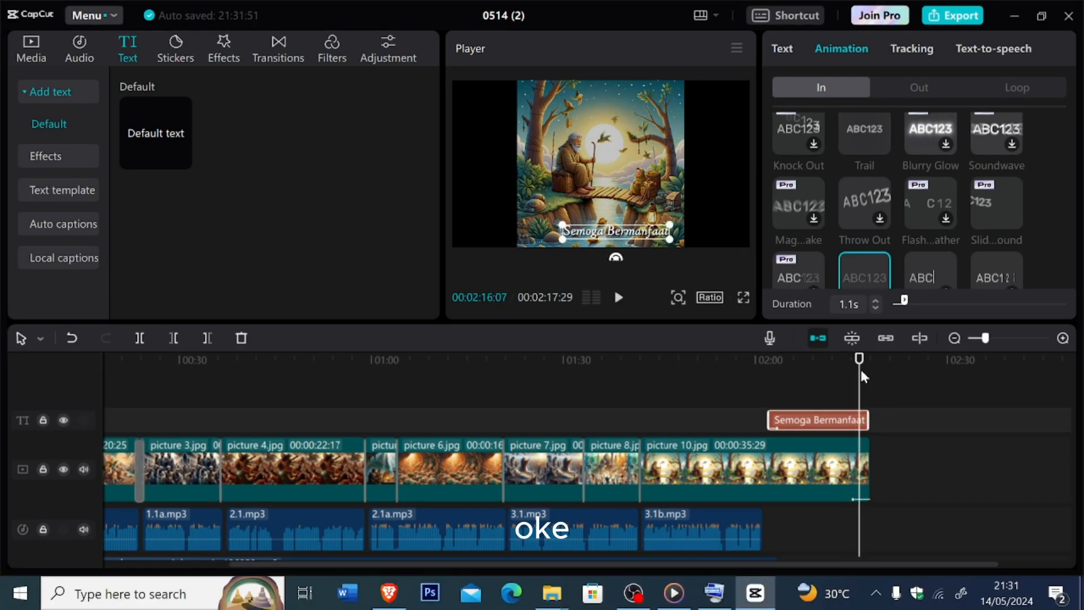
- Apply the Fade Out exit animation to the "Semoga Bermanfaat" caption
click(901, 99)
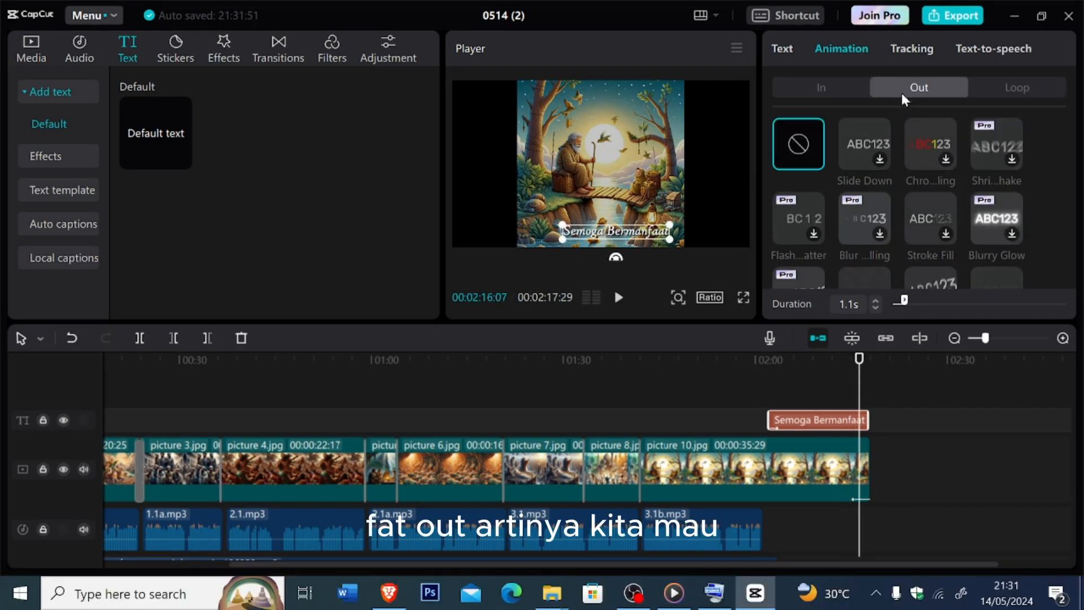
click(865, 376)
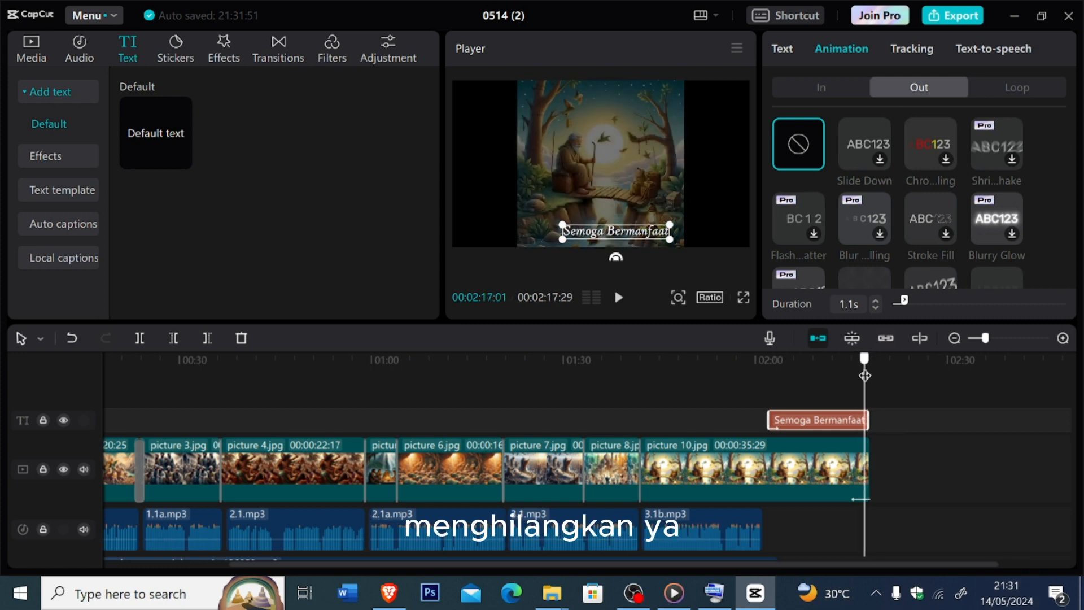
drag(864, 375, 862, 377)
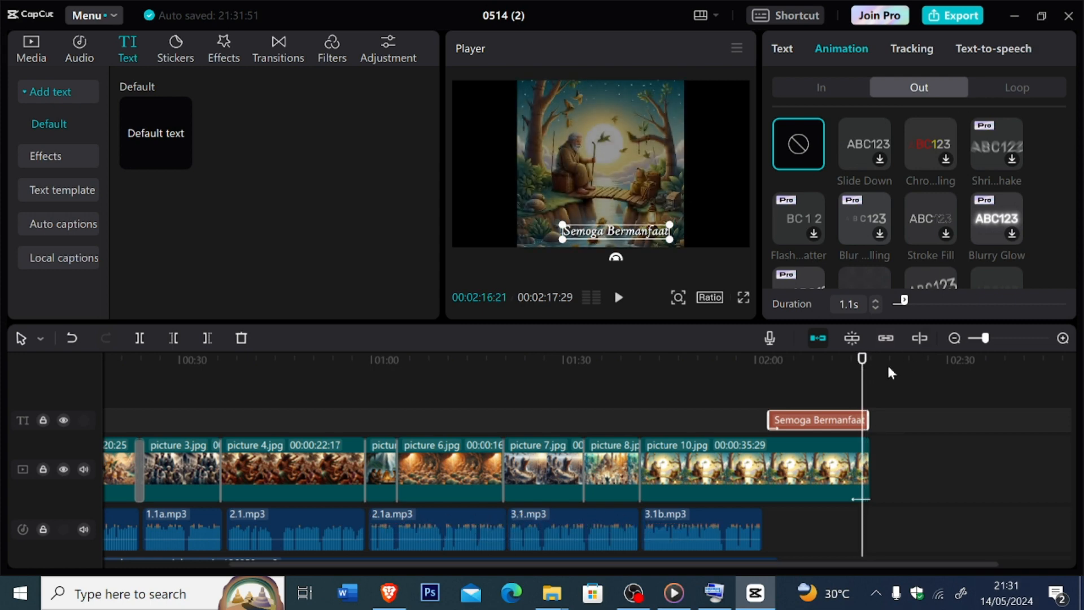
drag(862, 373, 857, 373)
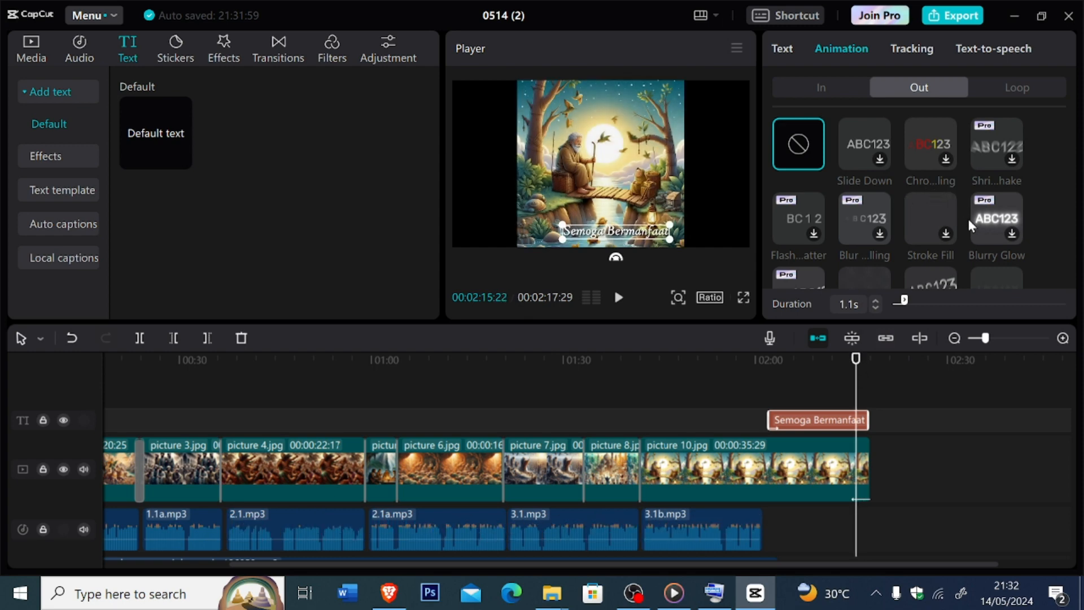
scroll(992, 206, down, 3)
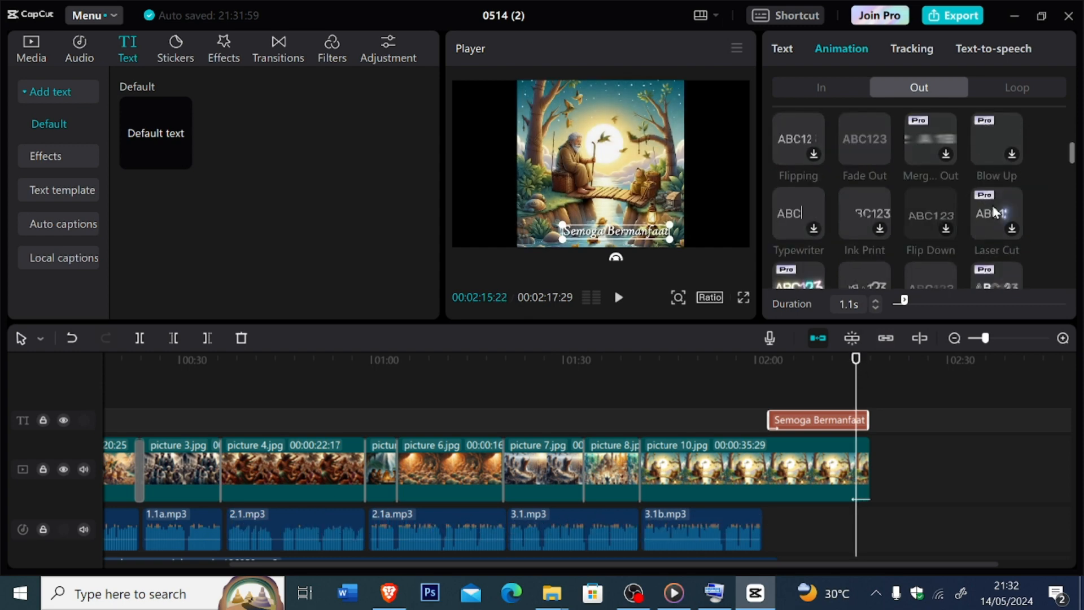
scroll(992, 205, down, 3)
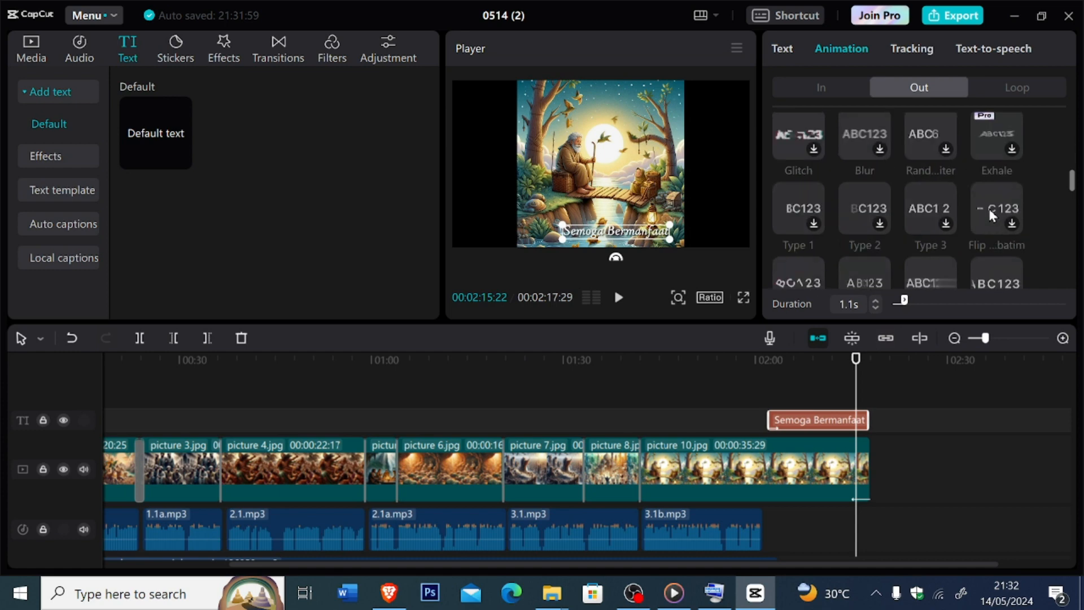
scroll(992, 205, up, 5)
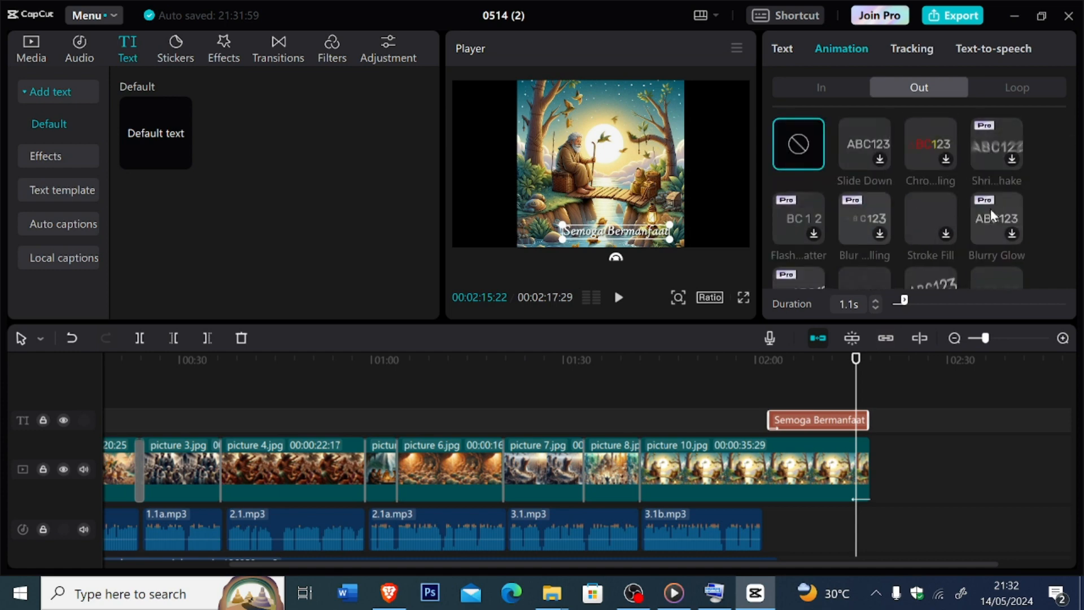
scroll(990, 209, down, 2)
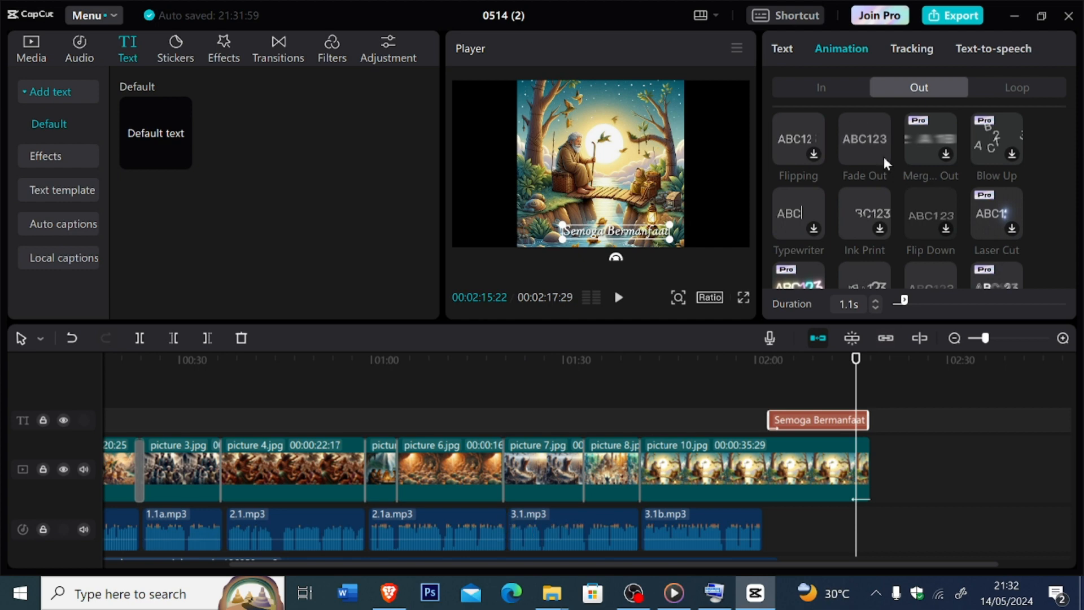
click(884, 157)
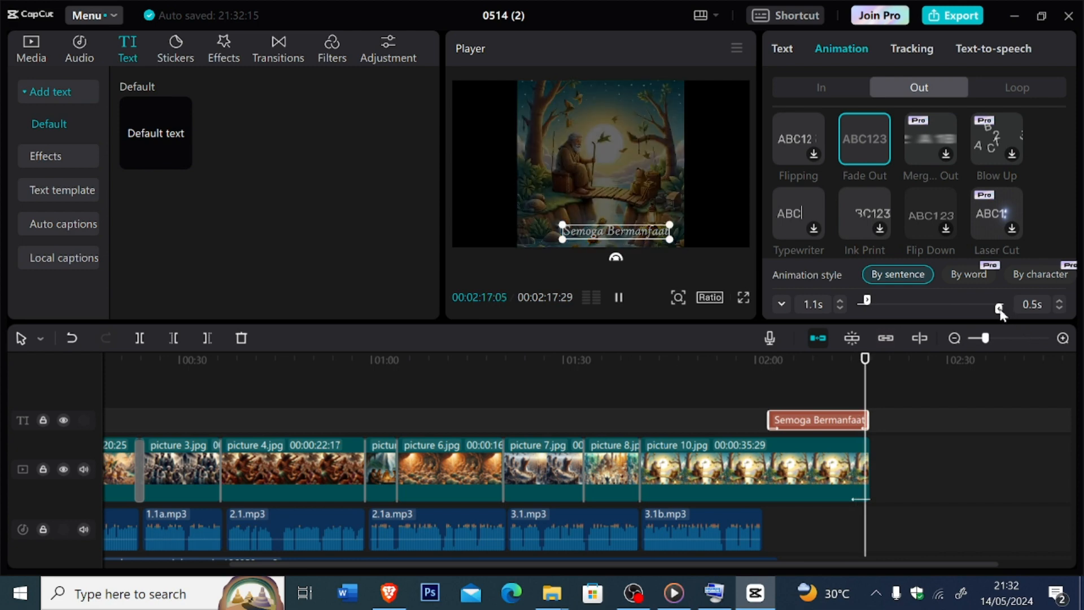
- Set the caption's Fade Out duration to 1.1 s and play back the ending from 00:01:59:25
mouse_move(1000, 309)
mouse_down()
mouse_move(985, 313)
mouse_move(995, 317)
mouse_up()
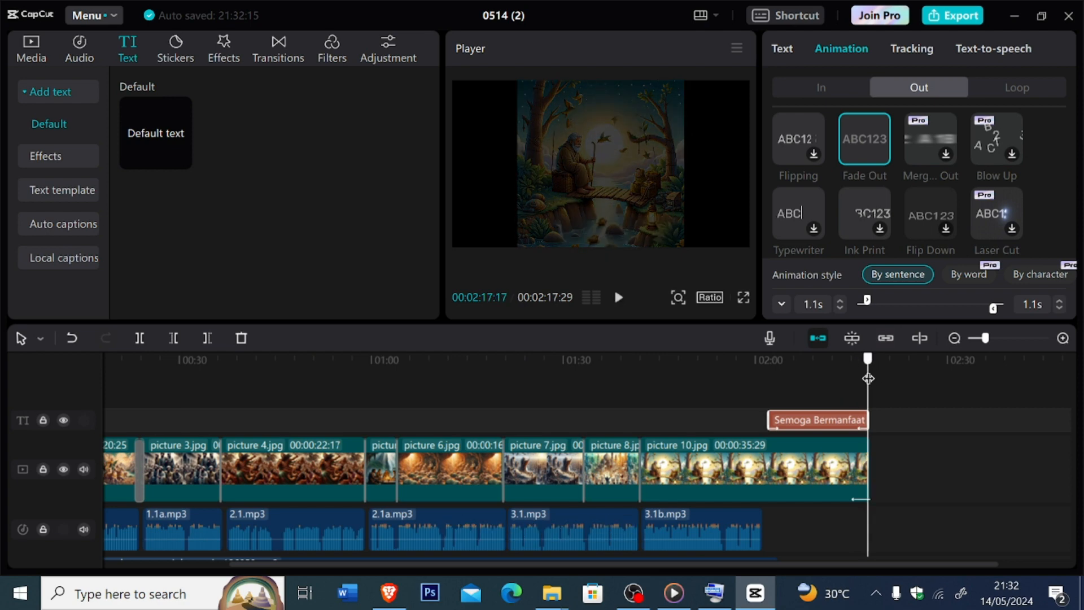
drag(868, 379, 755, 415)
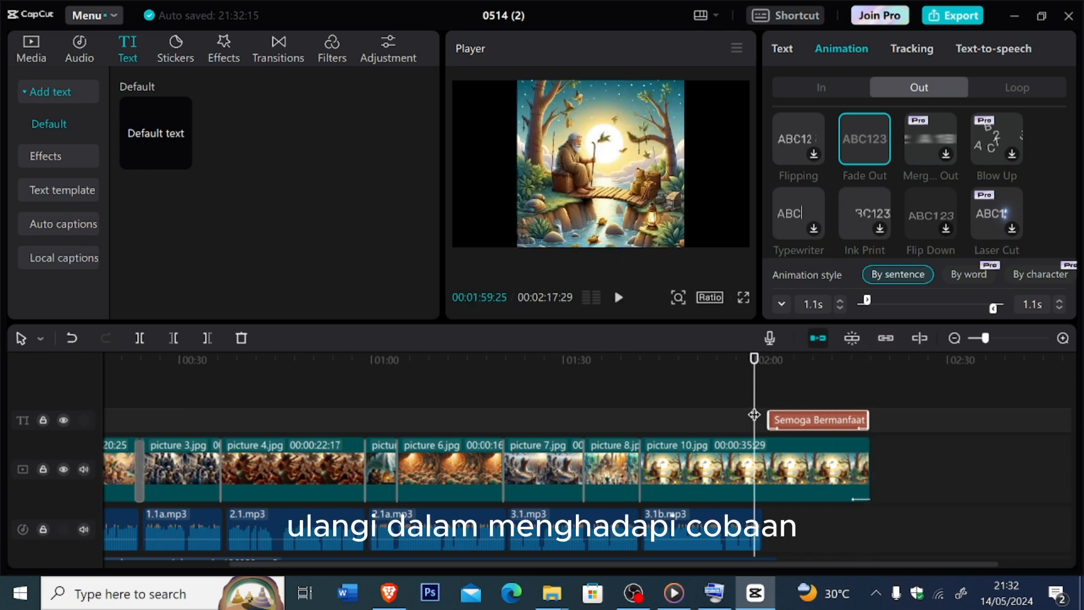
key(space)
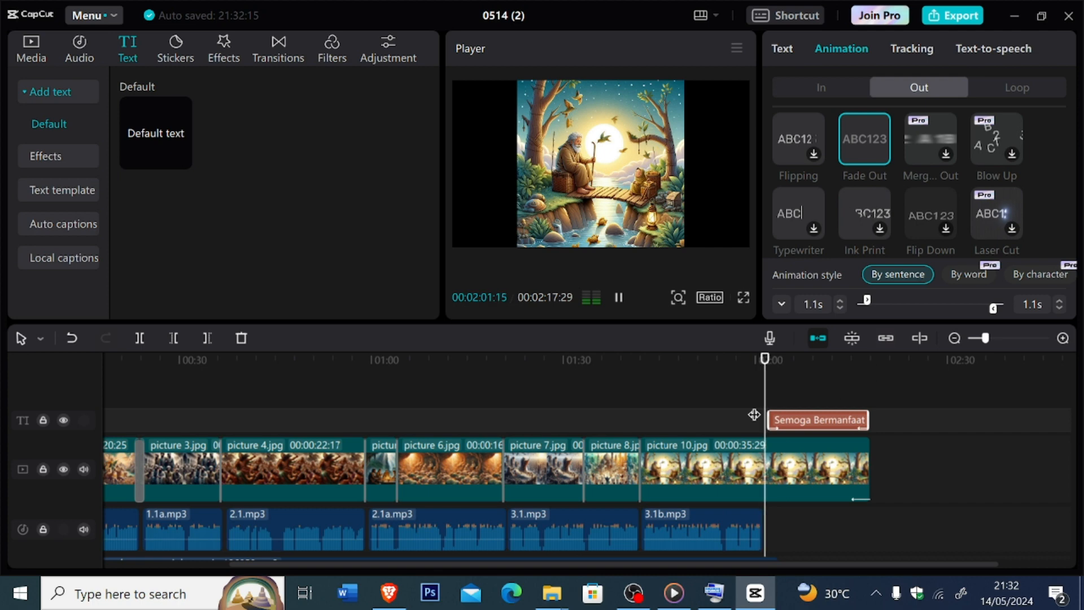